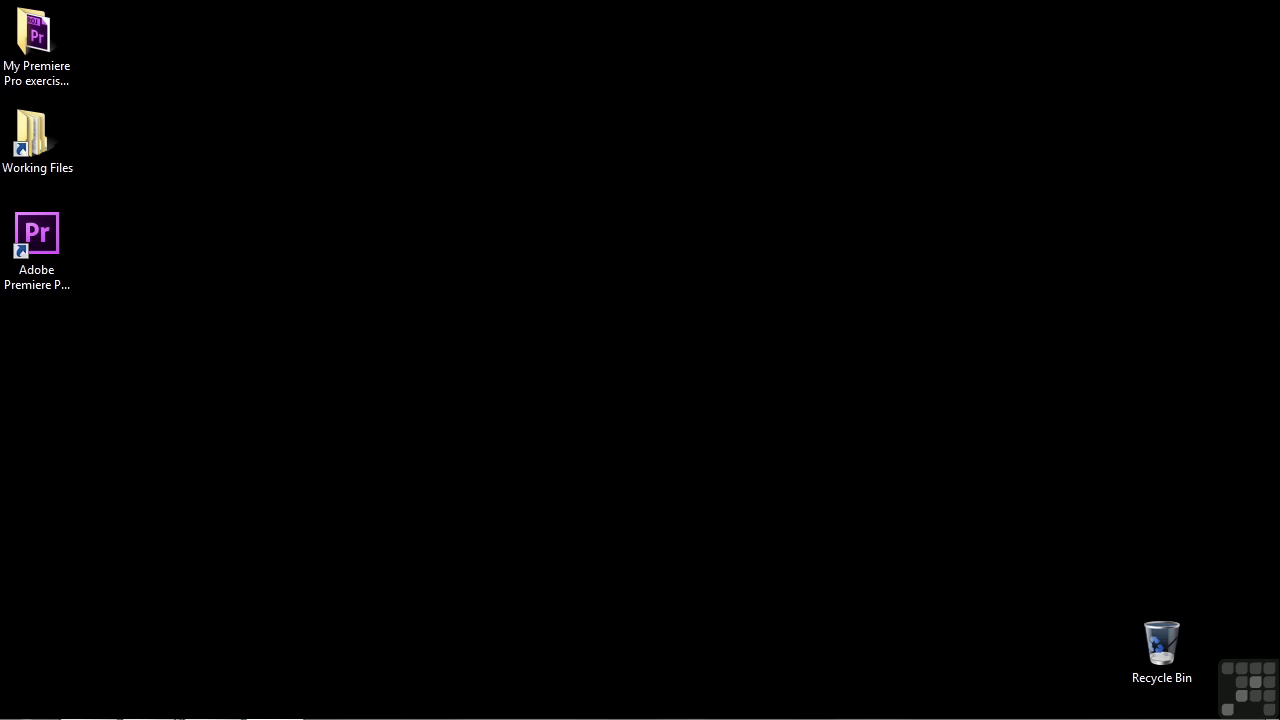
Step: Open 0406-managing assets.prproj from the Working Files projects folder in Windows Explorer
double_click(31, 135)
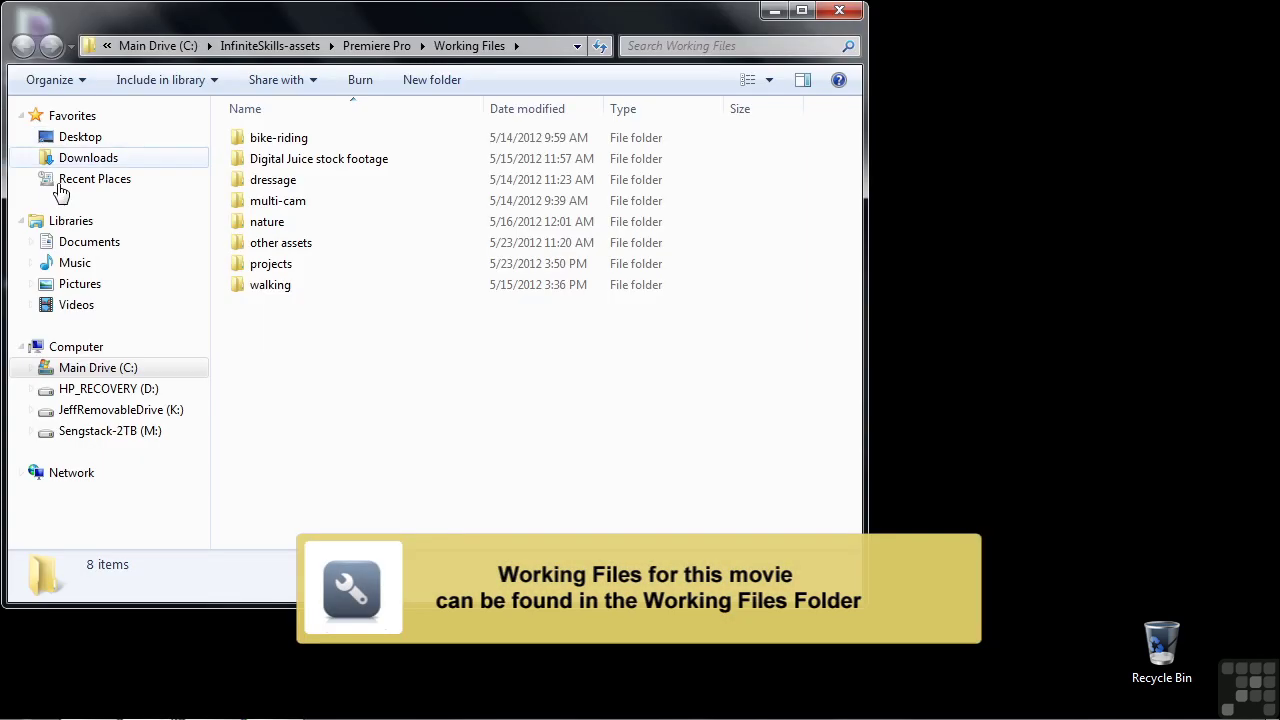
double_click(251, 272)
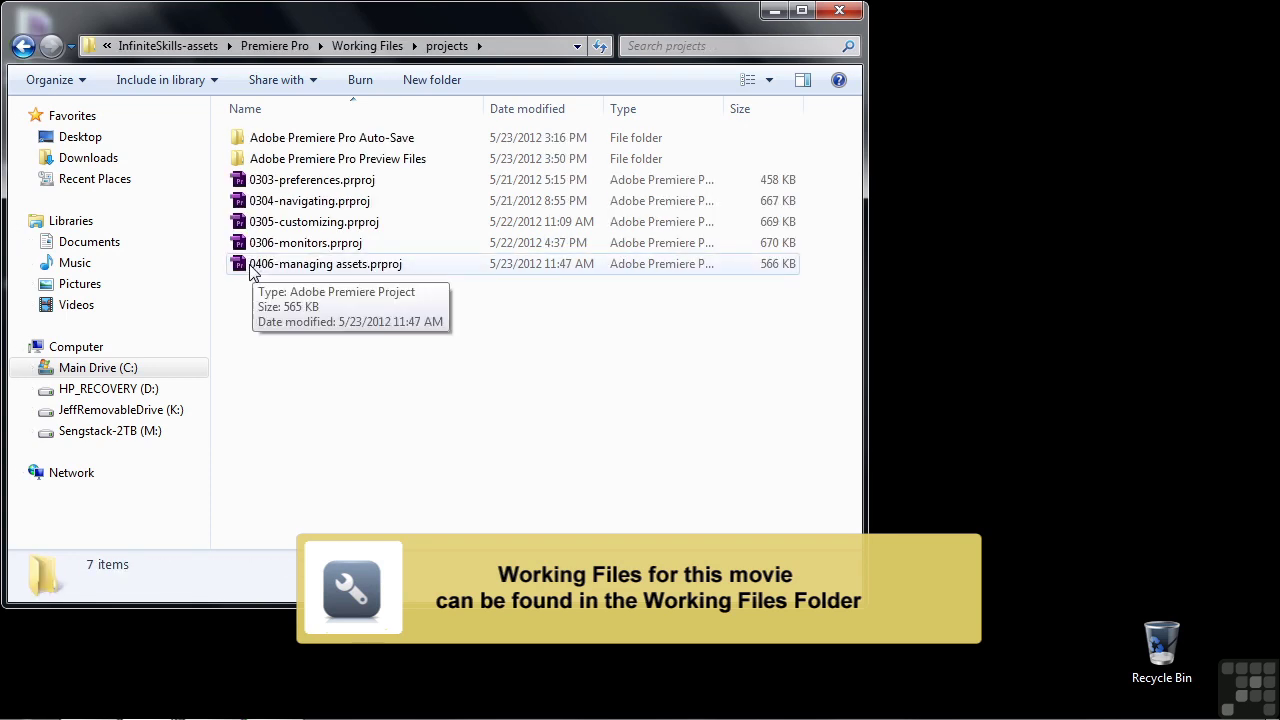
double_click(251, 266)
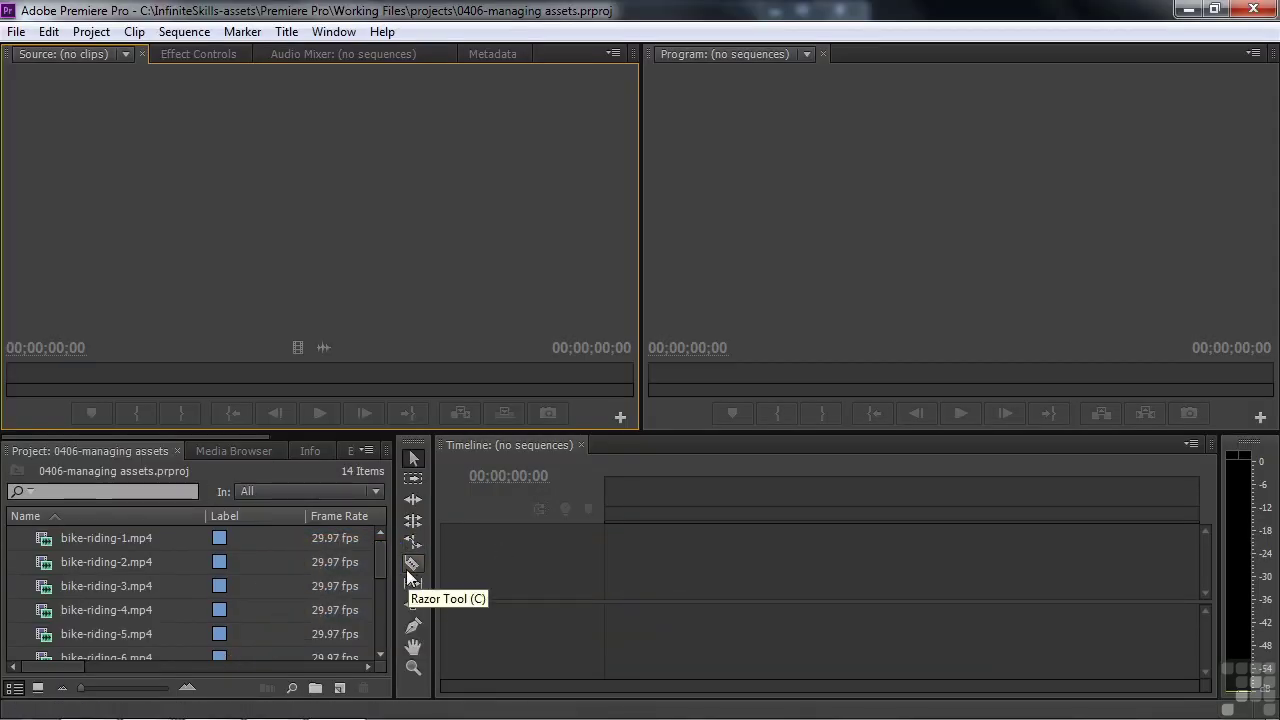
mouse_move(383, 562)
mouse_down()
mouse_move(376, 639)
mouse_move(376, 552)
mouse_up()
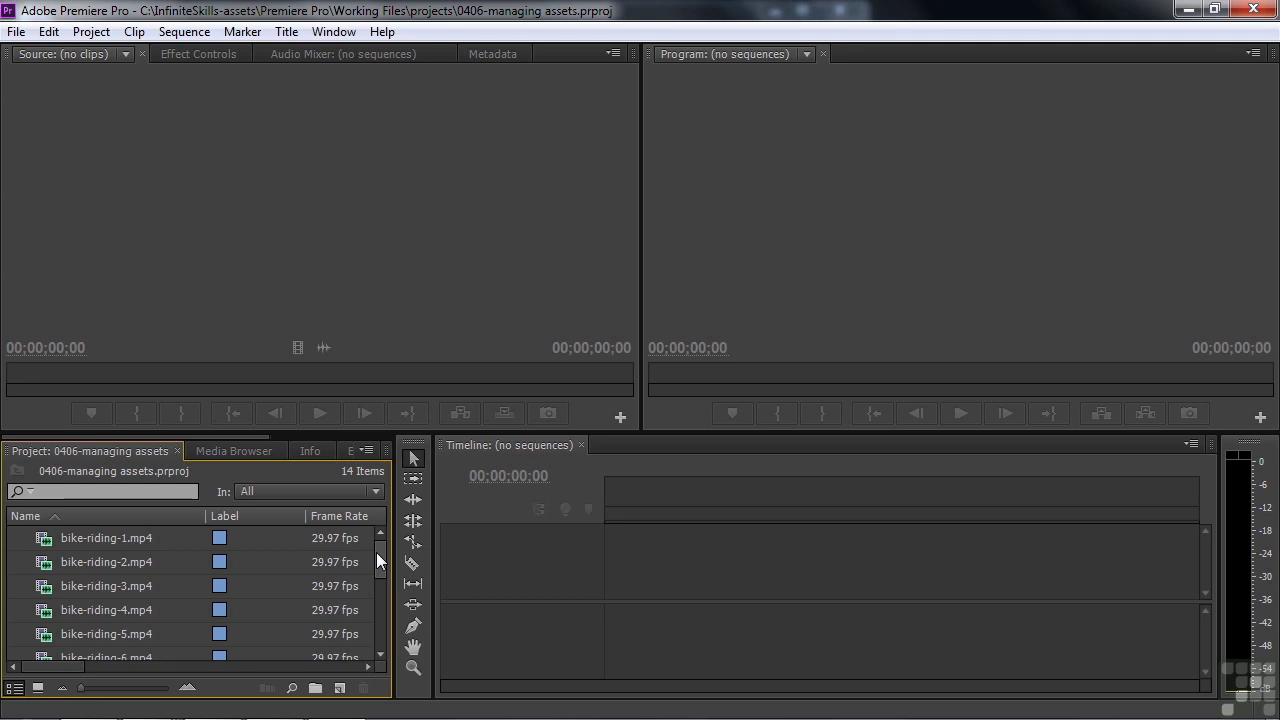
mouse_move(64, 537)
drag(378, 556, 371, 594)
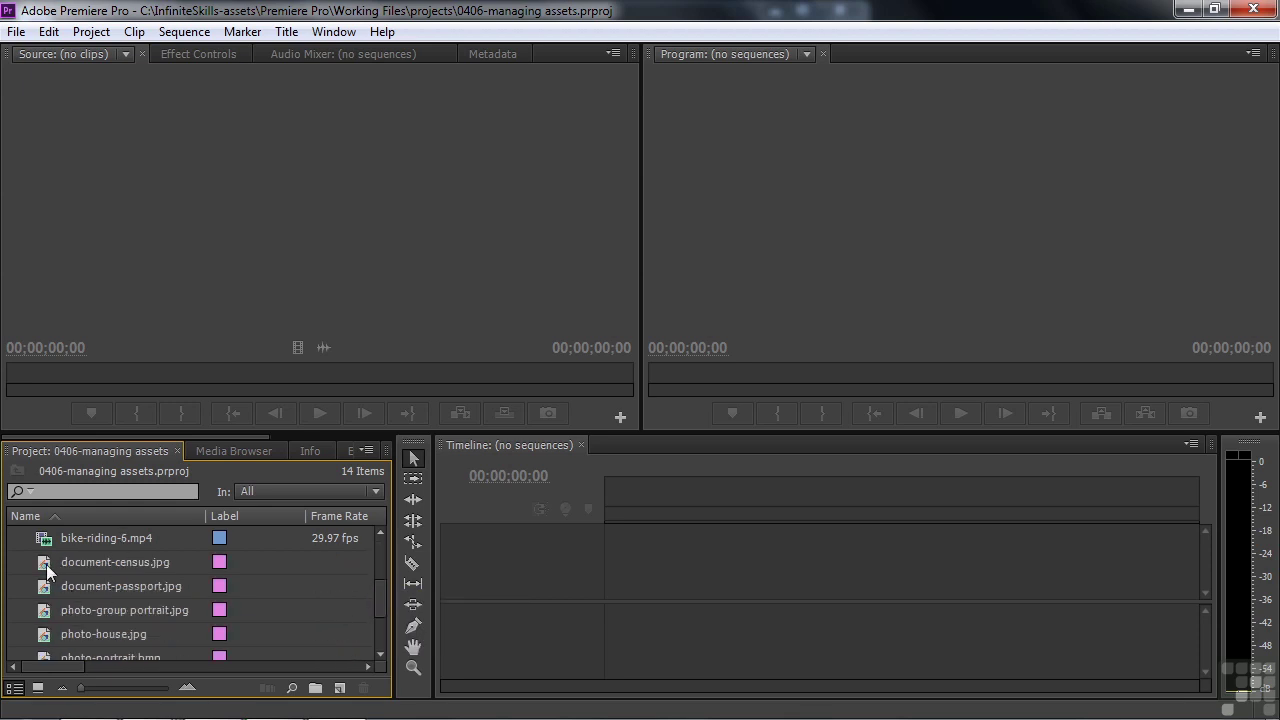
drag(379, 600, 377, 636)
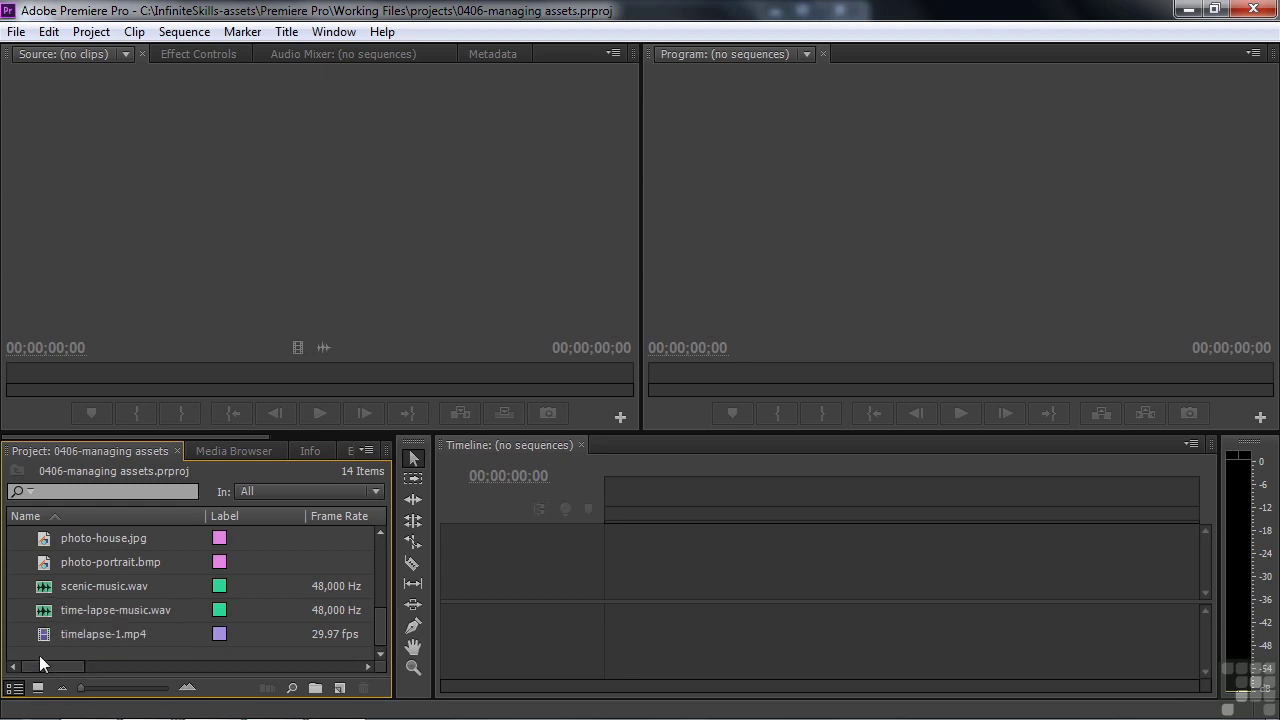
mouse_move(43, 641)
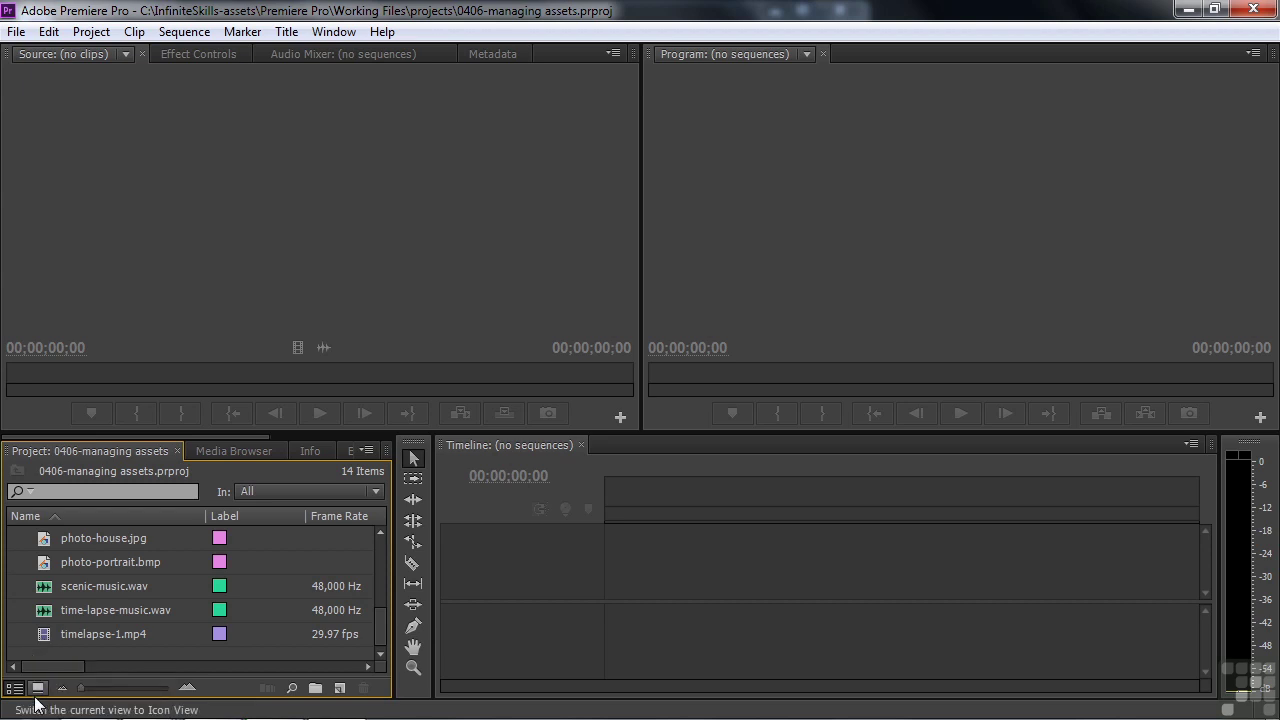
click(40, 688)
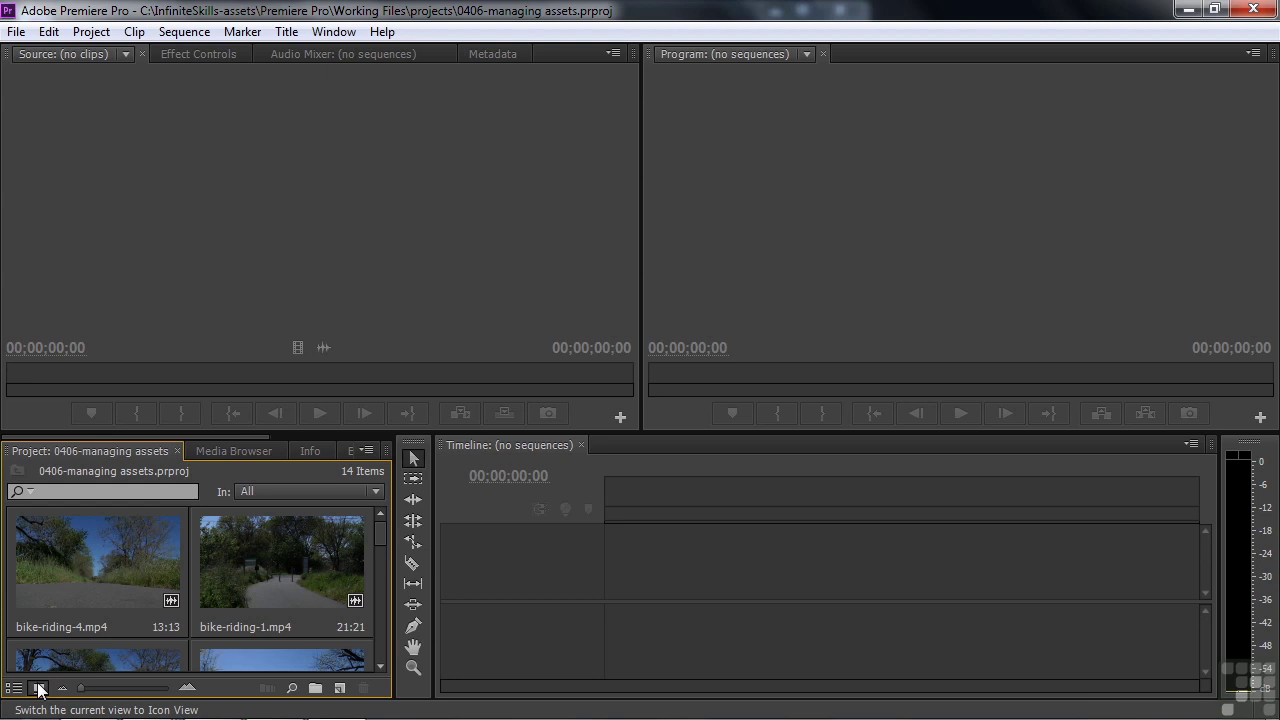
click(218, 451)
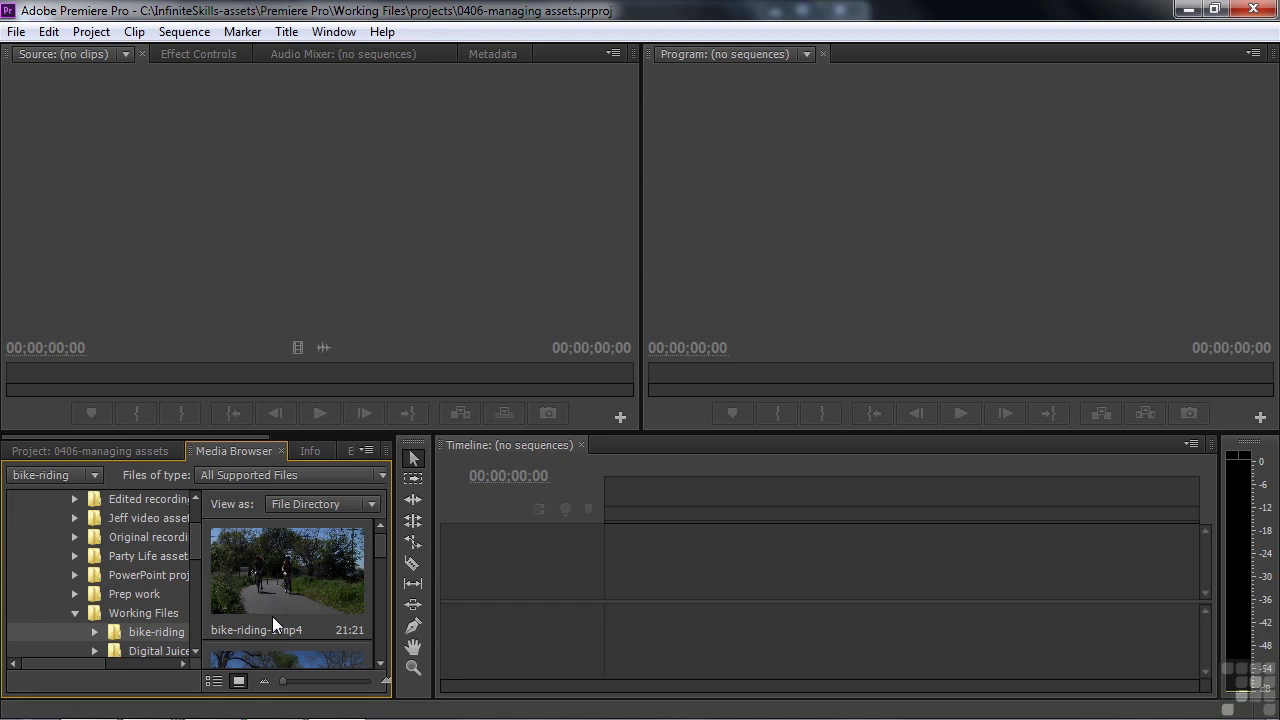
click(237, 682)
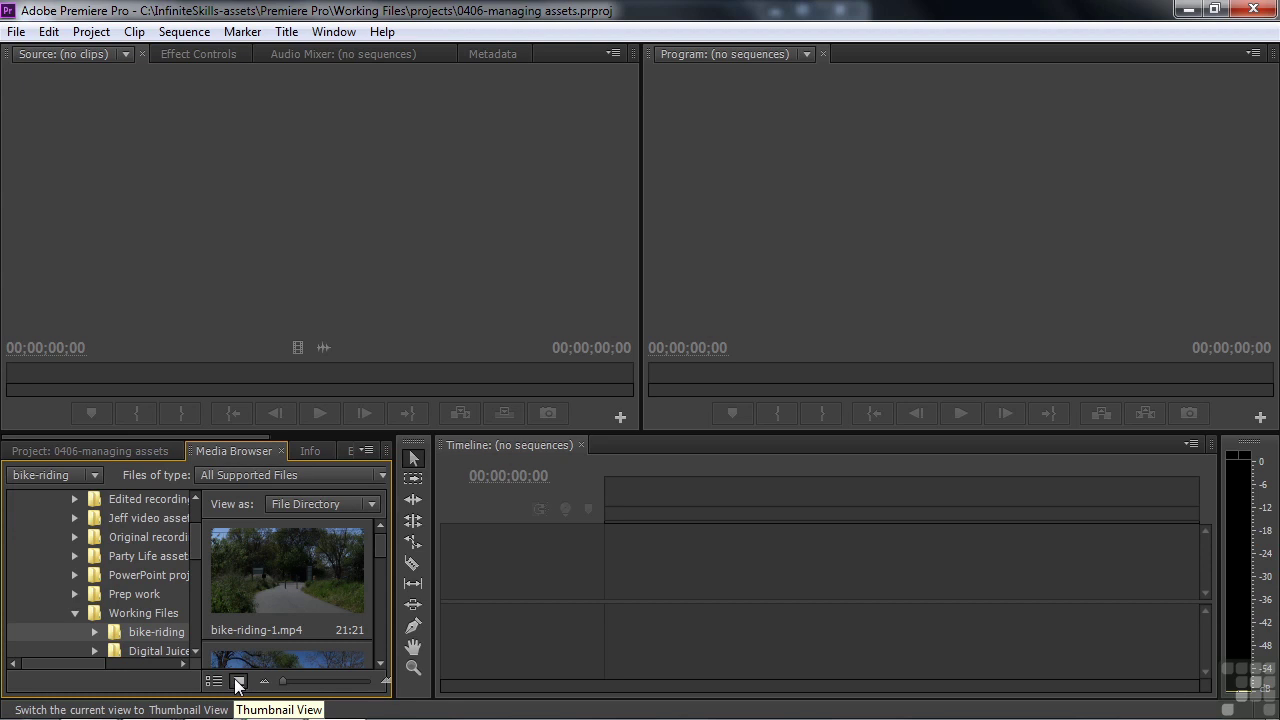
click(48, 449)
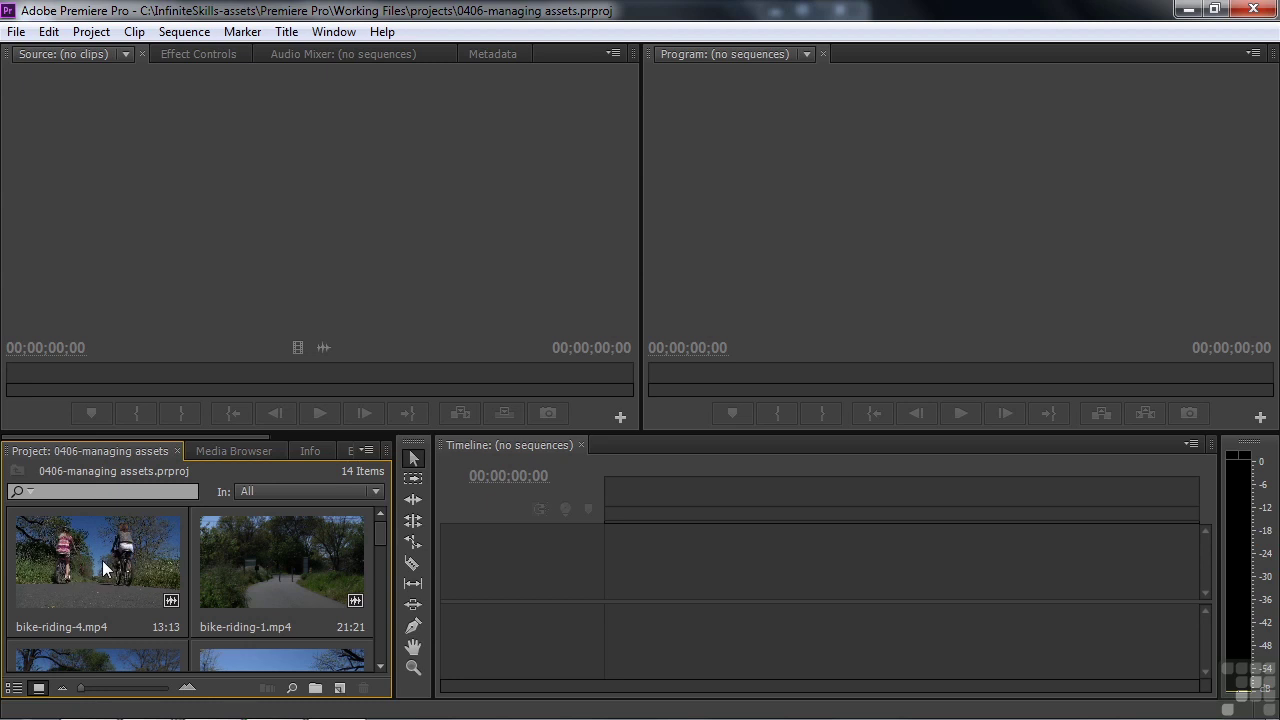
click(14, 690)
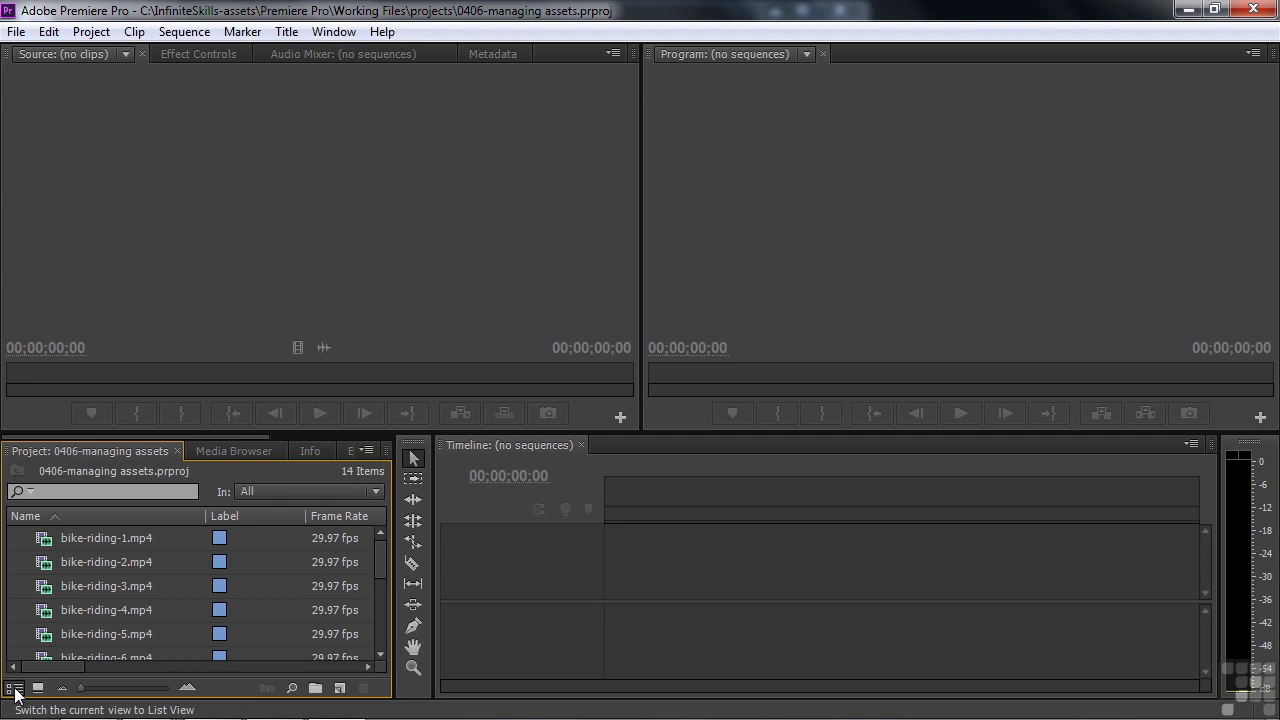
click(366, 447)
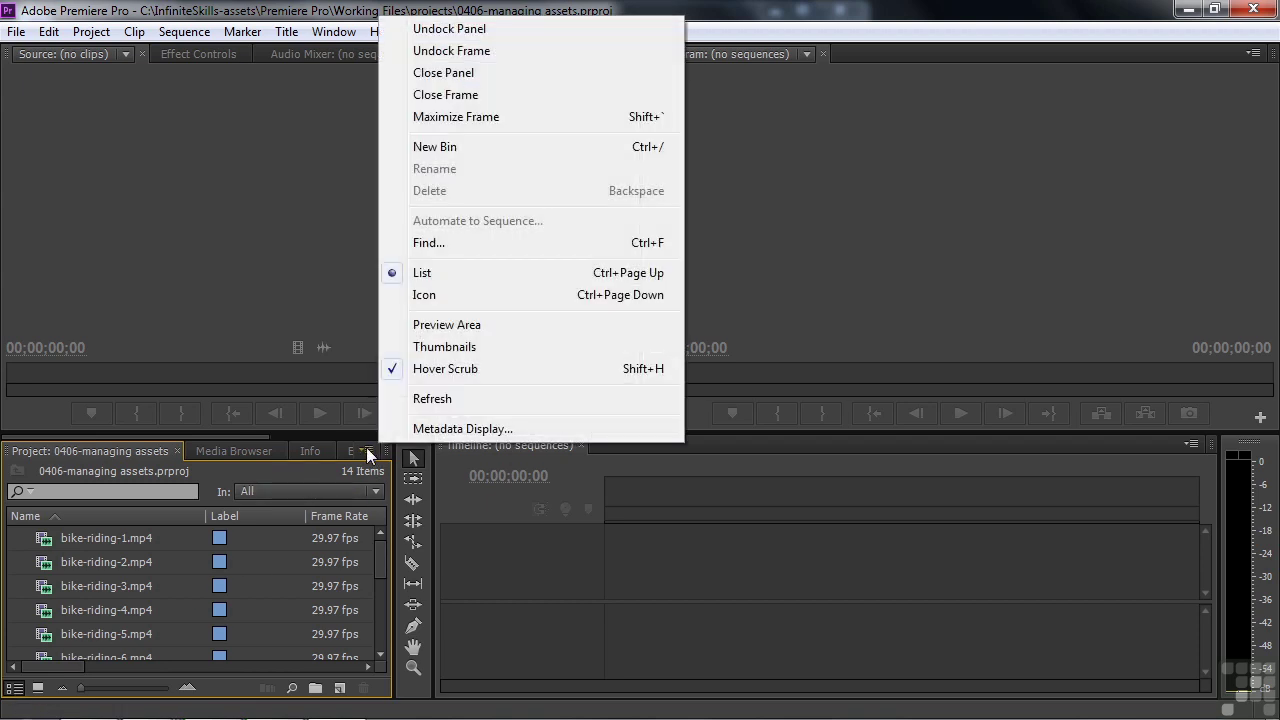
Step: Turn on Thumbnails in the Project panel list and enlarge them with the zoom slider
click(441, 347)
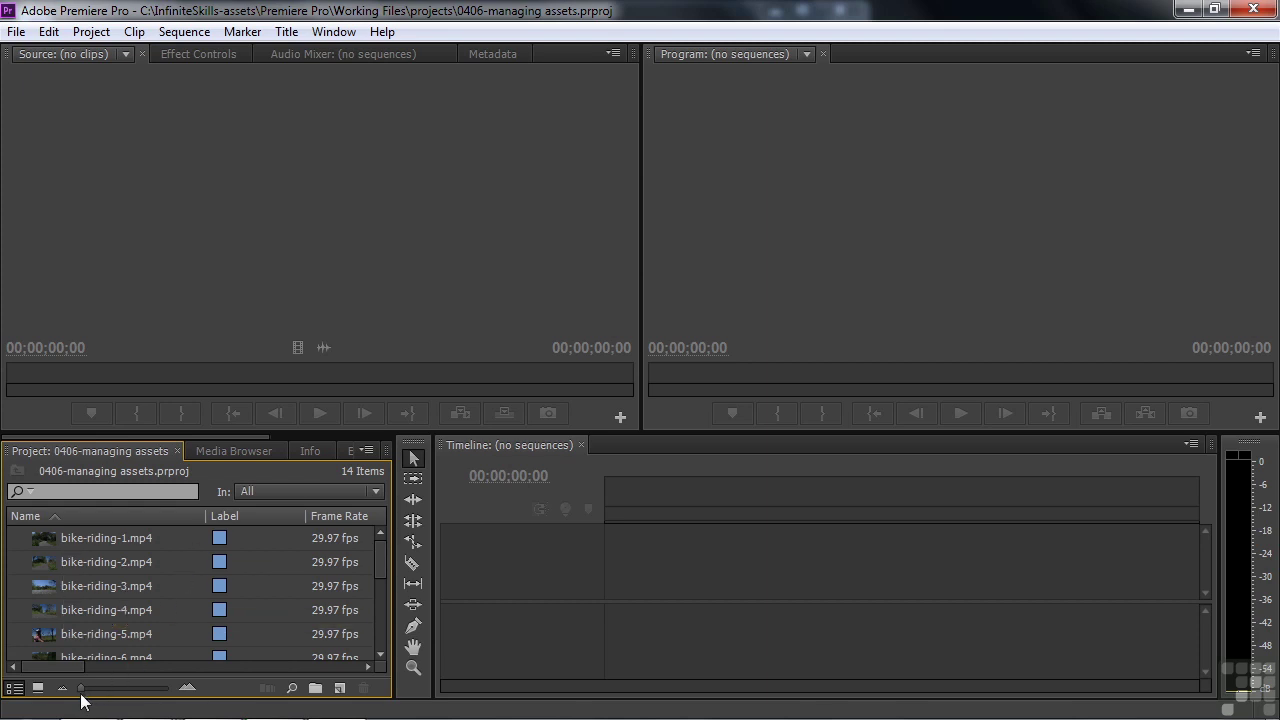
drag(81, 689, 176, 696)
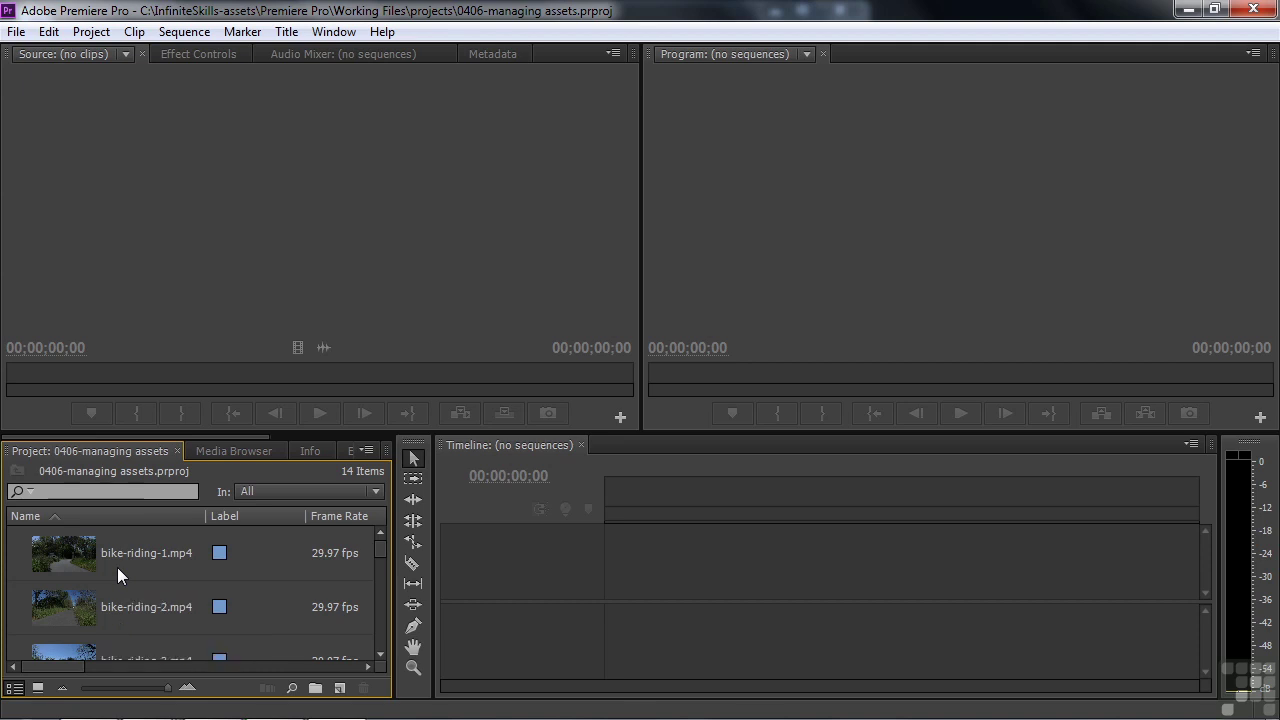
mouse_move(122, 561)
Step: Turn on the Project panel Preview Area and select bike-riding-1.mp4
click(368, 447)
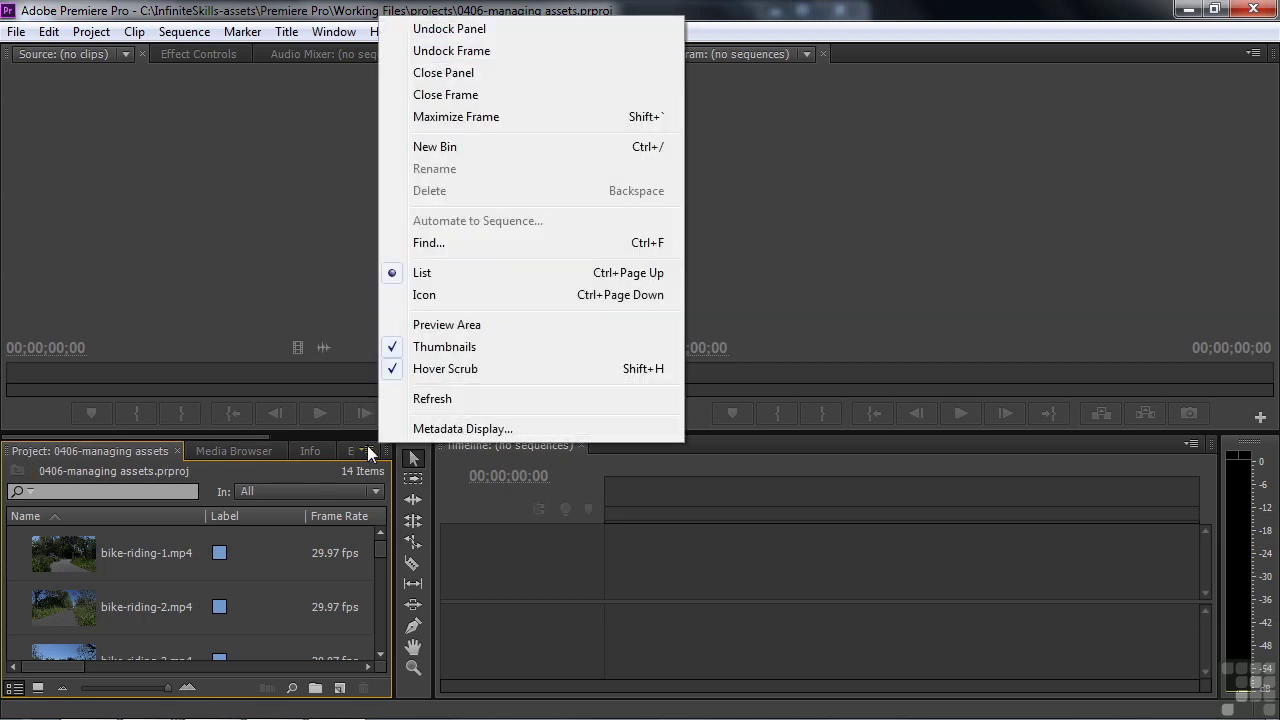
click(440, 327)
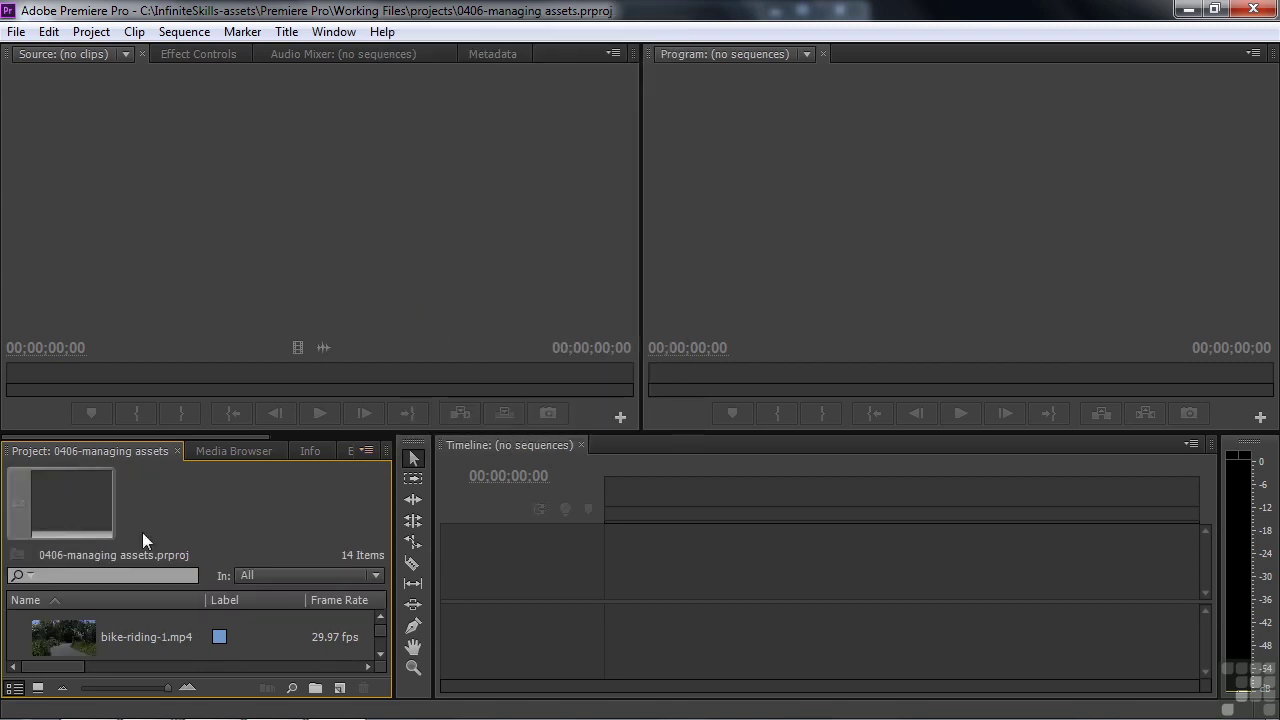
click(61, 643)
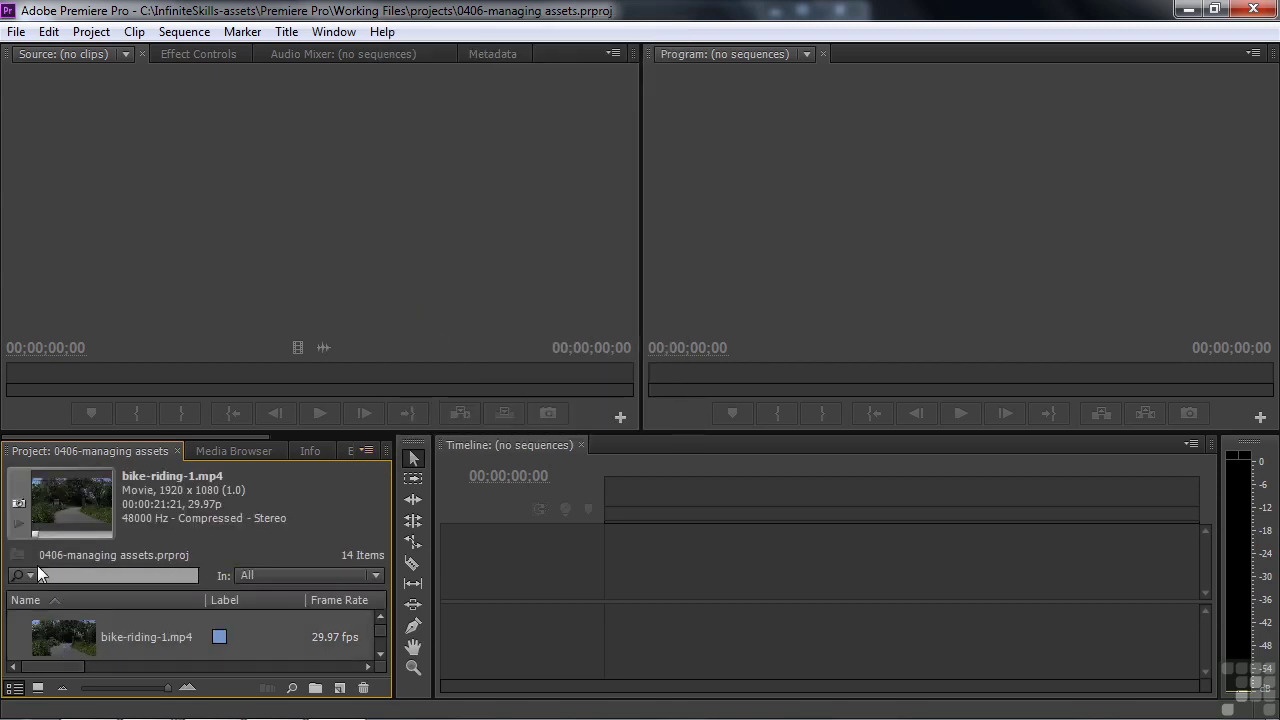
Step: Scrub bike-riding-1.mp4 to the cyclists shot and set it as the poster frame
drag(36, 535, 85, 541)
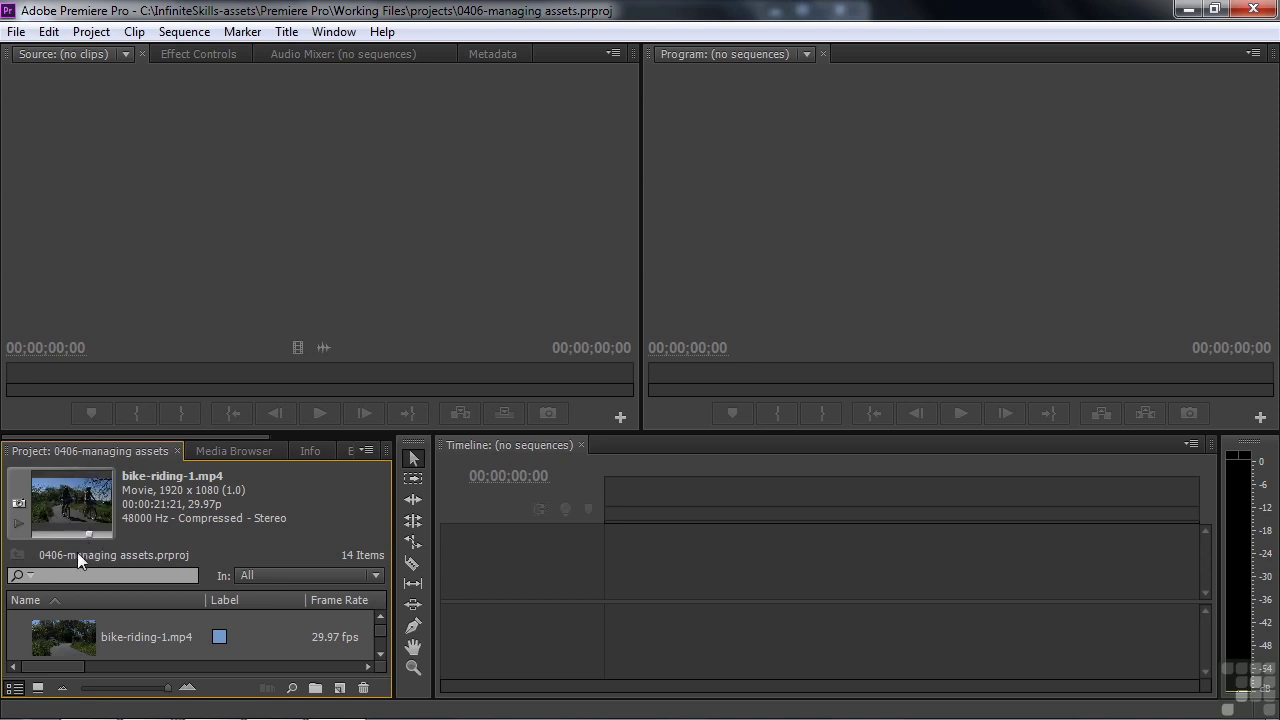
click(19, 504)
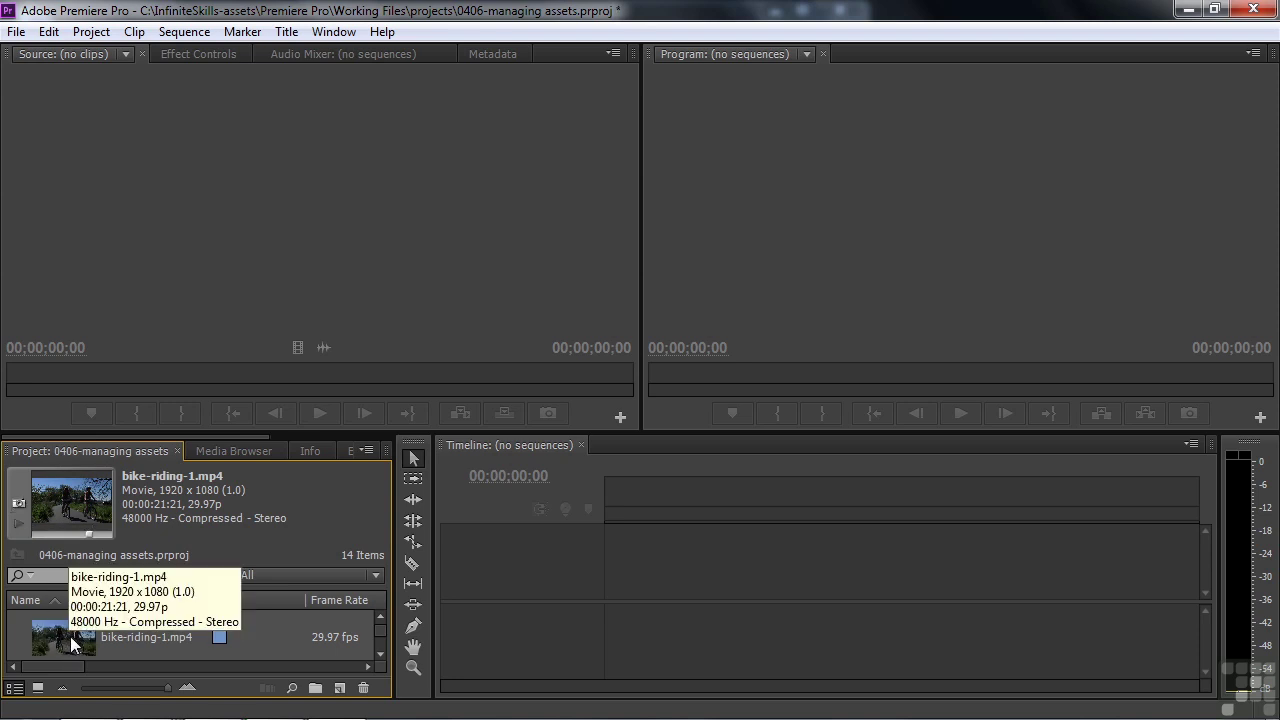
click(381, 627)
click(380, 616)
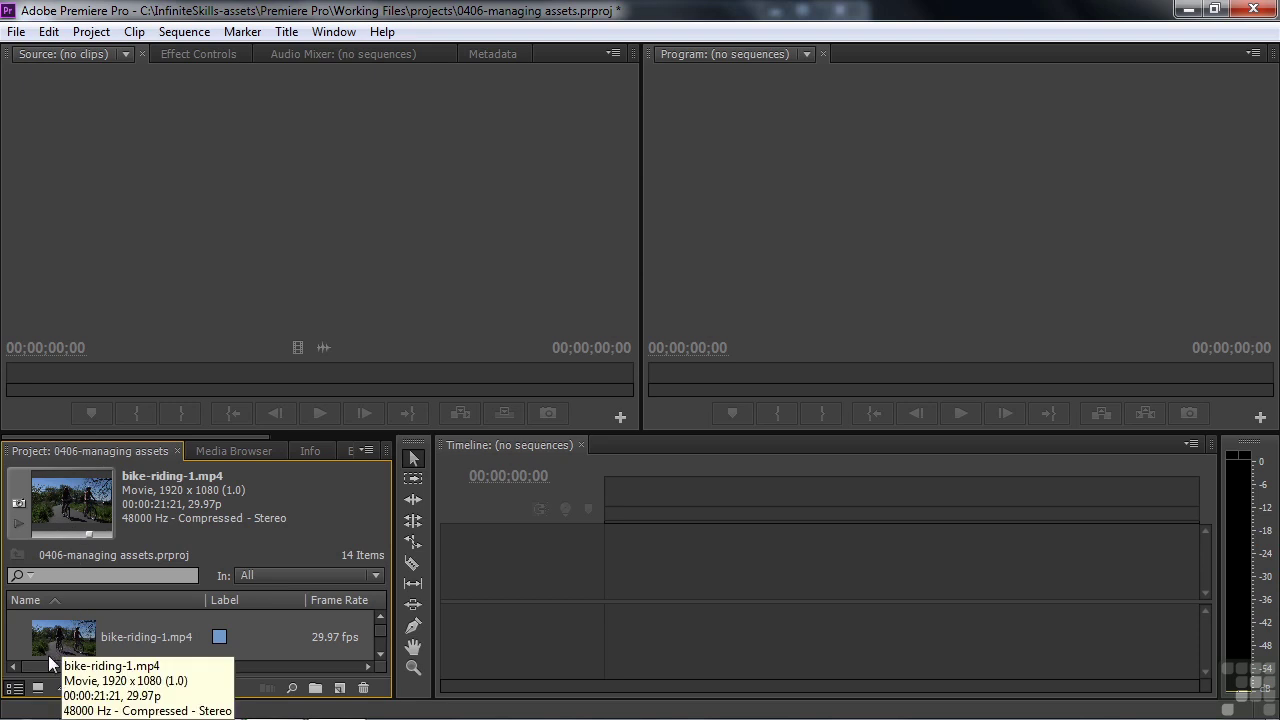
Step: Turn off Thumbnails and the Preview Area in the Project panel menu
click(368, 450)
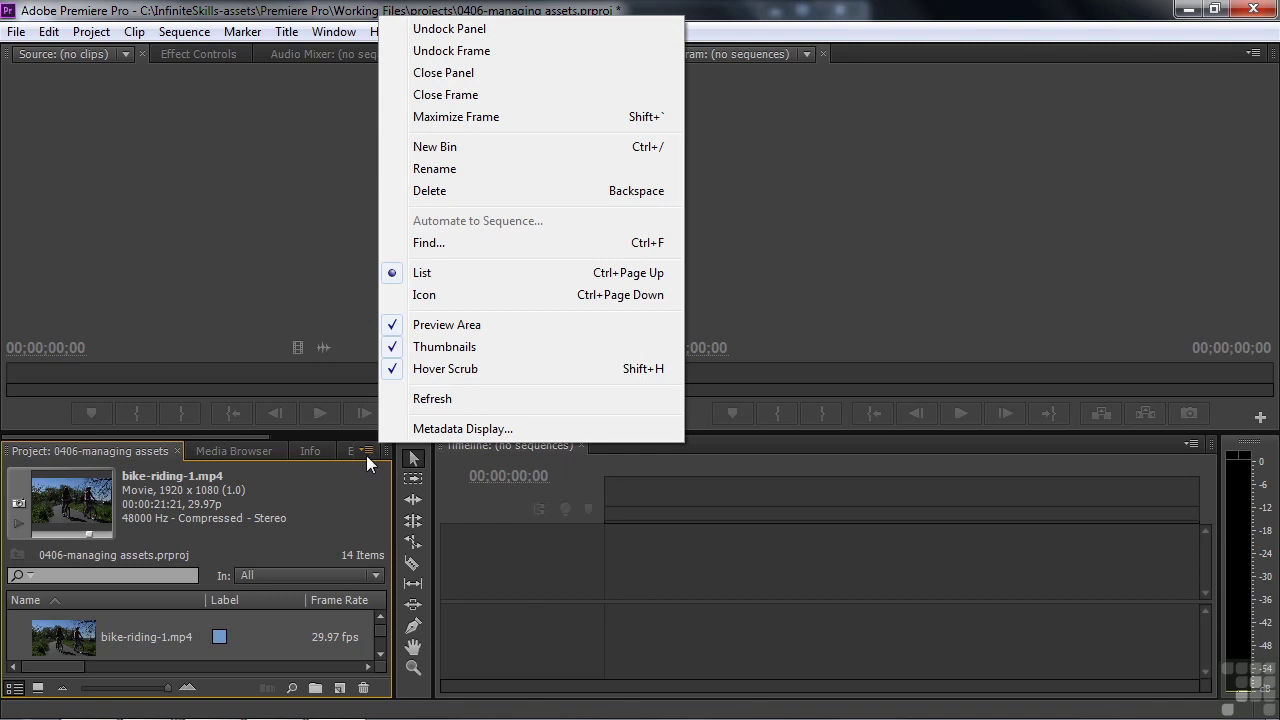
click(430, 346)
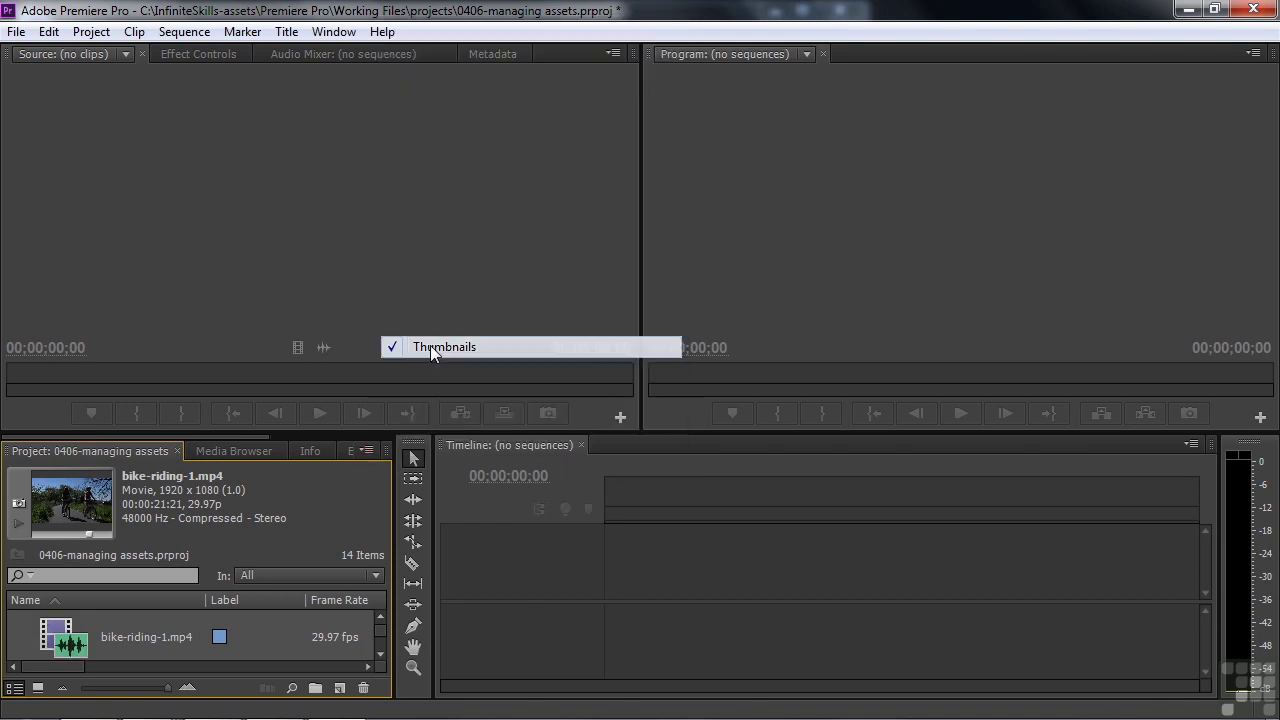
click(368, 451)
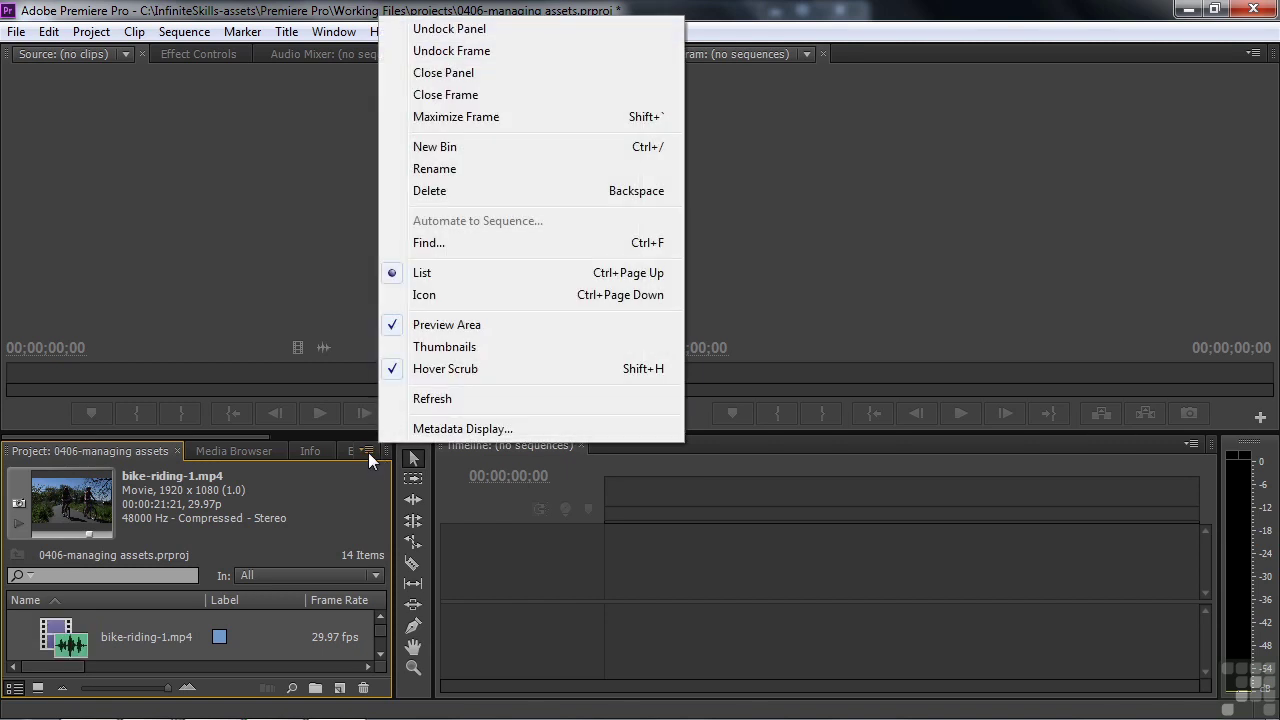
click(441, 325)
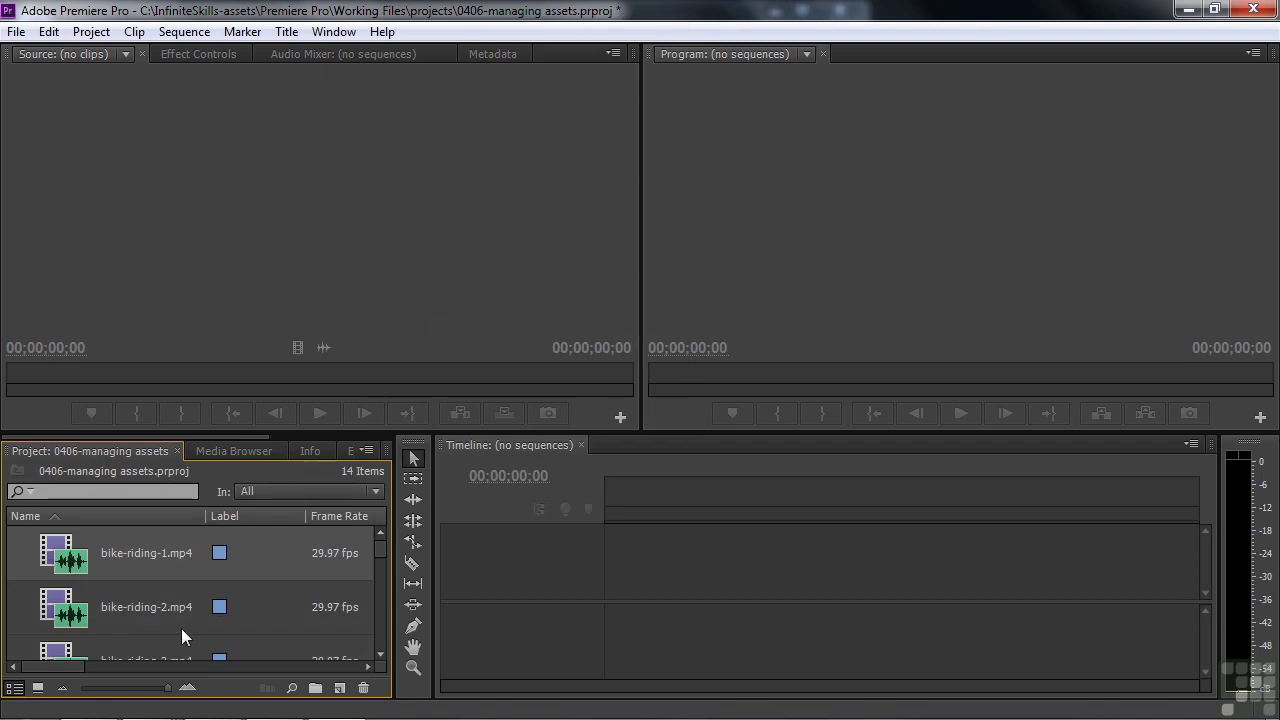
Step: Shrink the zoom slider, switch to Icon View and select bike-riding-1.mp4
drag(168, 688, 71, 694)
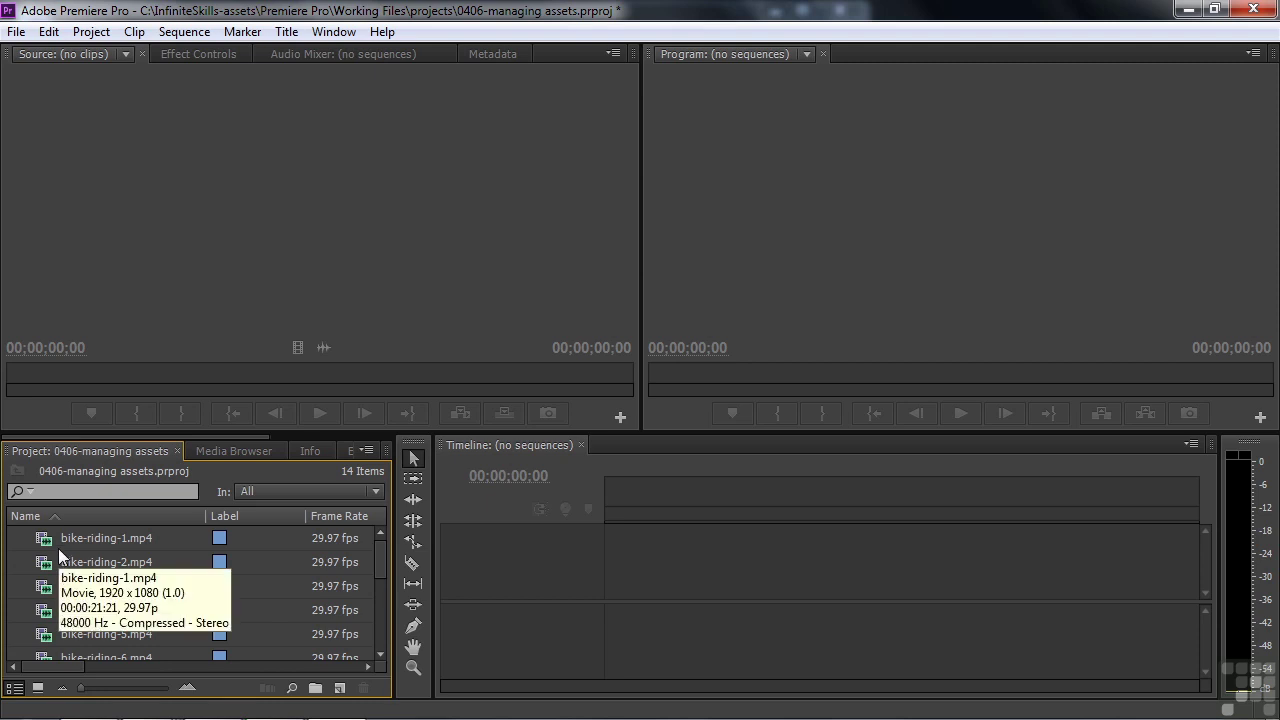
click(38, 688)
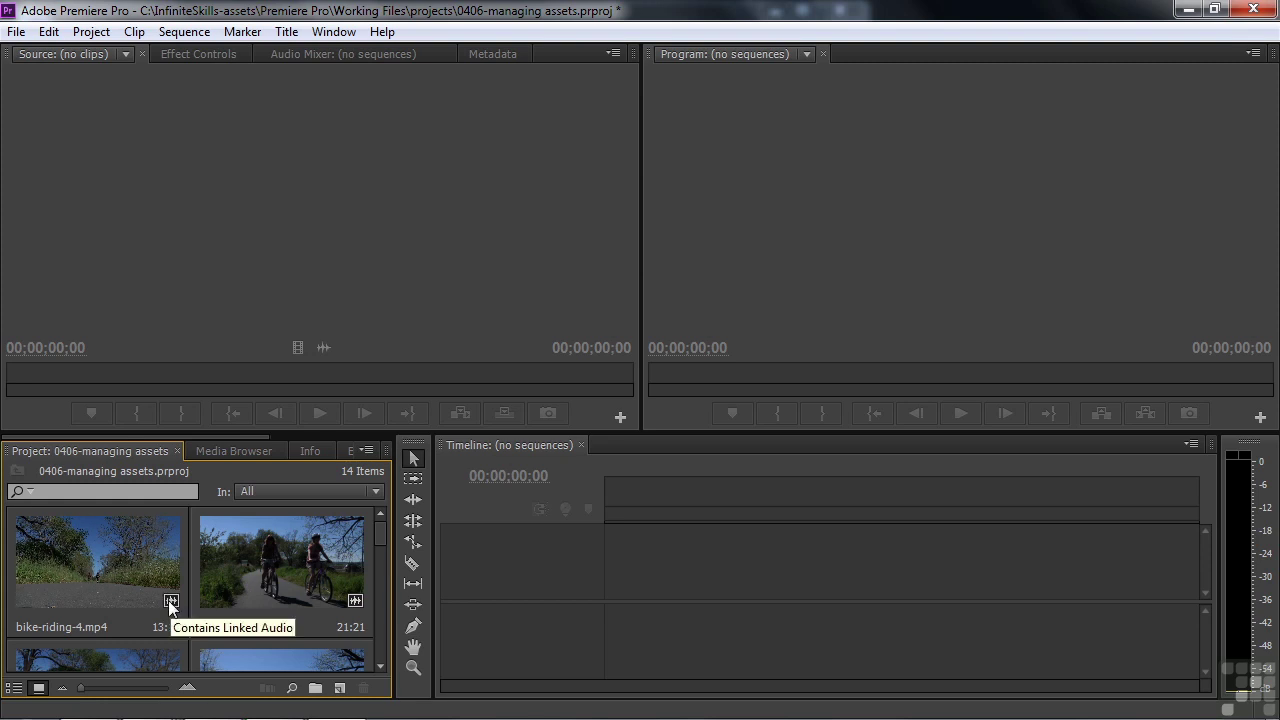
click(234, 557)
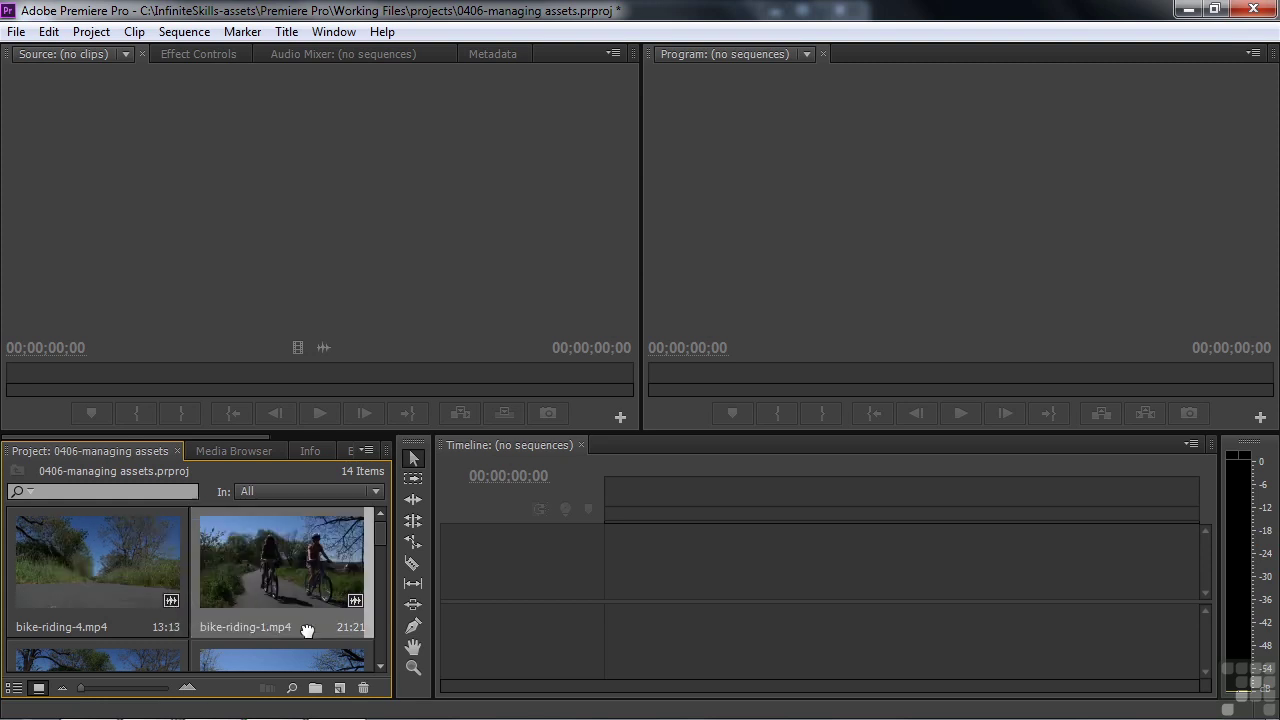
Step: Create a new sequence from bike-riding-1.mp4
scroll(306, 631, down, 2)
drag(342, 695, 342, 689)
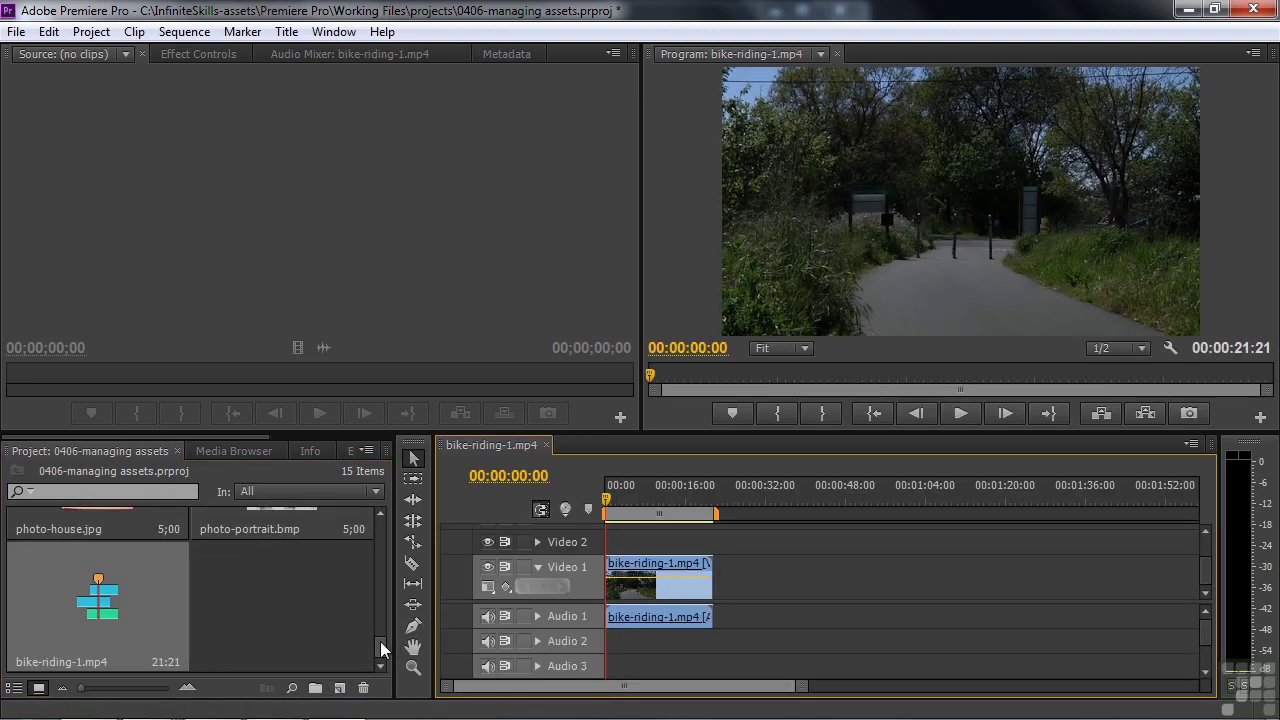
scroll(340, 603, up, 5)
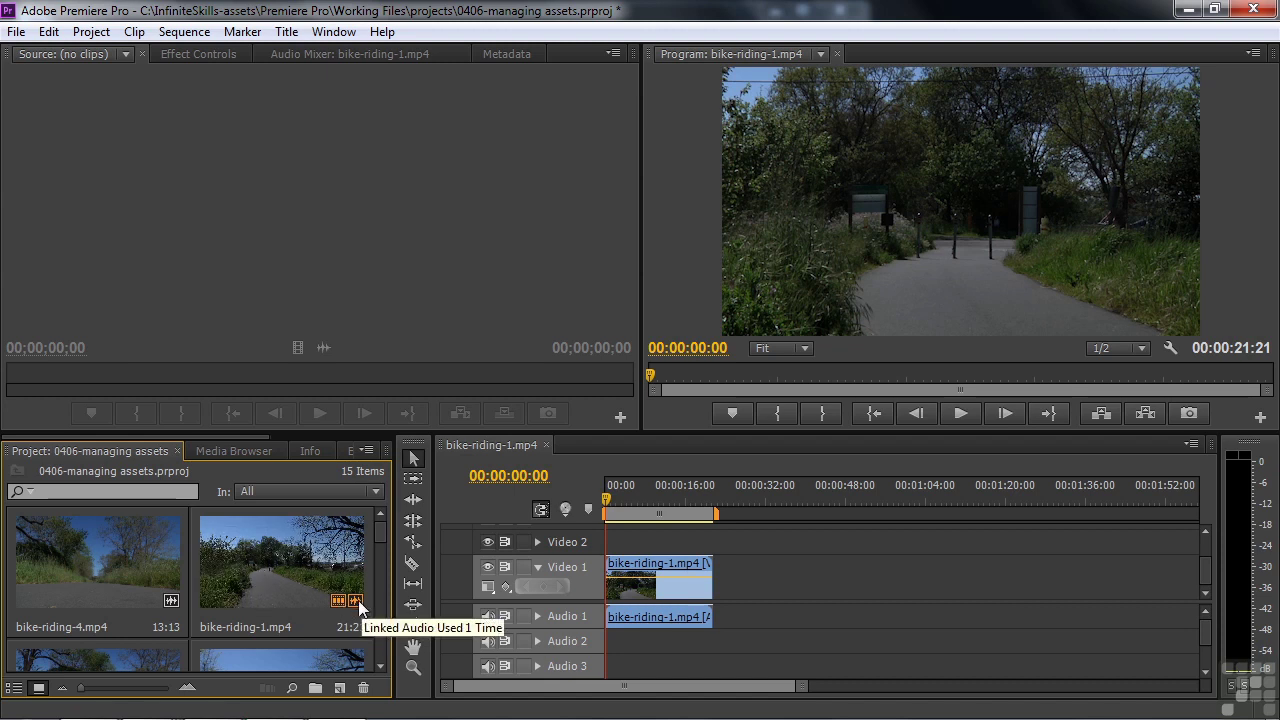
Step: Add a second bike-riding-1.mp4 copy to Video 1 and delete only its Audio 1 clip
click(340, 565)
drag(340, 565, 720, 580)
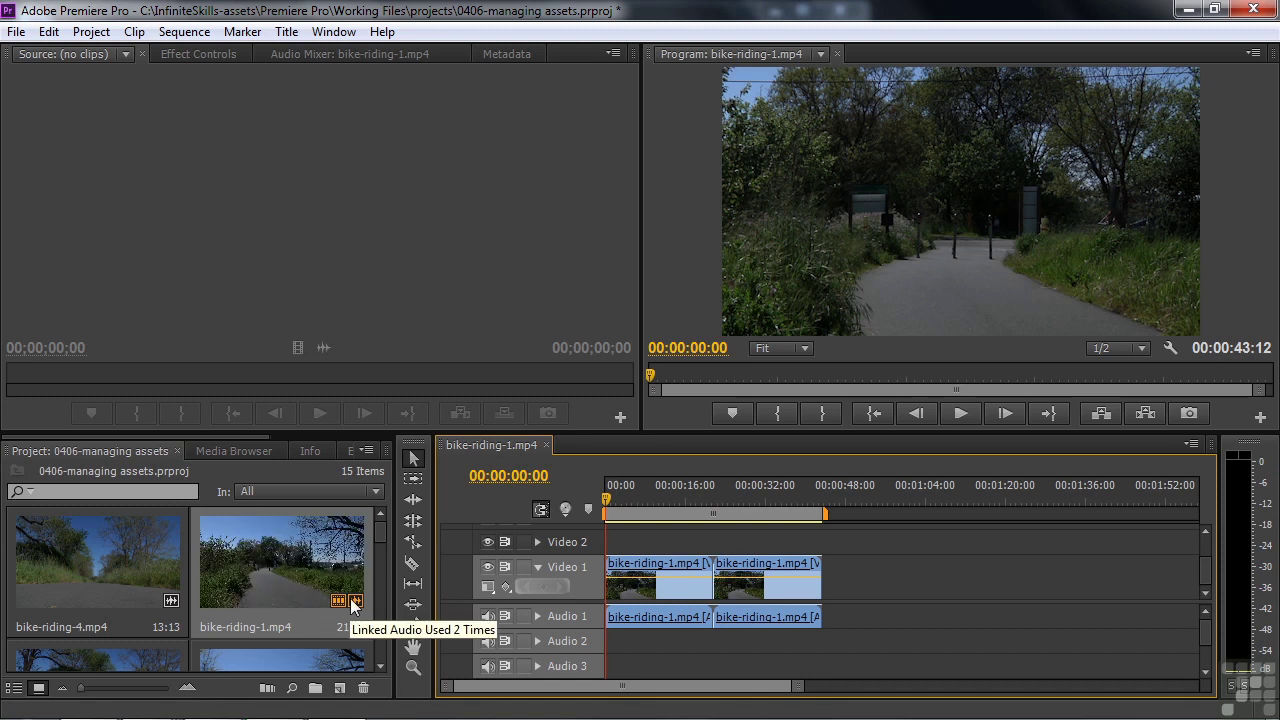
mouse_move(343, 601)
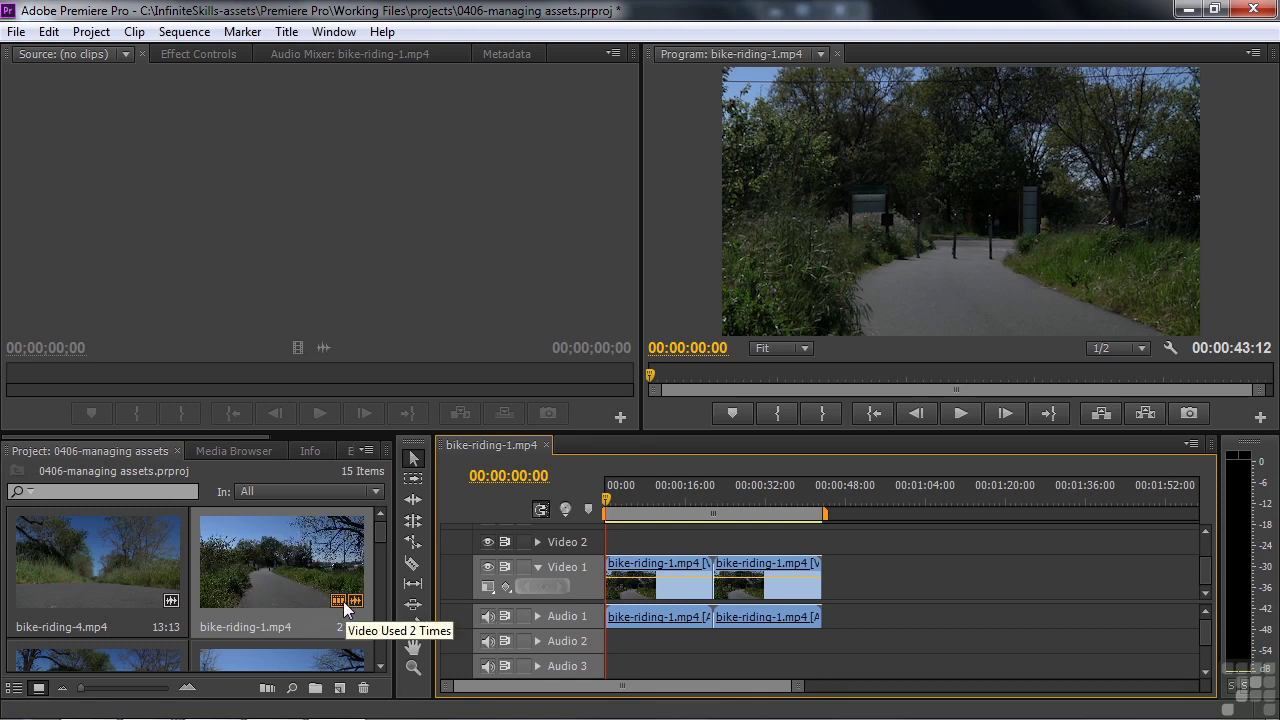
alt+click(745, 619)
key(Delete)
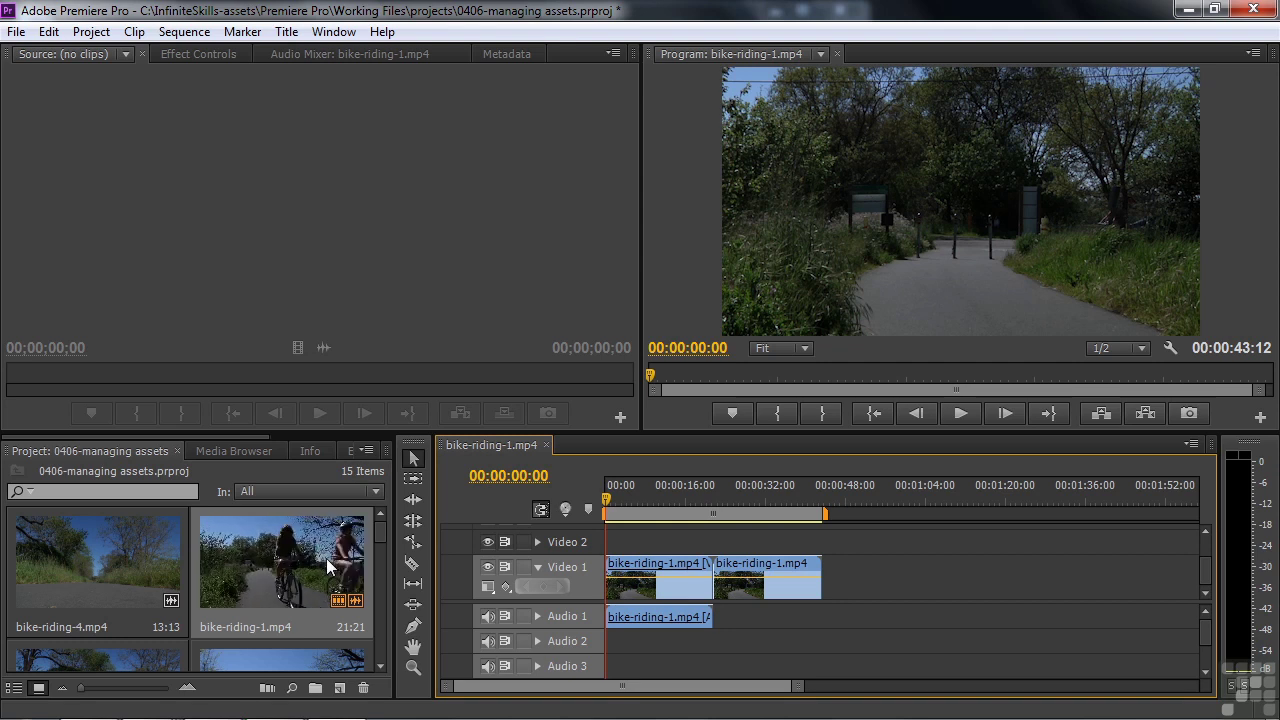
click(292, 595)
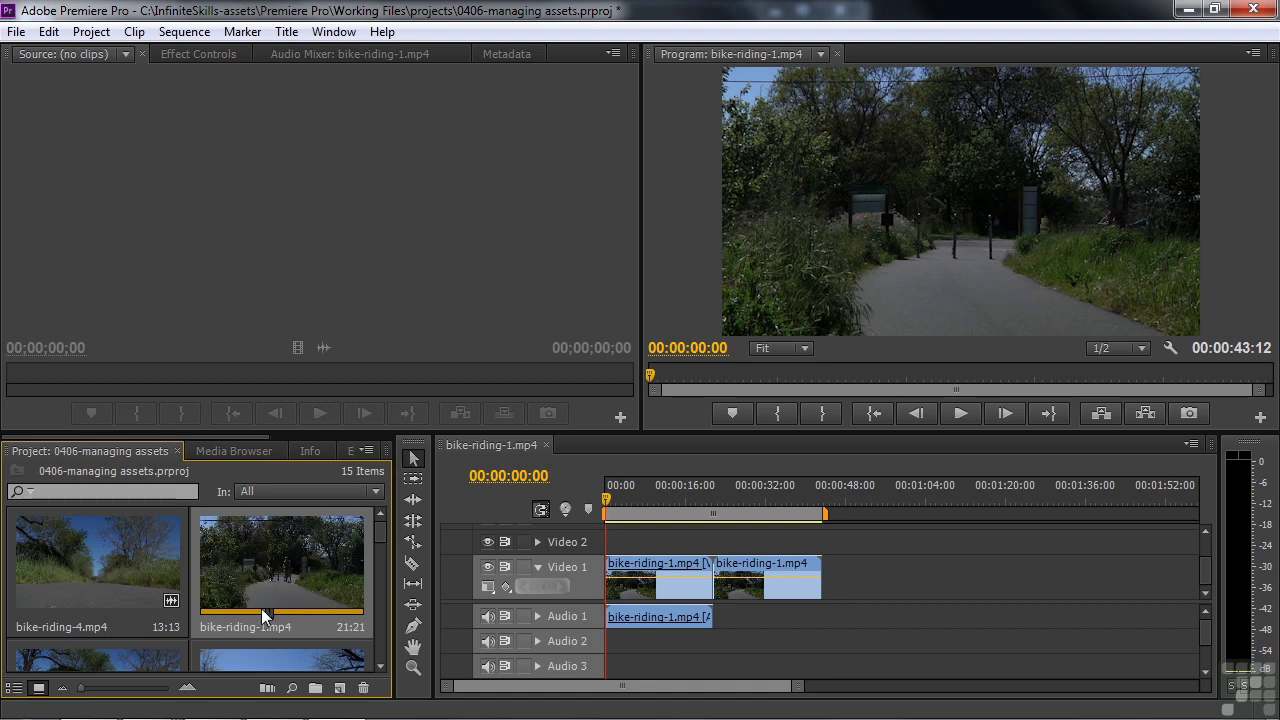
Step: Preview the clip in place, switch to List View and sort by Name descending
key(space)
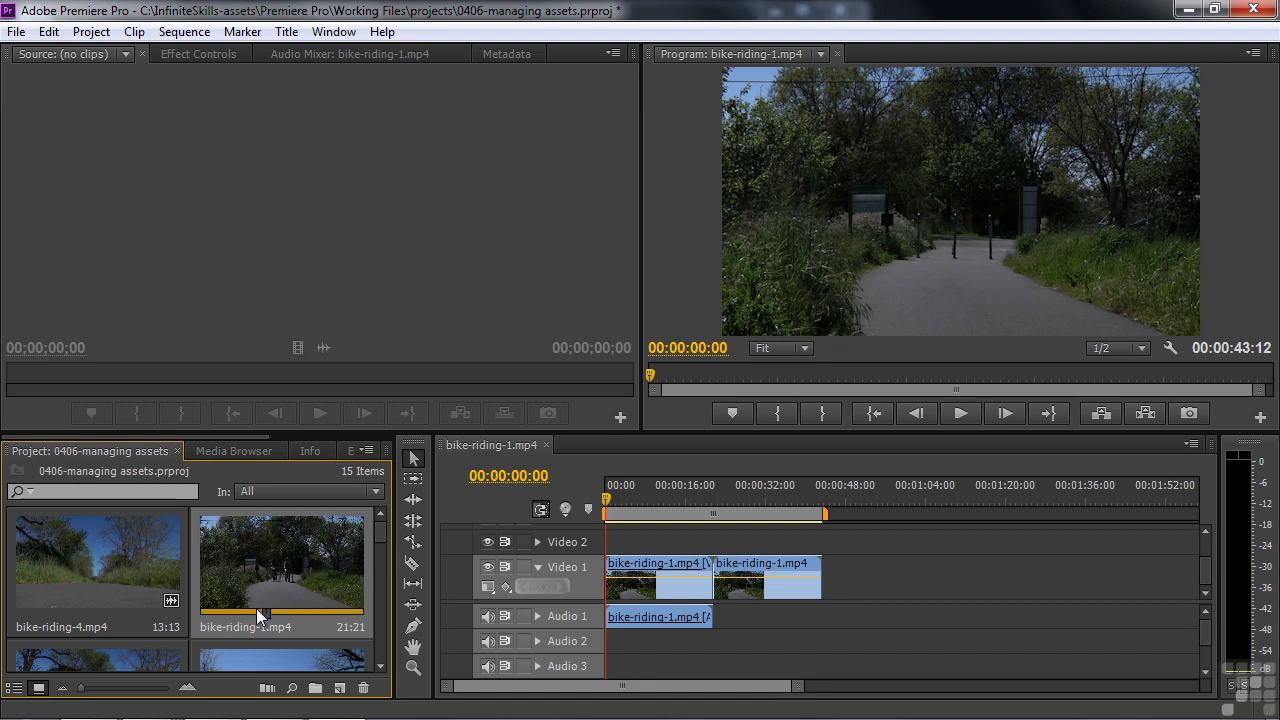
click(14, 688)
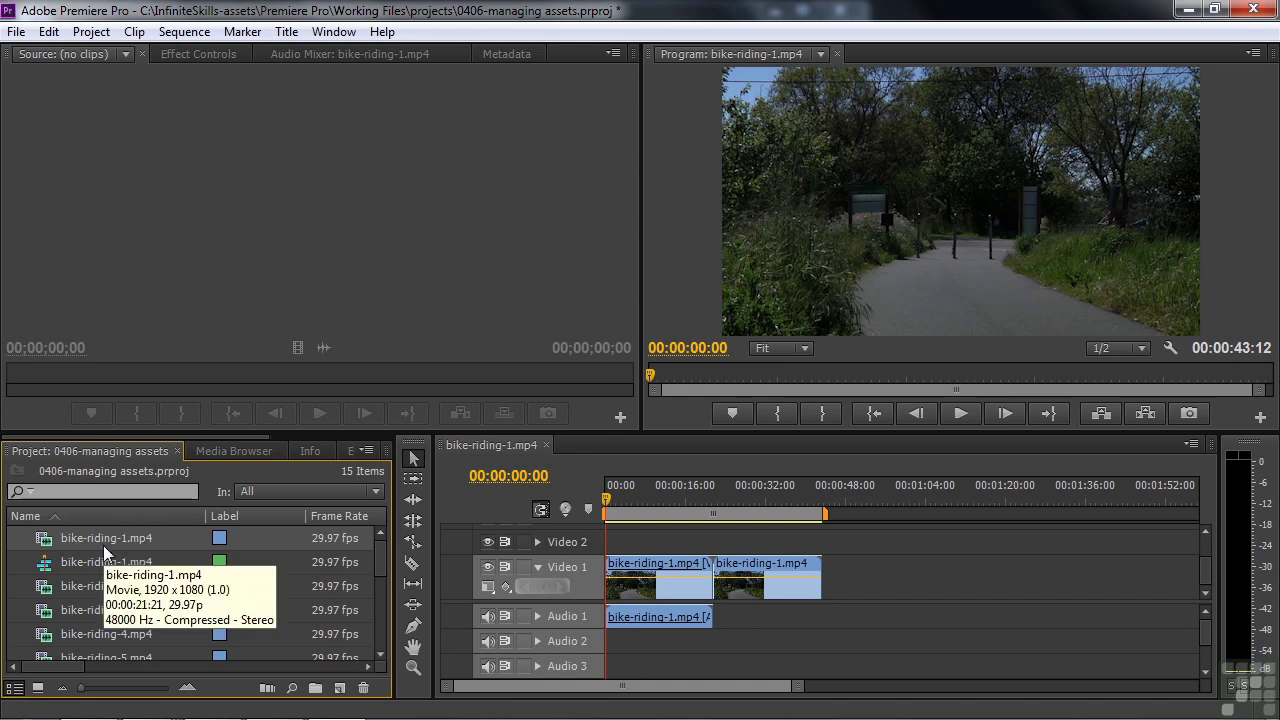
click(88, 519)
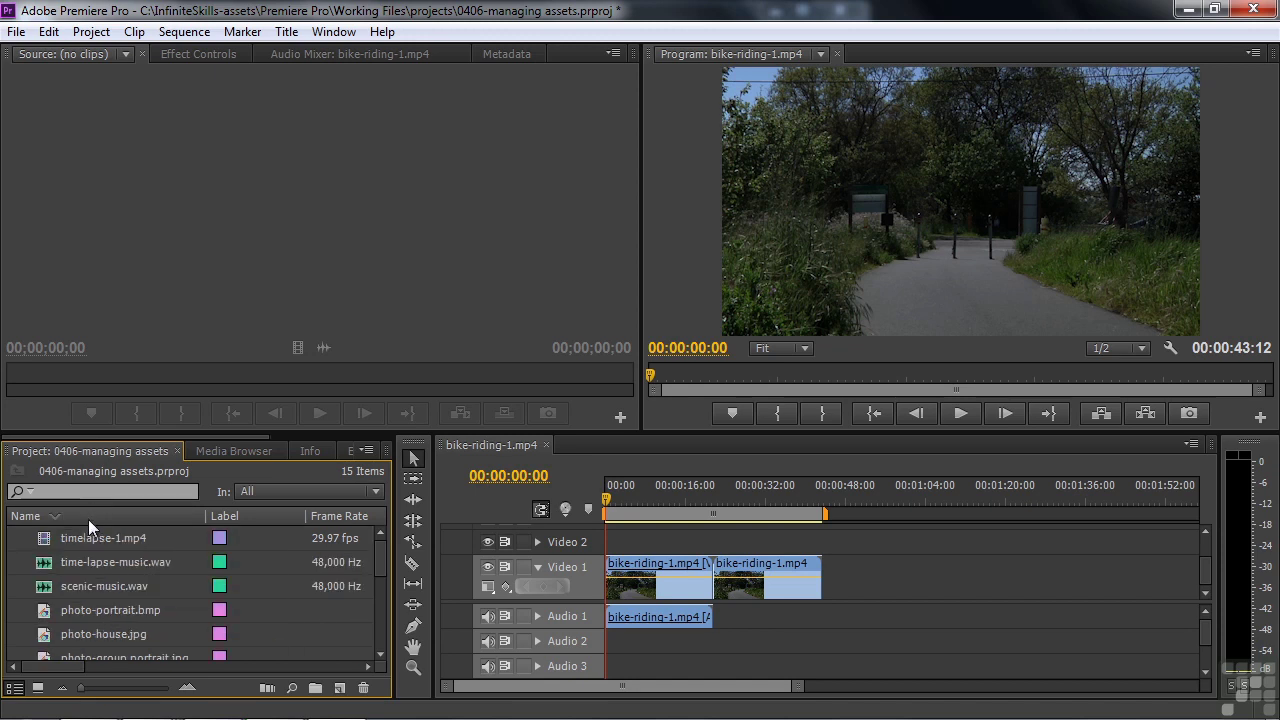
Step: Sort names ascending again and widen the Project panel to reveal more columns
click(88, 519)
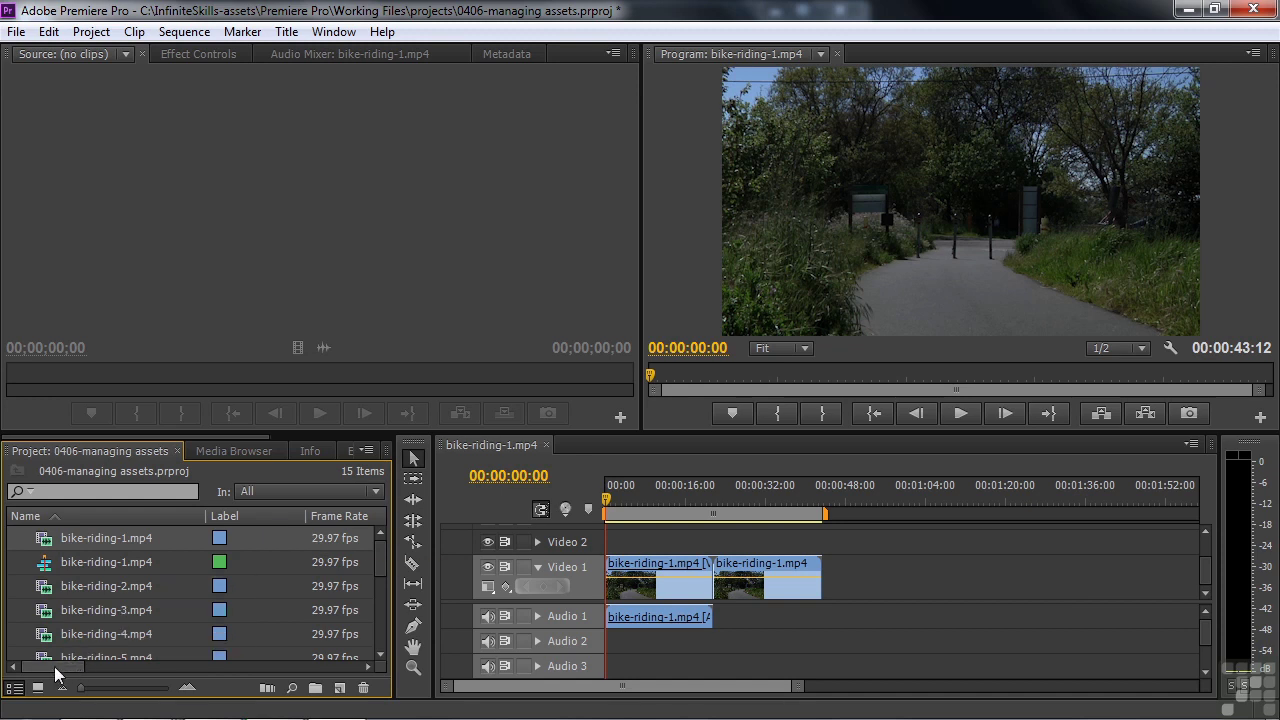
drag(54, 666, 55, 693)
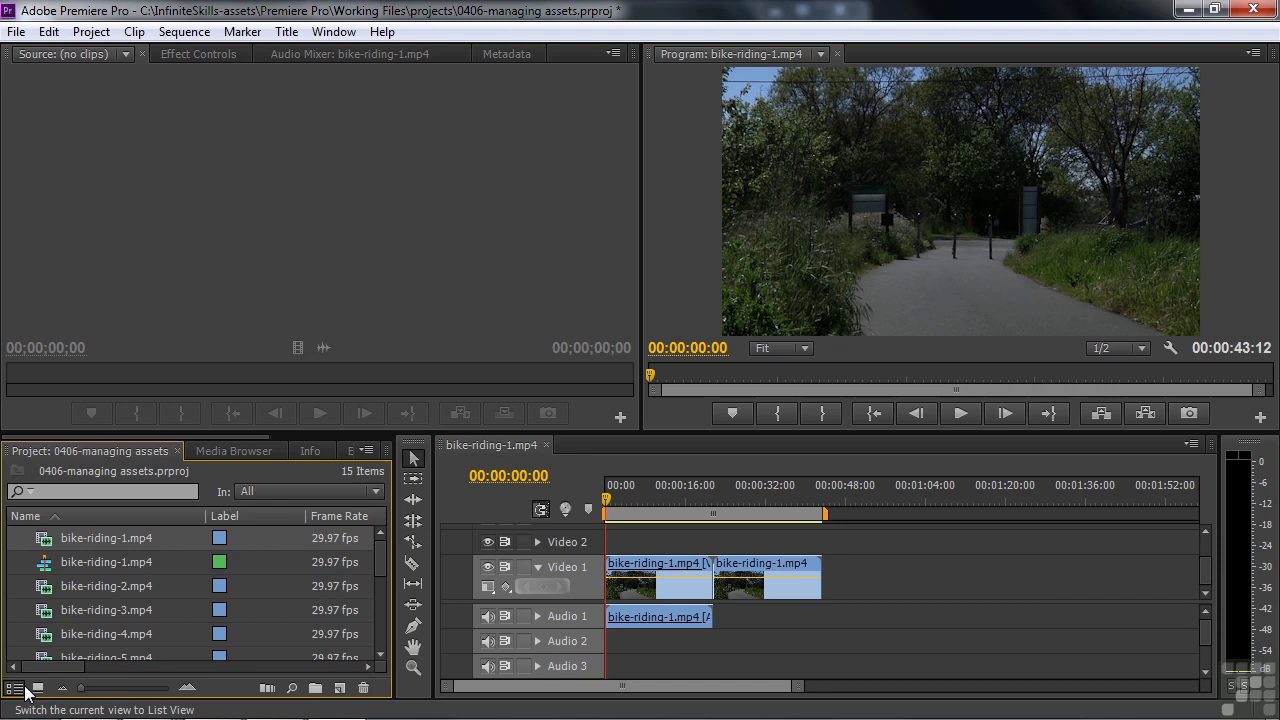
drag(399, 597, 1101, 607)
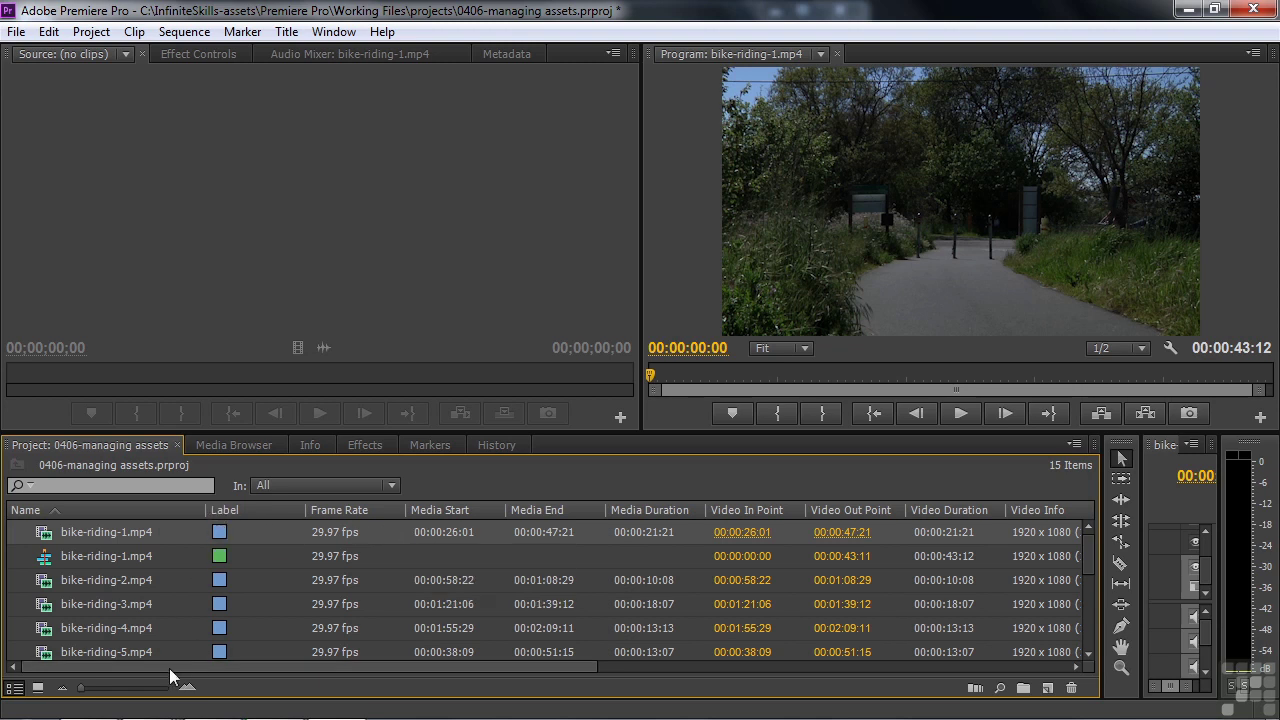
drag(169, 668, 214, 670)
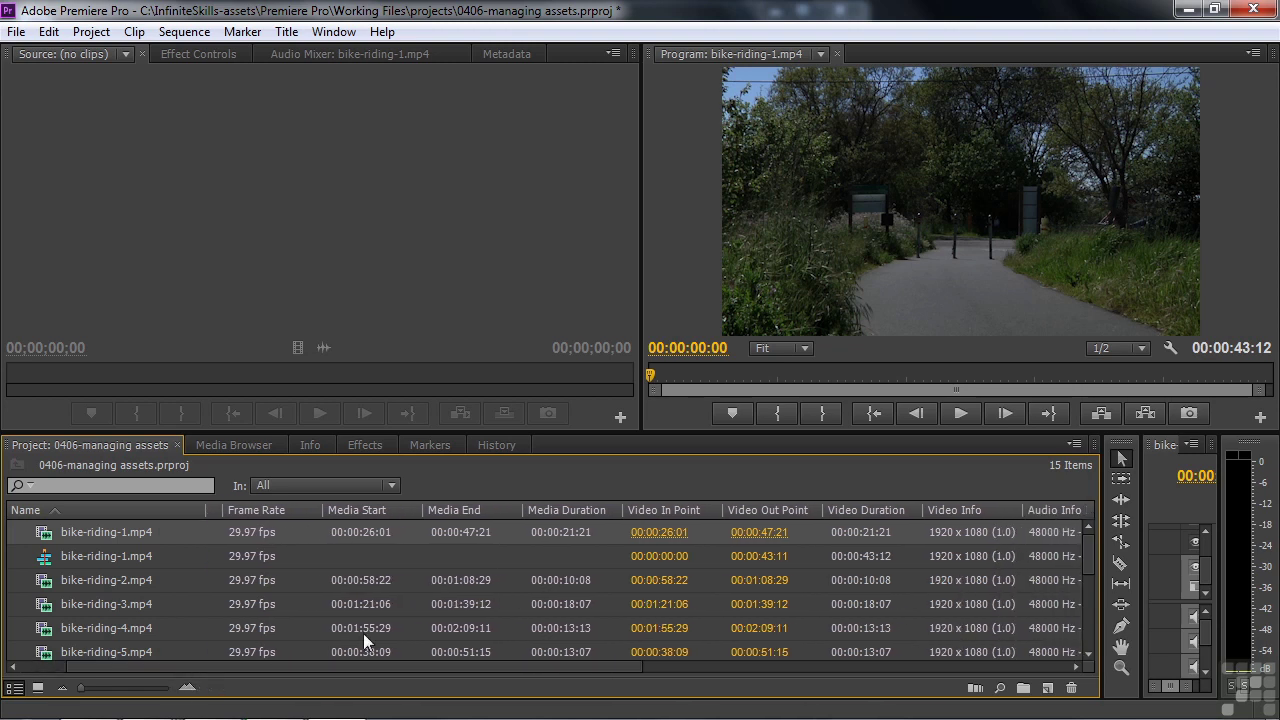
Step: Widen the Media Duration column and sort by it descending, time-lapse-music.wav at 01:28 first
click(581, 513)
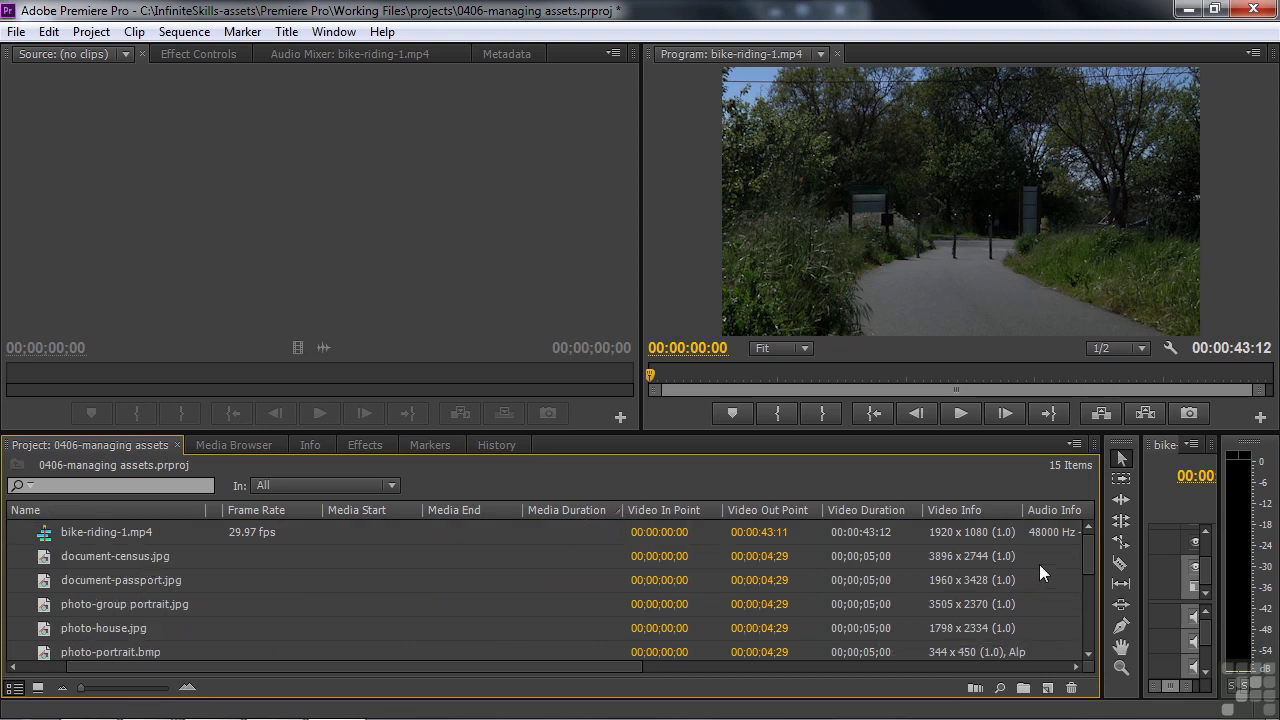
scroll(1085, 561, down, 1)
drag(1085, 561, 1079, 580)
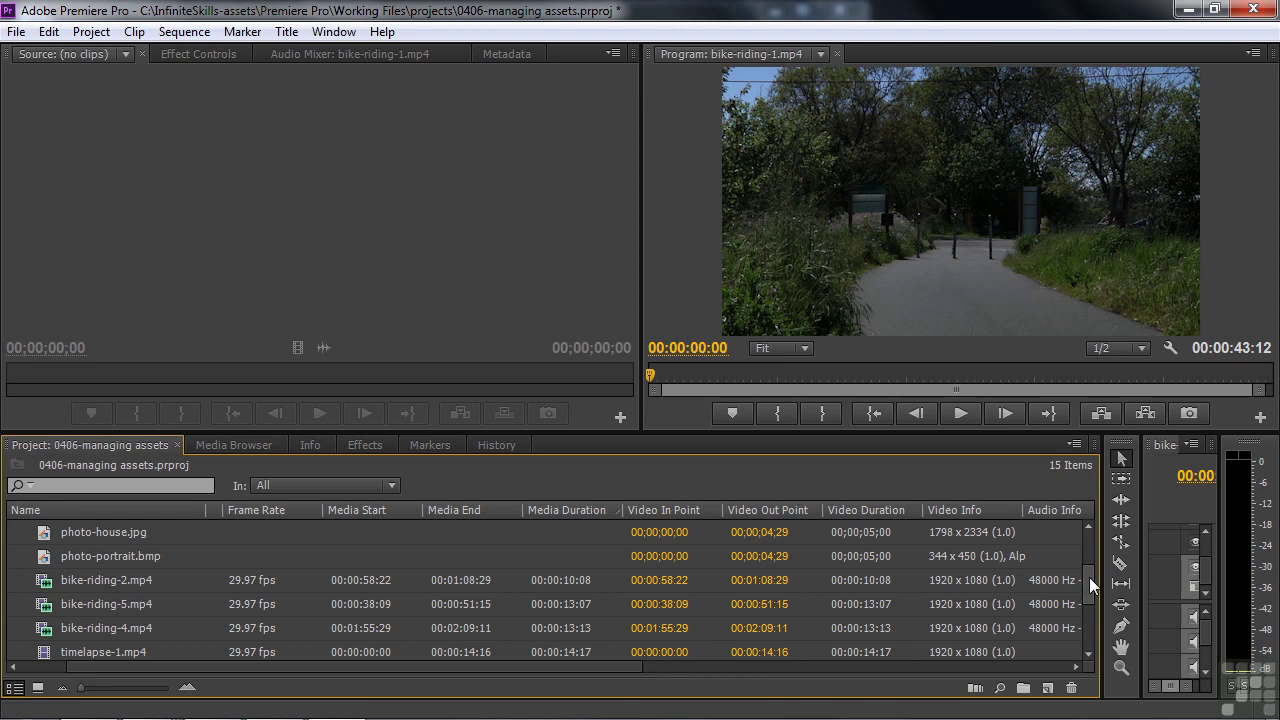
mouse_move(1089, 577)
mouse_down()
mouse_move(1086, 633)
mouse_move(1090, 552)
mouse_up()
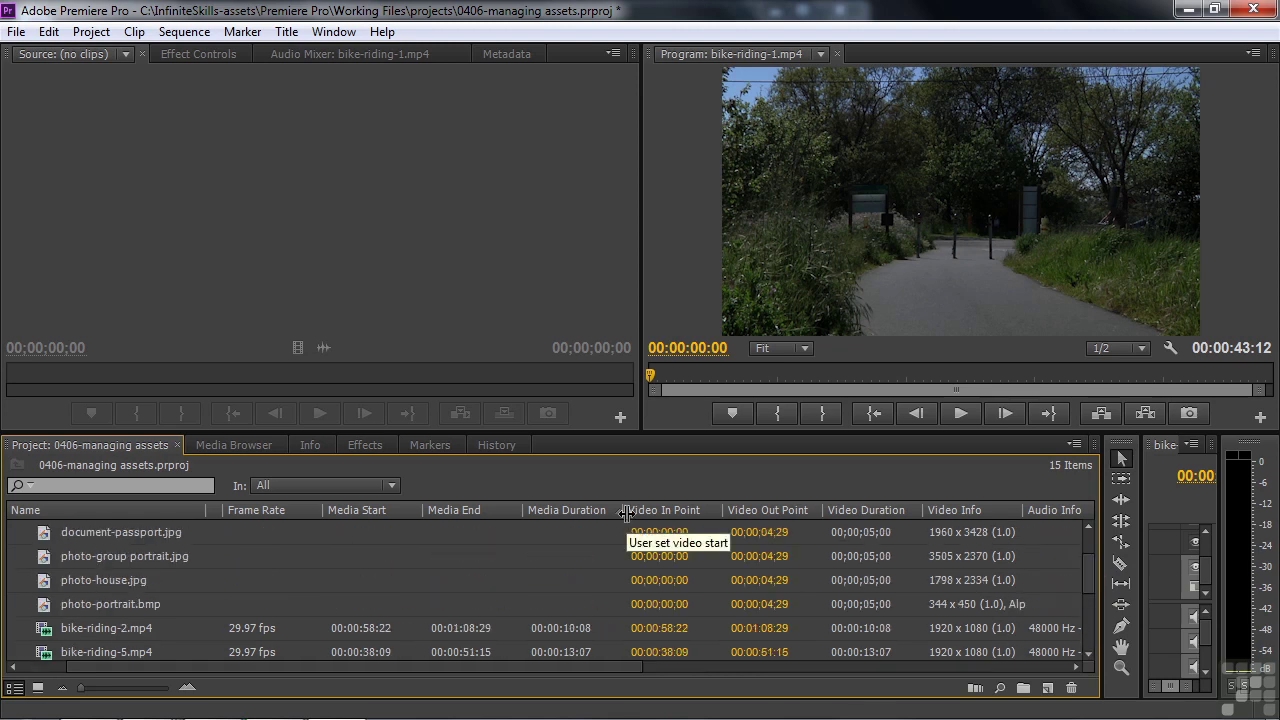
drag(624, 512, 643, 512)
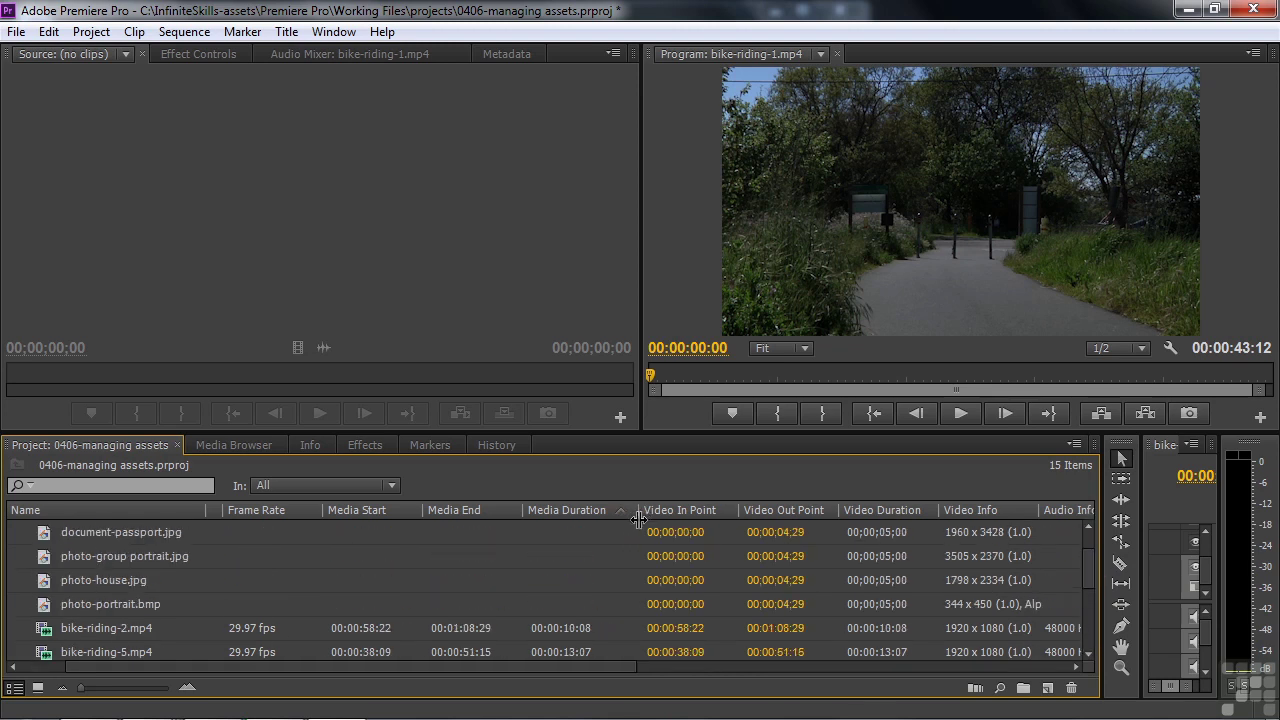
click(617, 512)
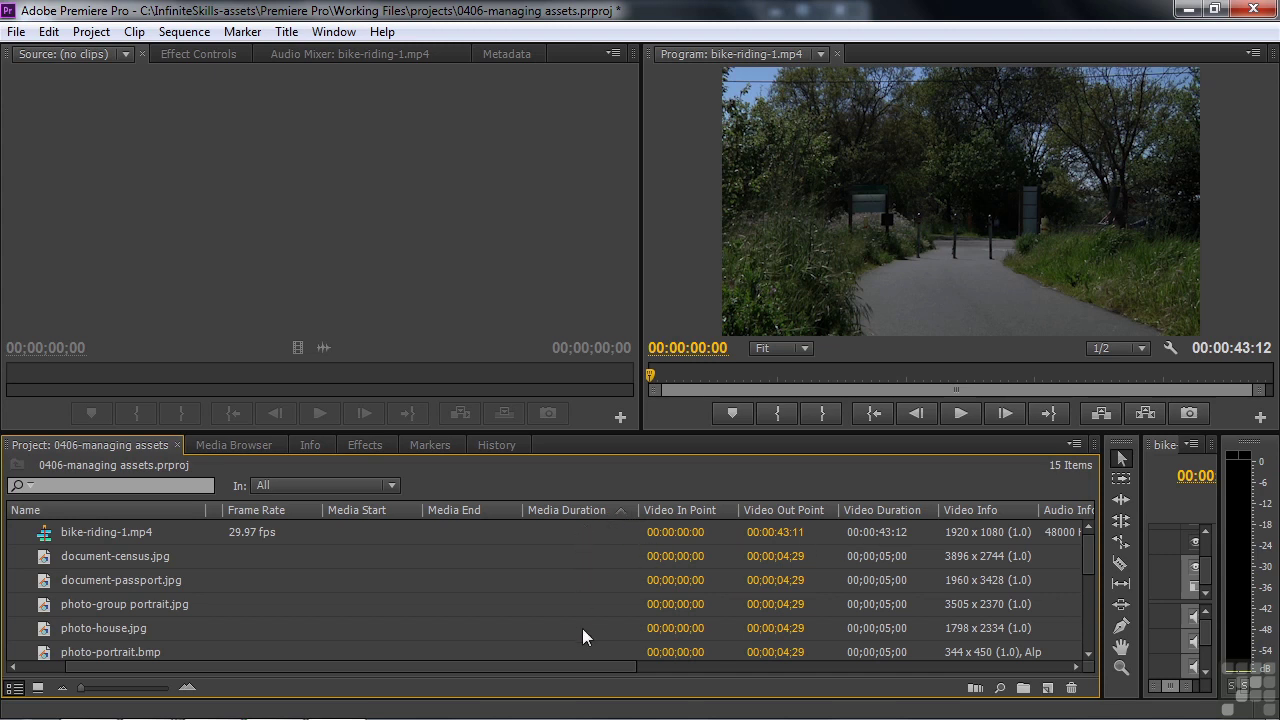
click(622, 511)
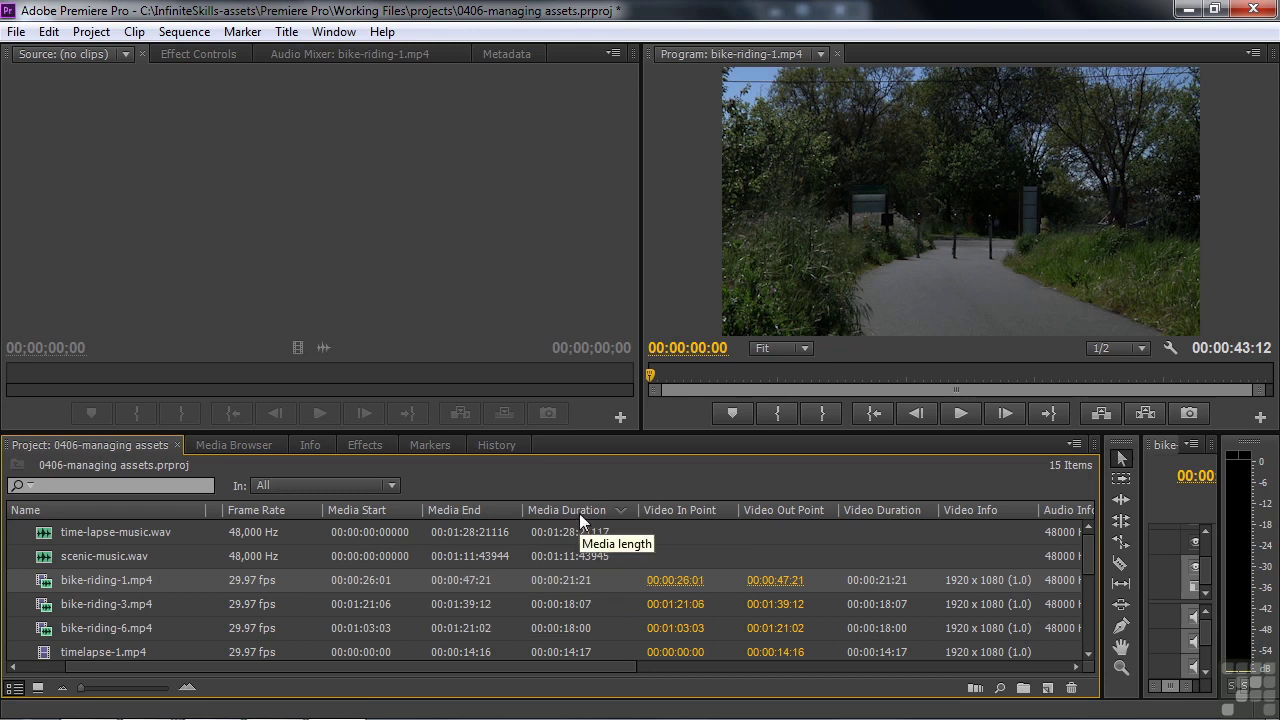
drag(536, 666, 832, 700)
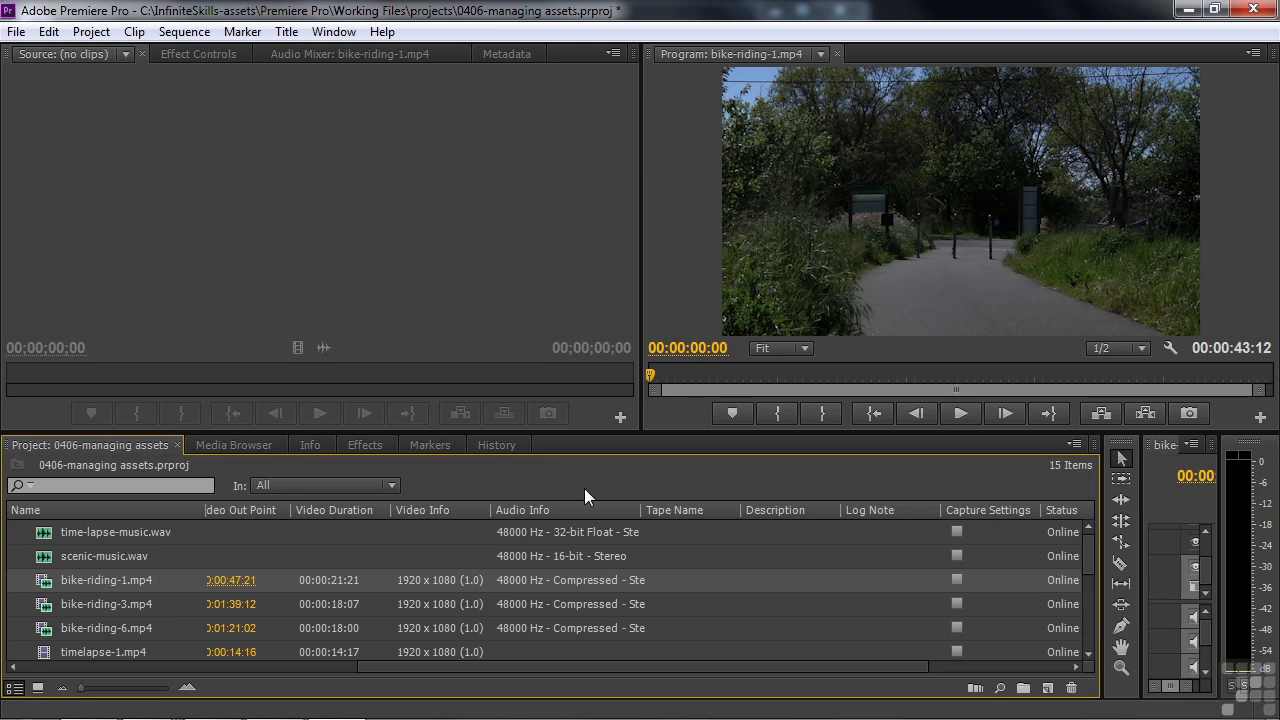
Step: In Metadata Display, uncheck Media End and check Video Usage and Audio Usage
right_click(816, 515)
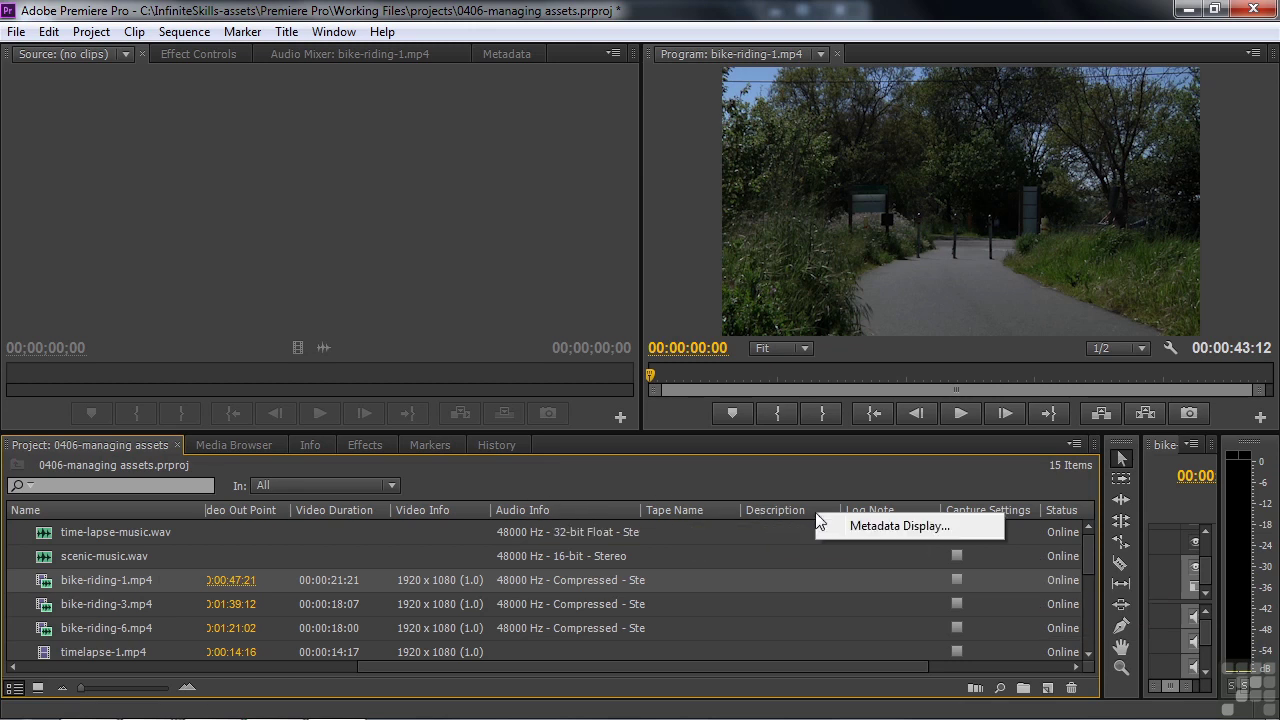
click(870, 528)
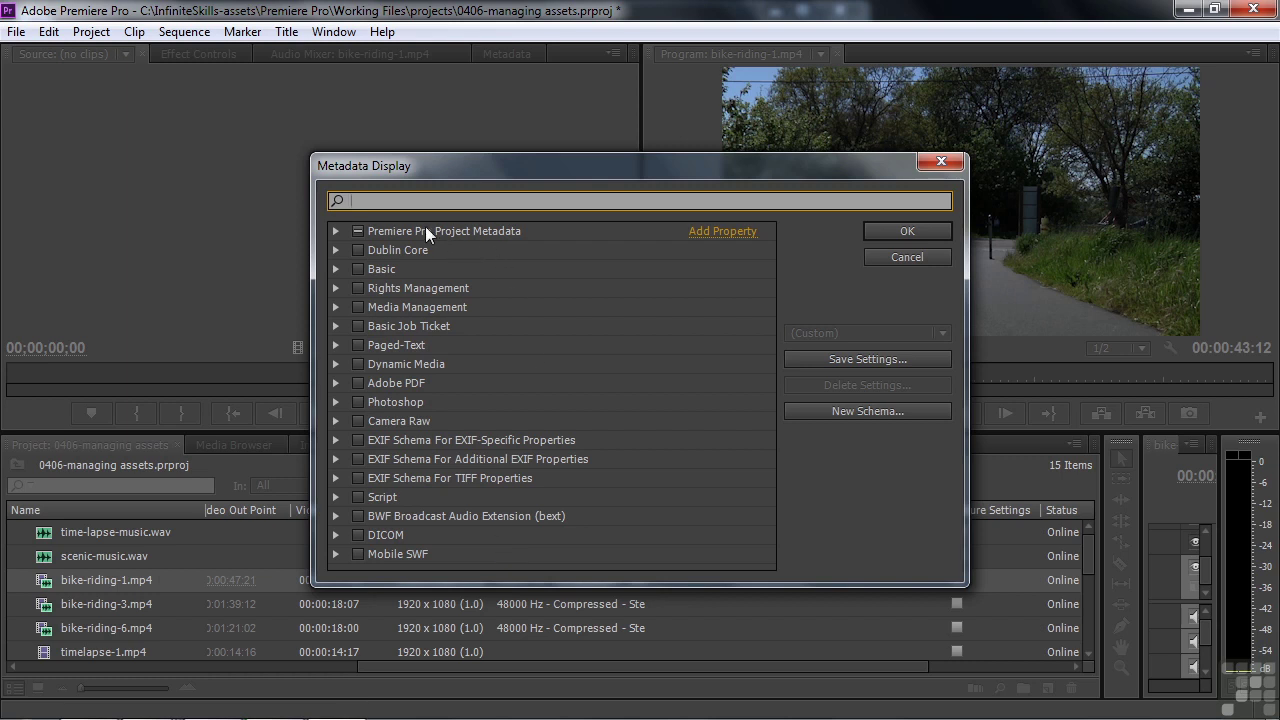
click(335, 232)
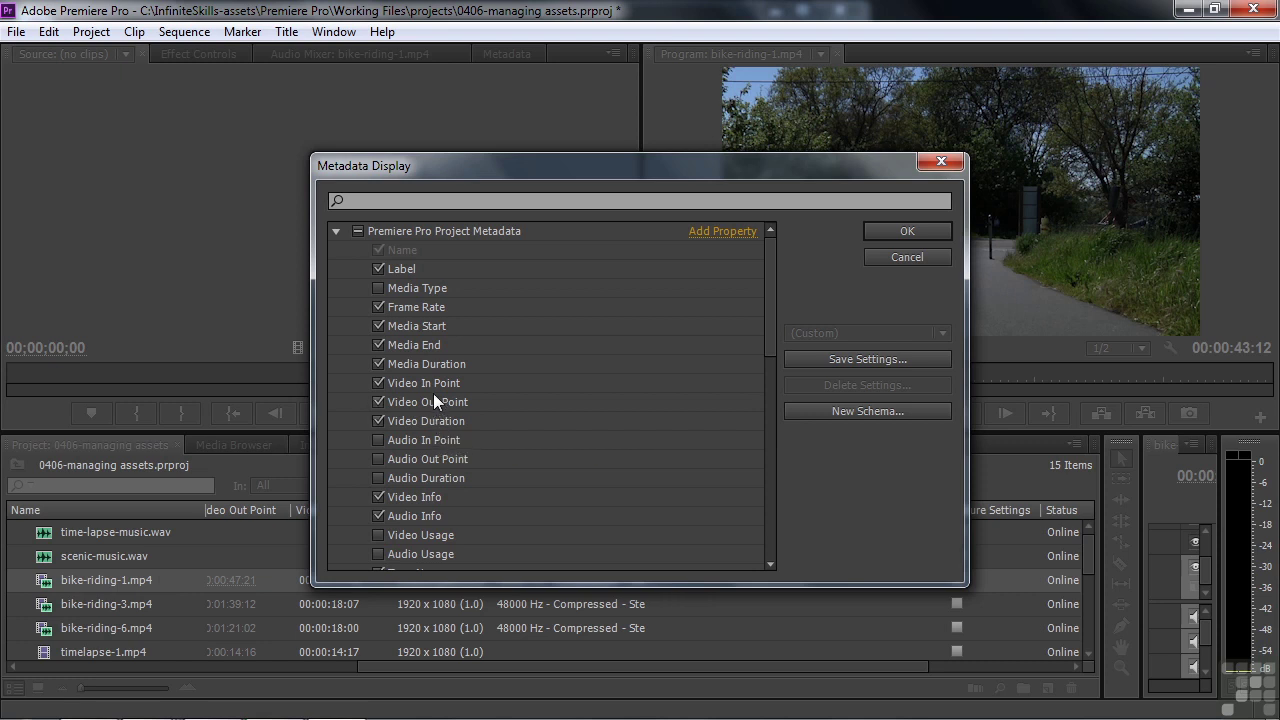
click(378, 345)
drag(772, 330, 767, 399)
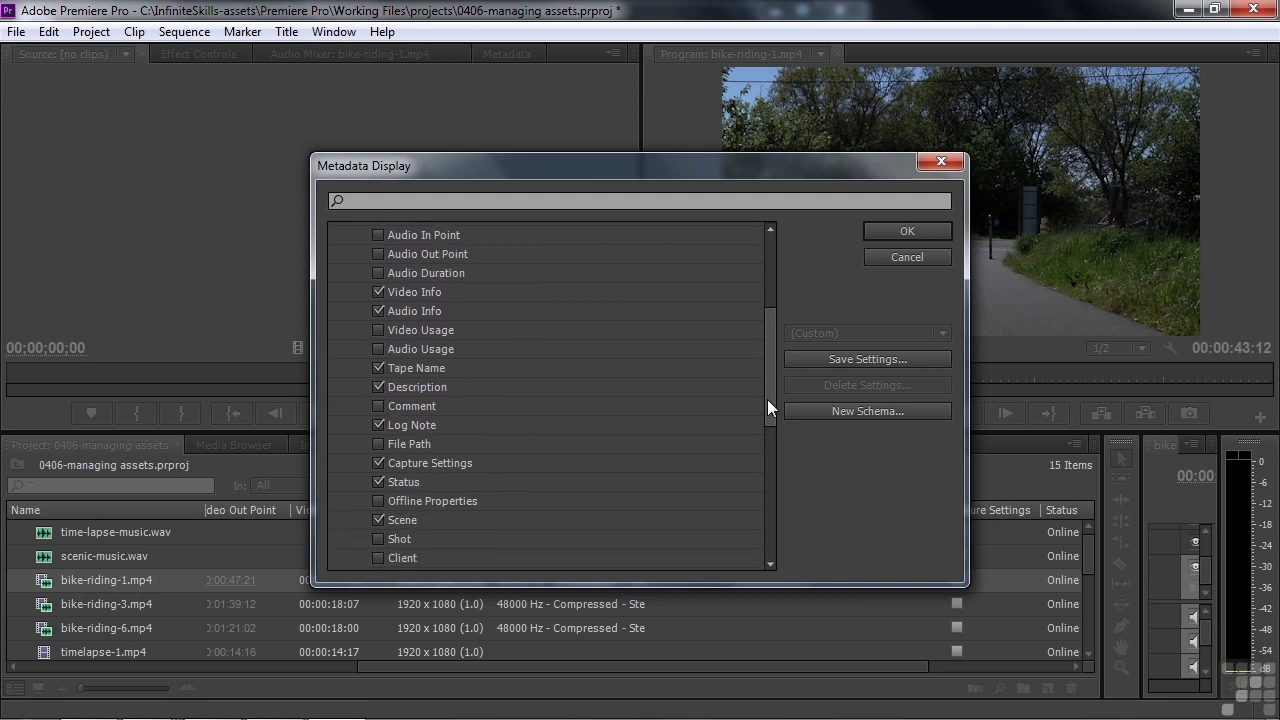
click(379, 329)
click(379, 350)
click(907, 231)
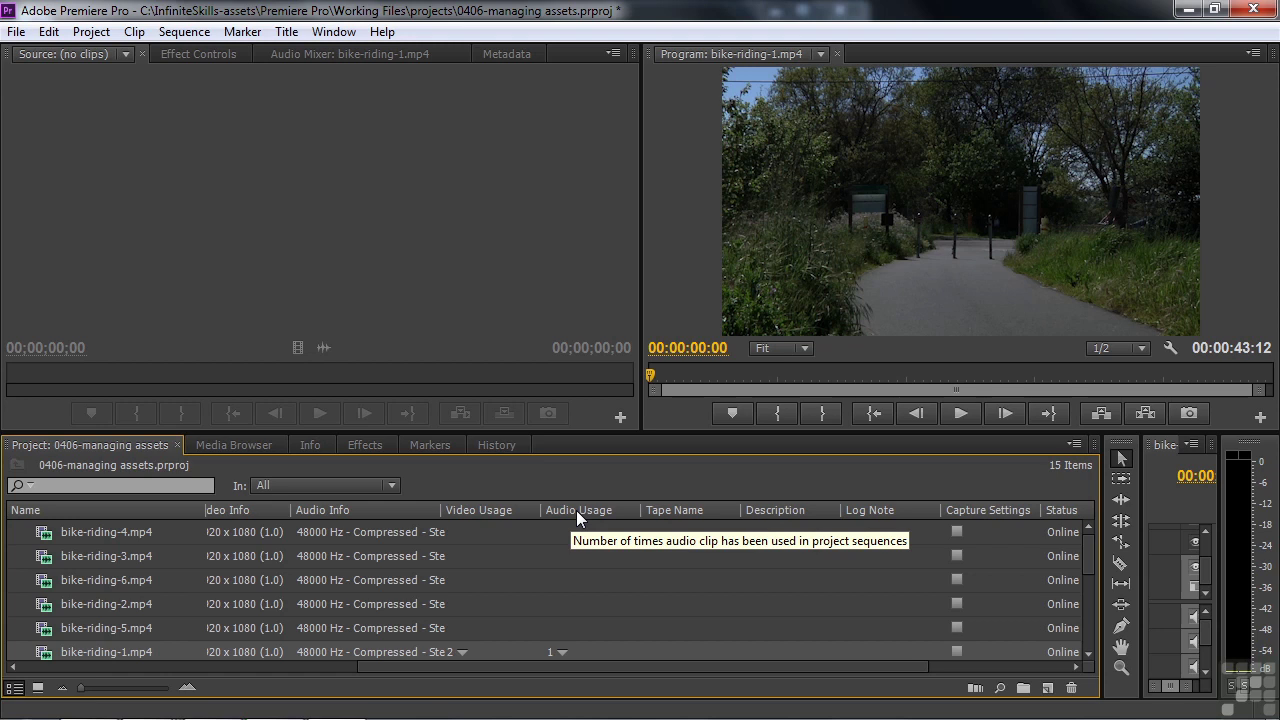
Step: Move the Video Duration column directly after Name and narrow the Project panel
scroll(1088, 565, down, 1)
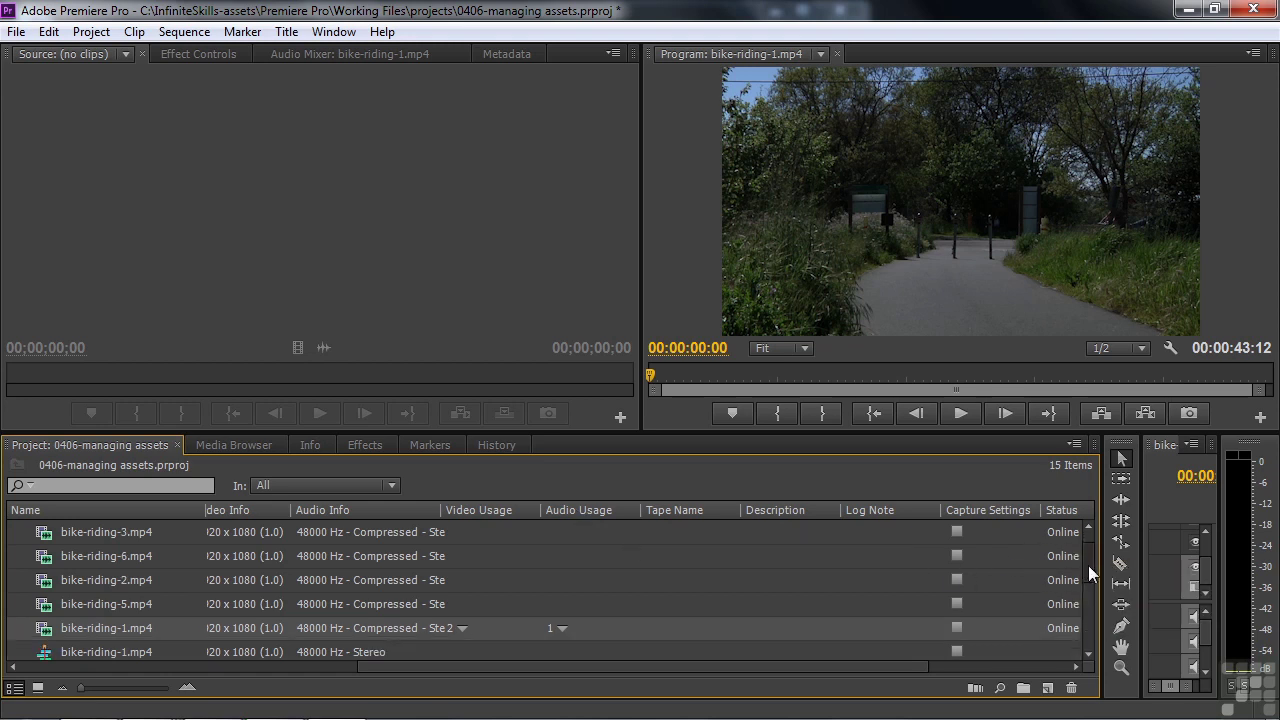
scroll(1085, 566, down, 1)
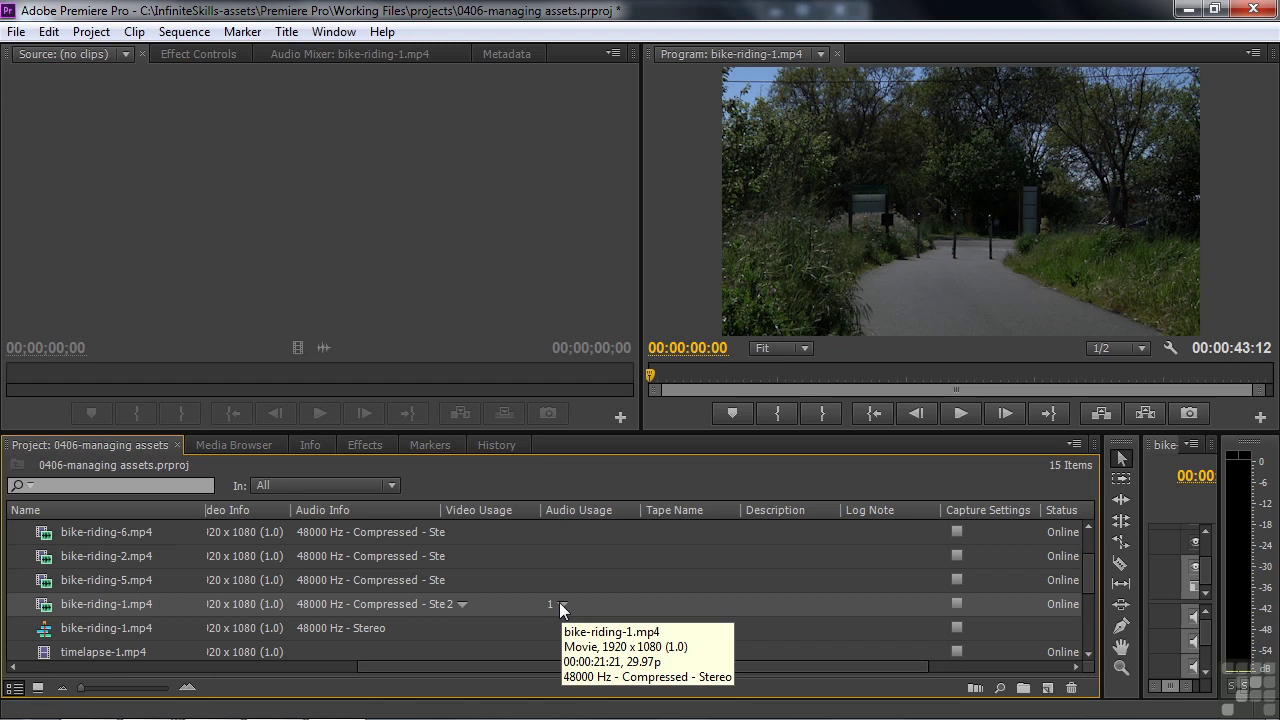
drag(508, 665, 138, 666)
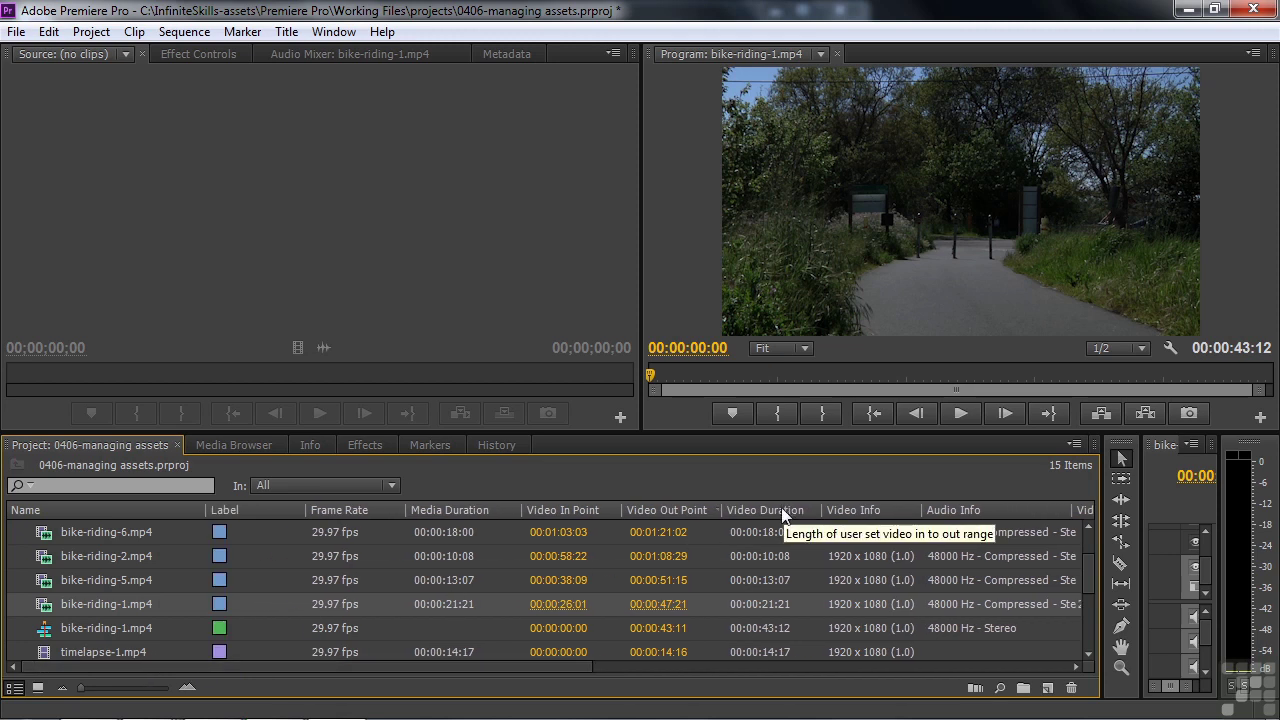
drag(784, 513, 756, 514)
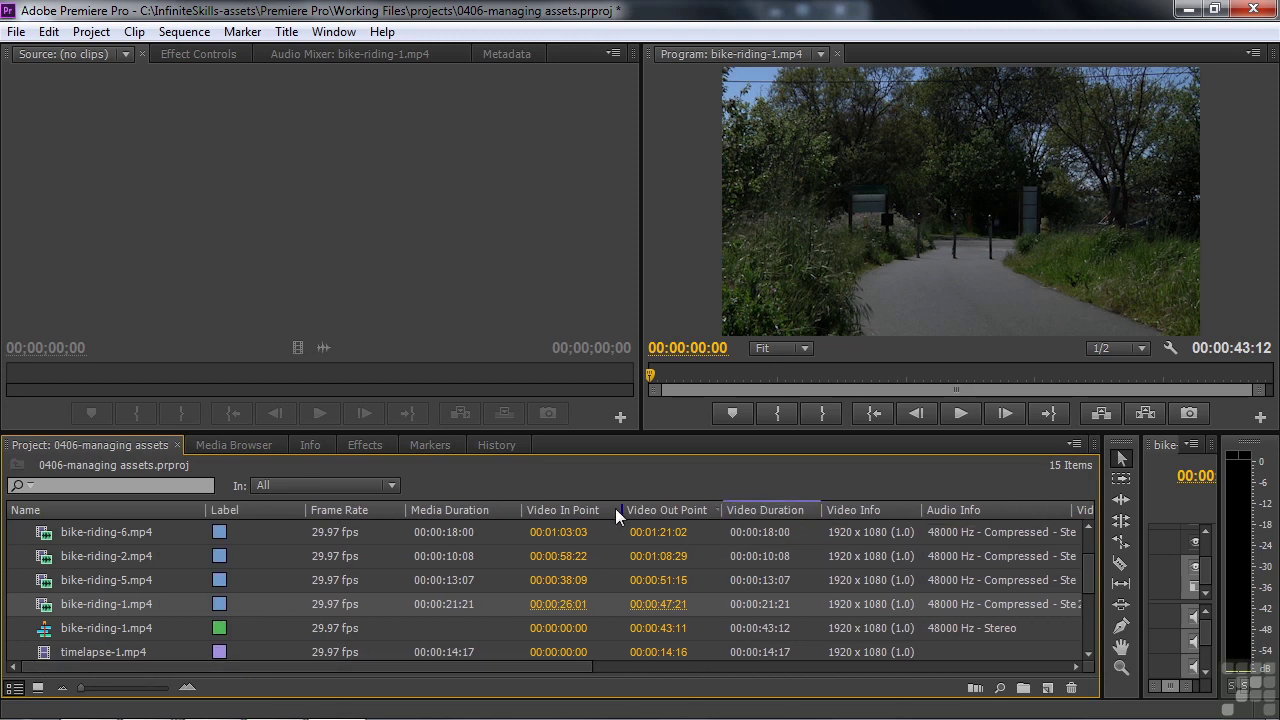
mouse_move(615, 508)
mouse_down()
mouse_move(299, 507)
mouse_move(226, 532)
mouse_up()
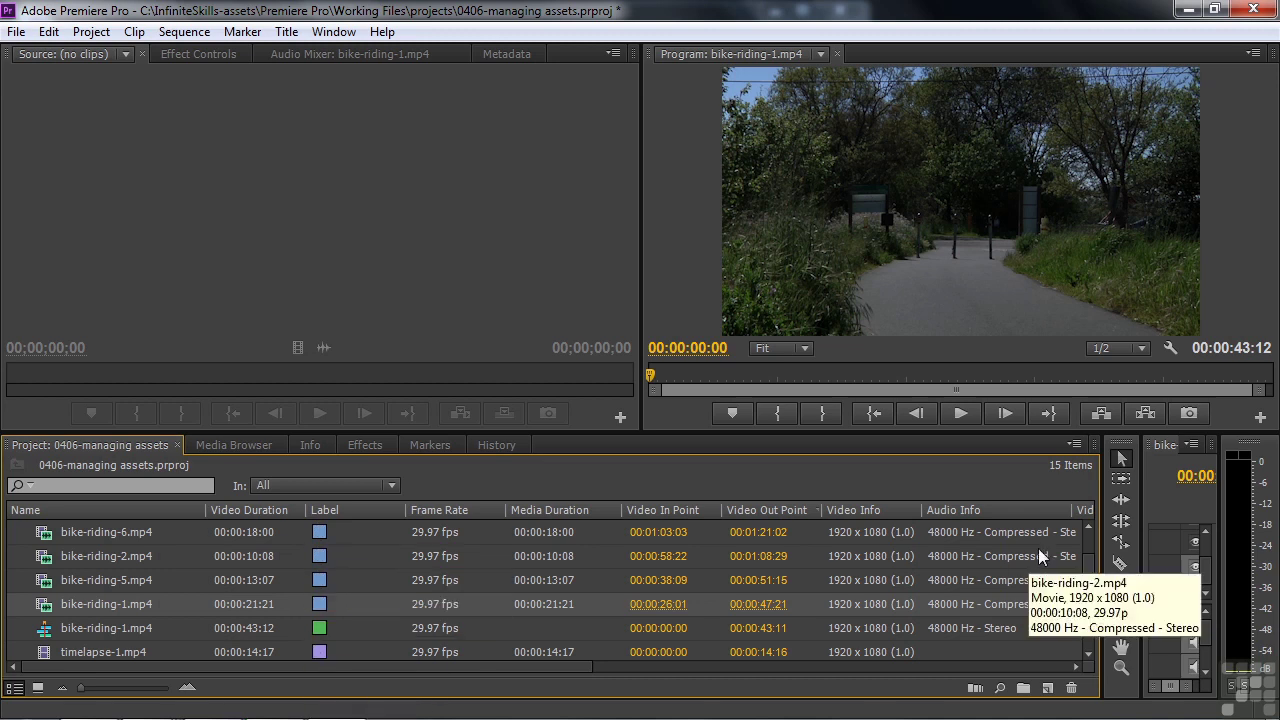
drag(1100, 538, 343, 545)
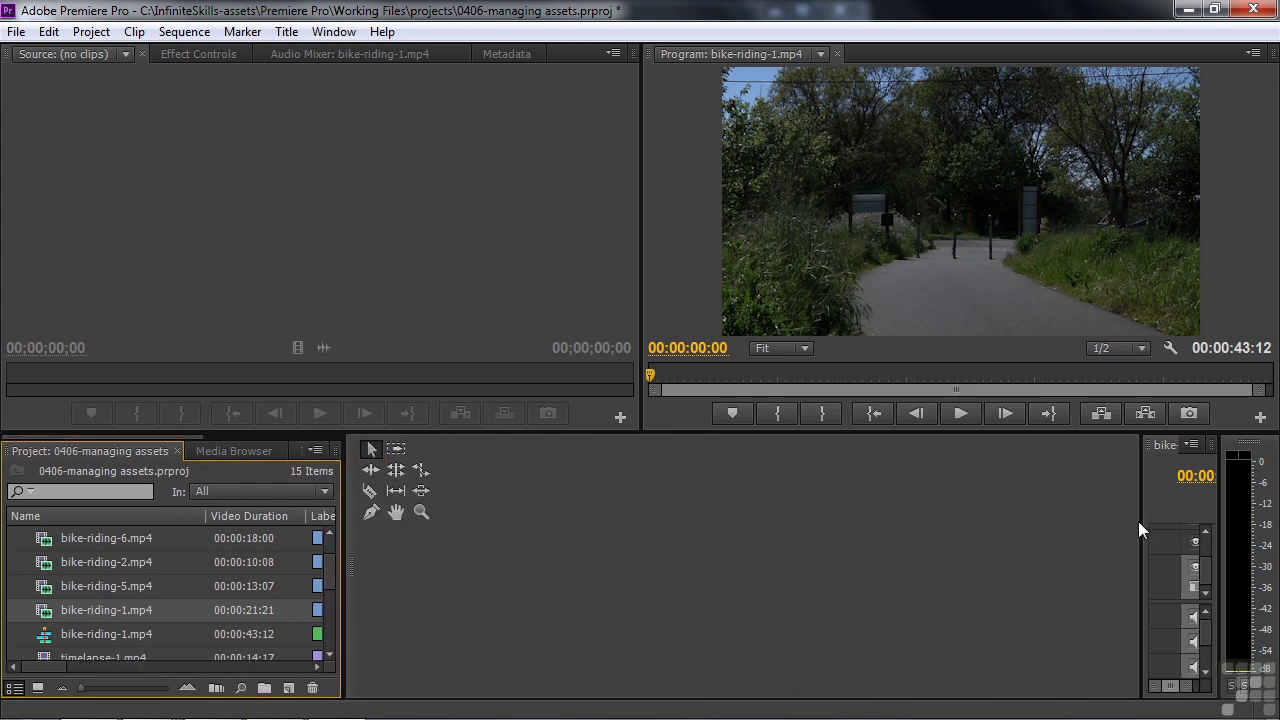
Step: Create a new bin named 'Video clips'
drag(1140, 521, 380, 573)
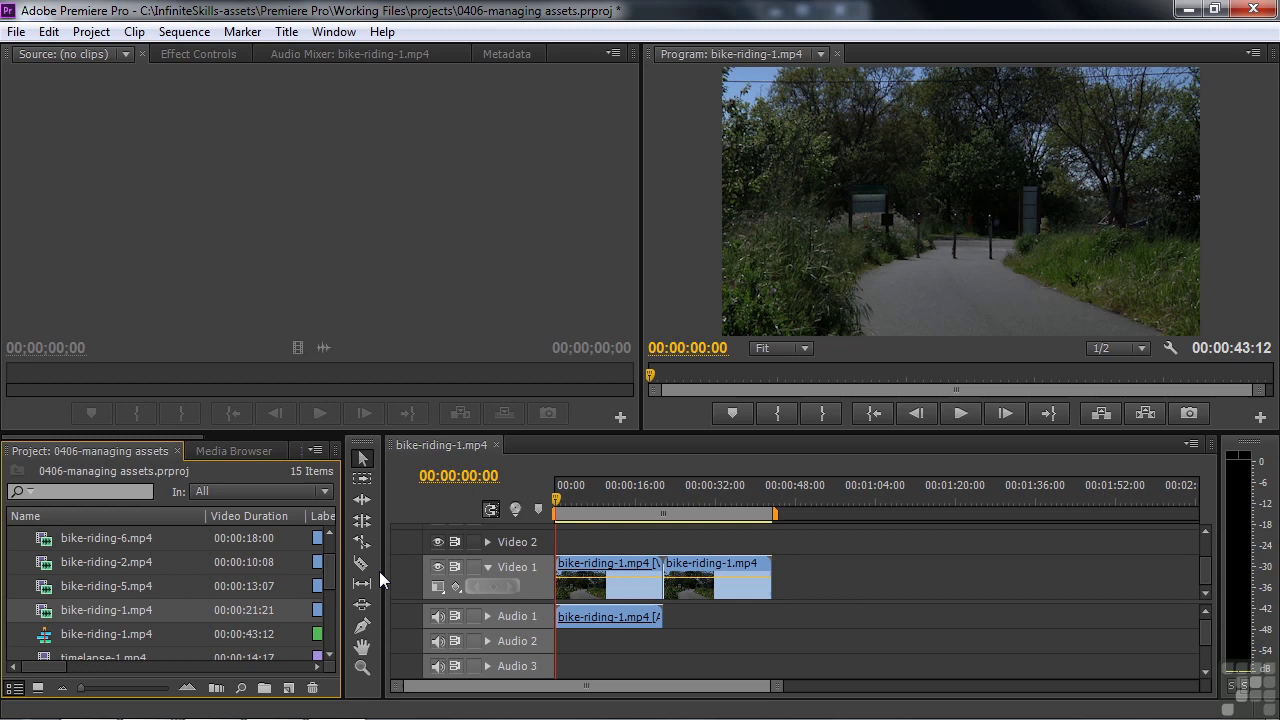
click(265, 688)
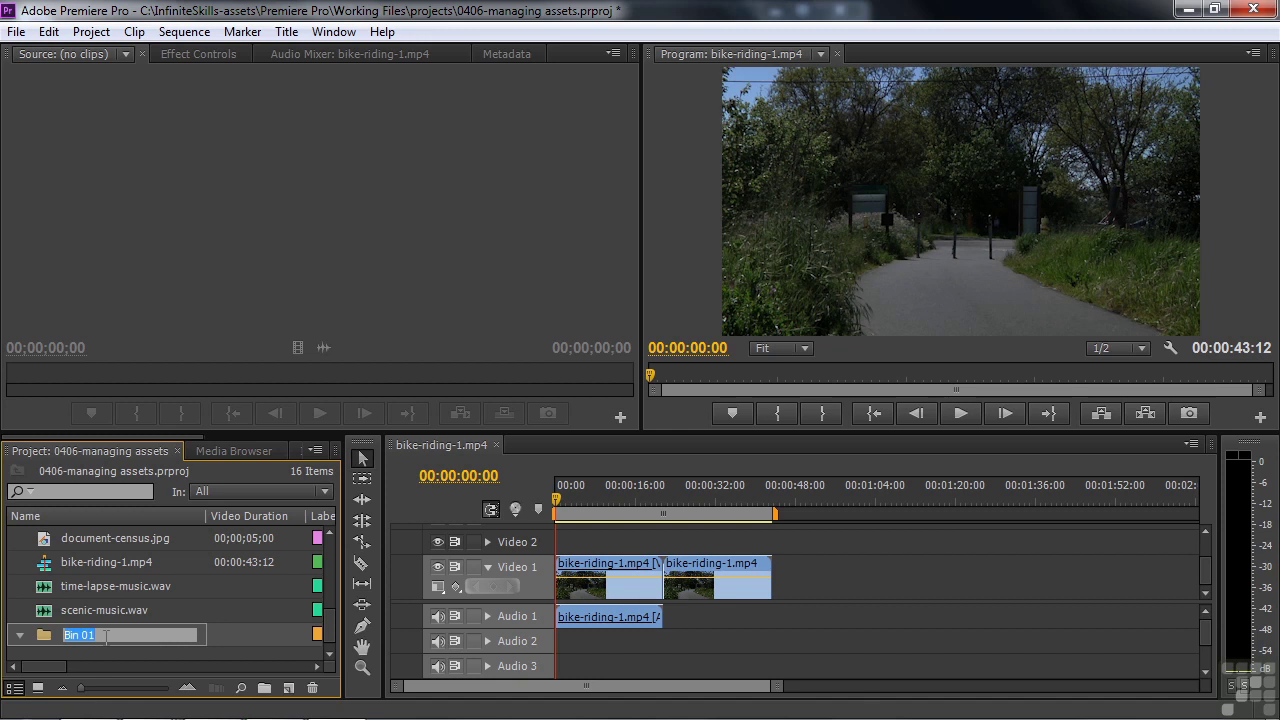
text(Video clips)
key(Return)
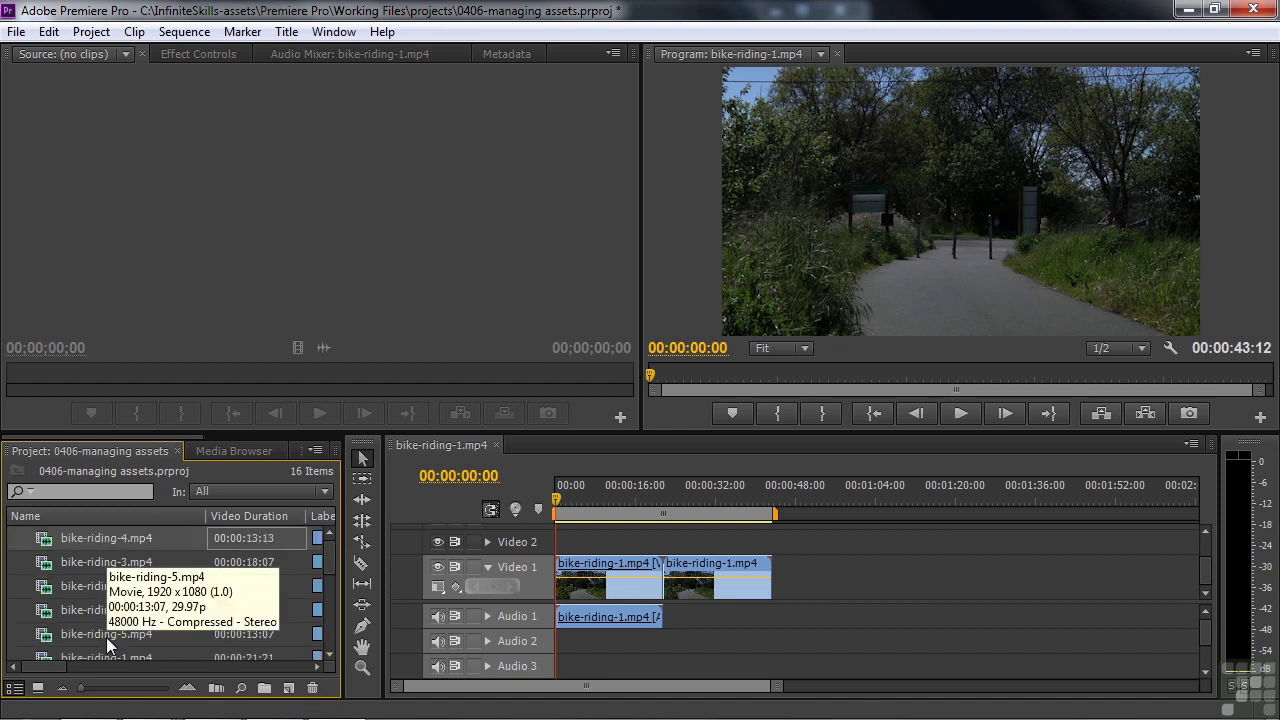
Step: Move the seven bike-riding and timelapse video clips into the Video clips bin
scroll(325, 563, up, 3)
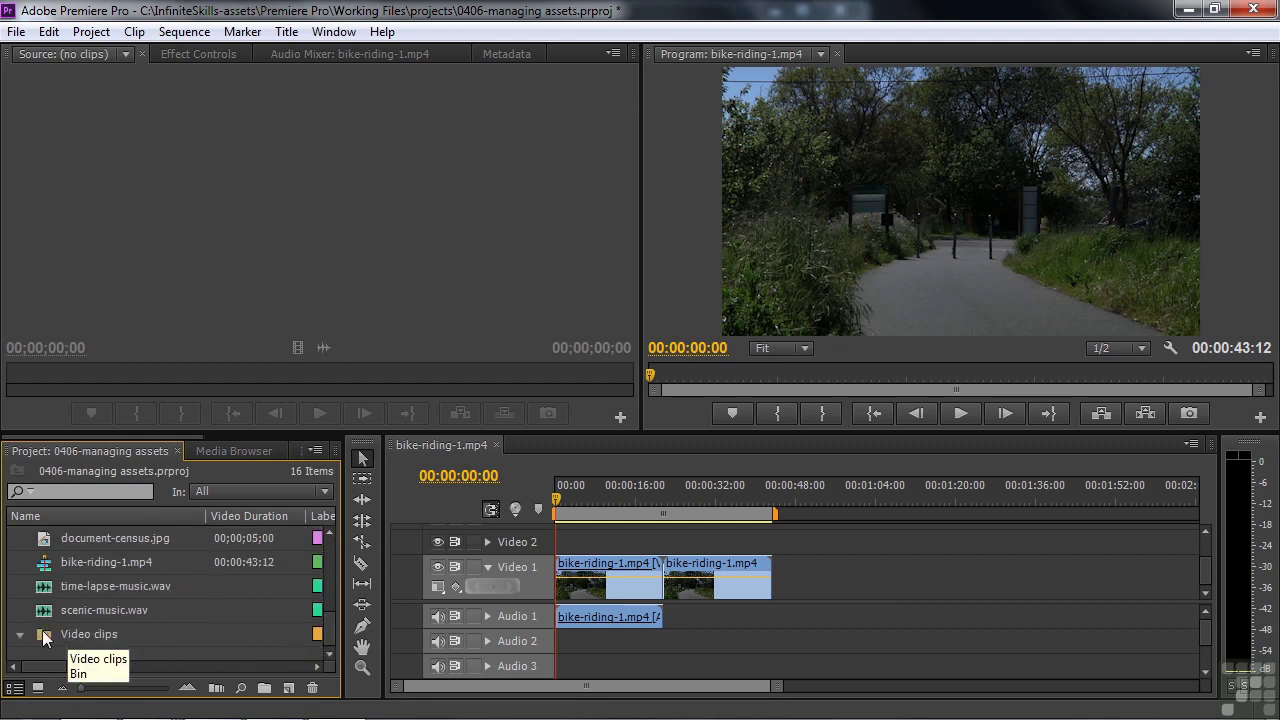
click(20, 634)
click(20, 634)
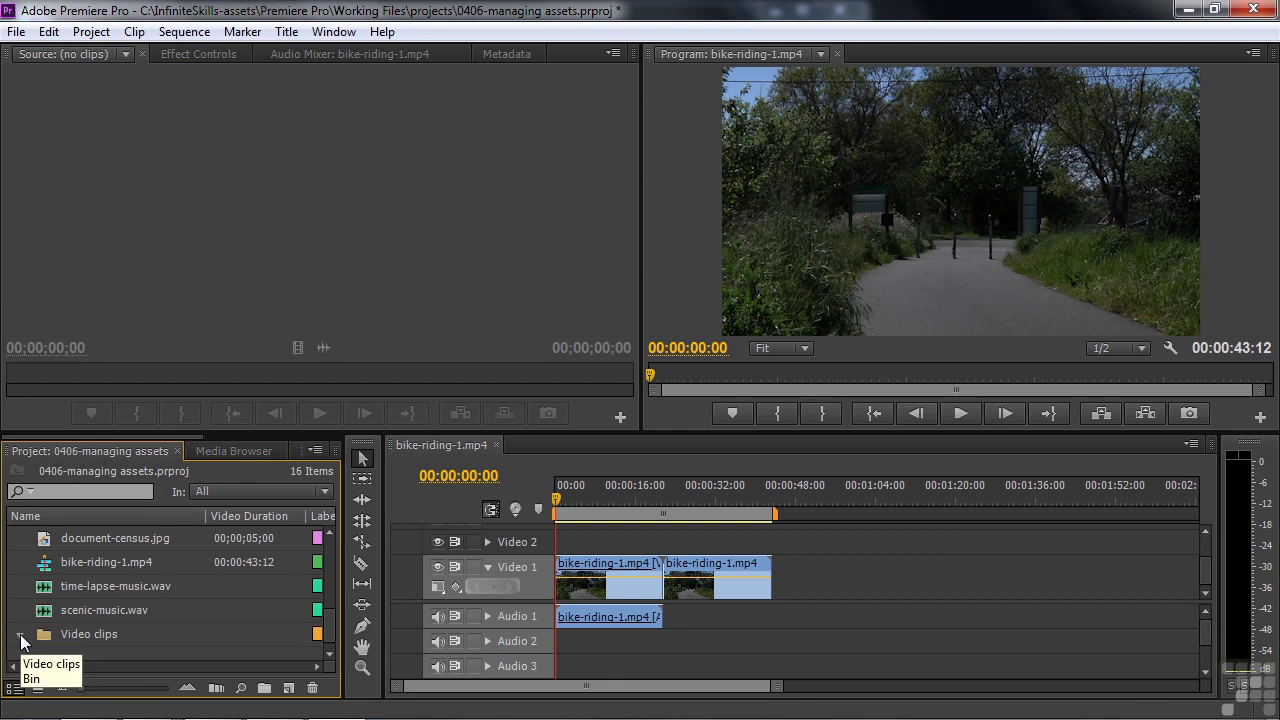
click(20, 634)
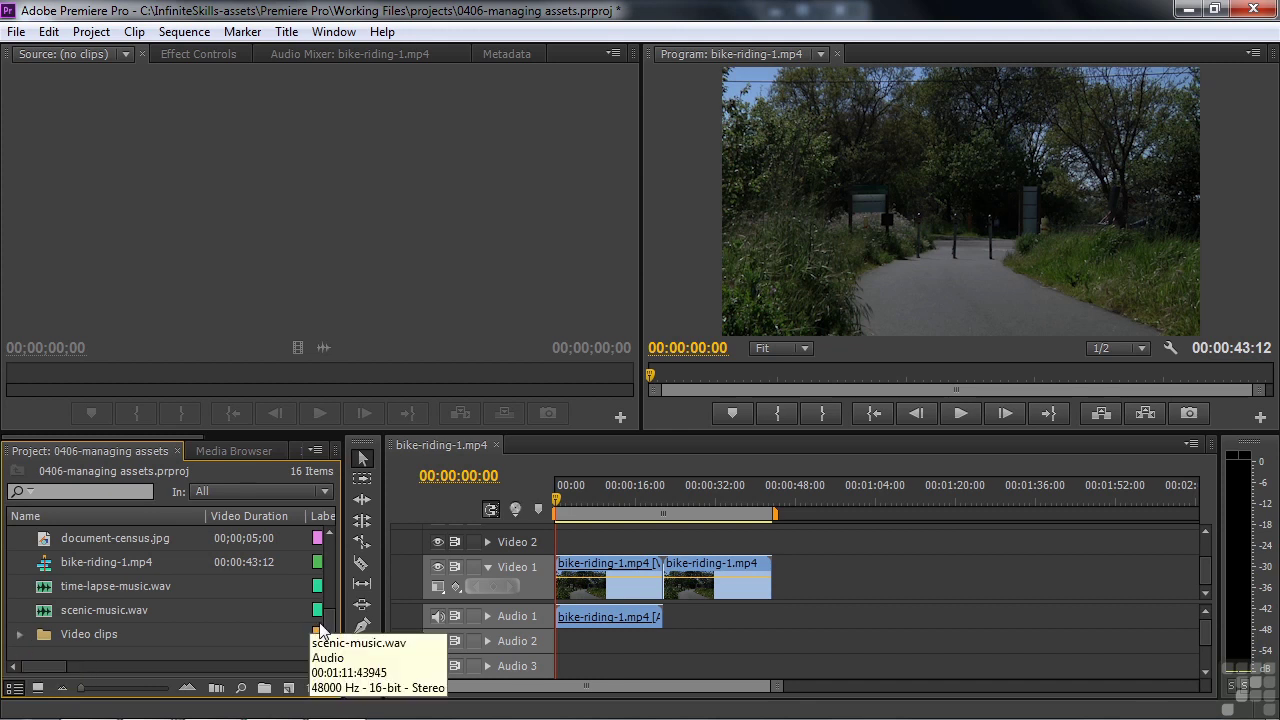
drag(330, 640, 341, 546)
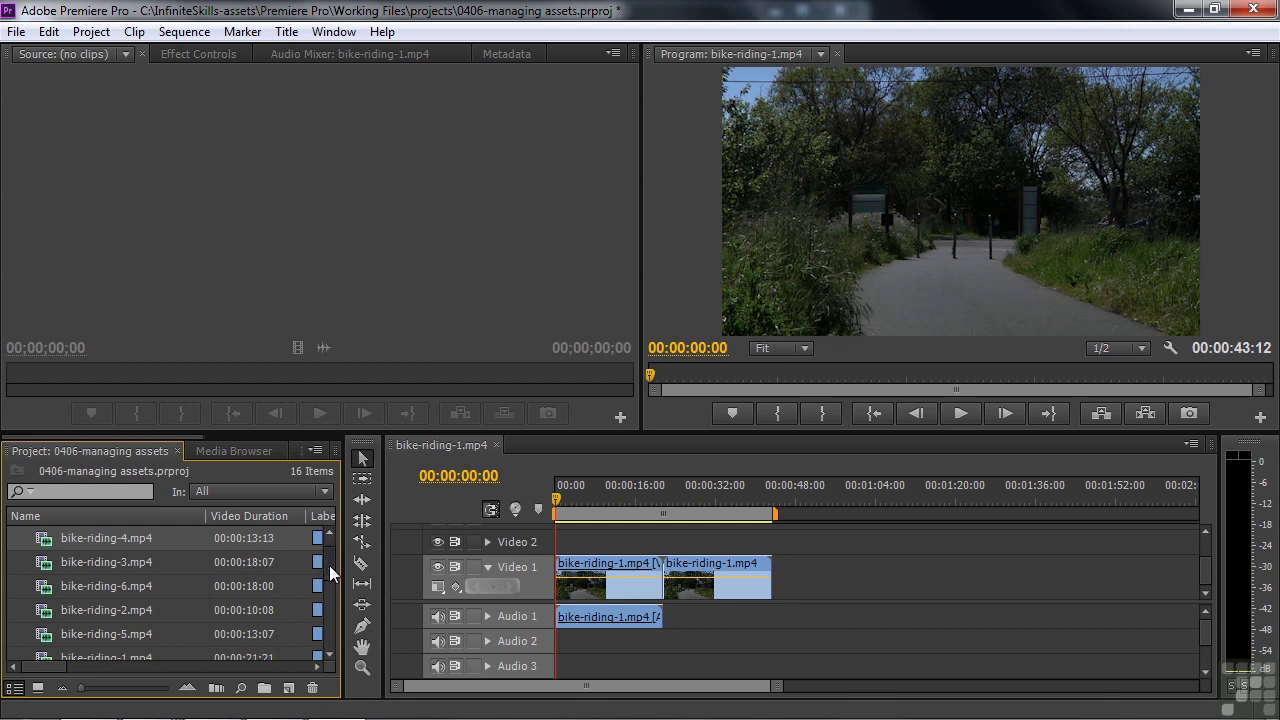
scroll(329, 574, down, 3)
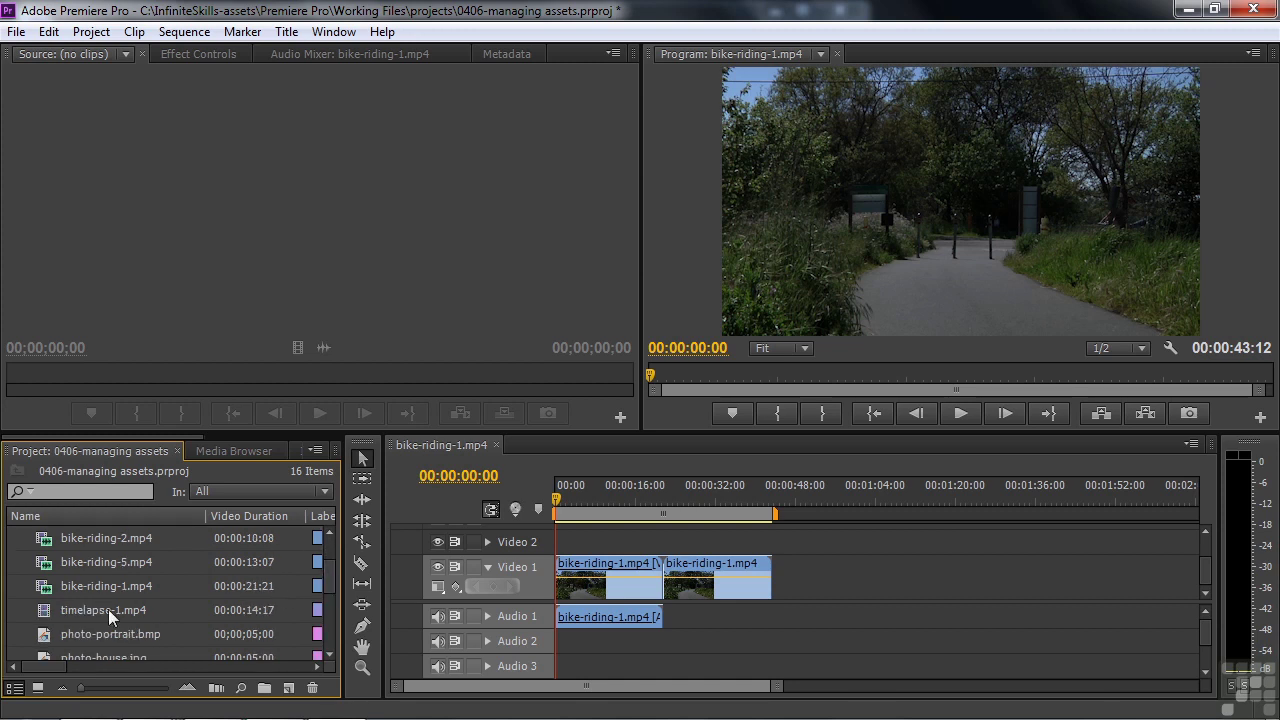
shift+click(53, 616)
mouse_move(327, 588)
mouse_down()
mouse_move(326, 638)
mouse_move(338, 587)
mouse_move(304, 579)
mouse_up()
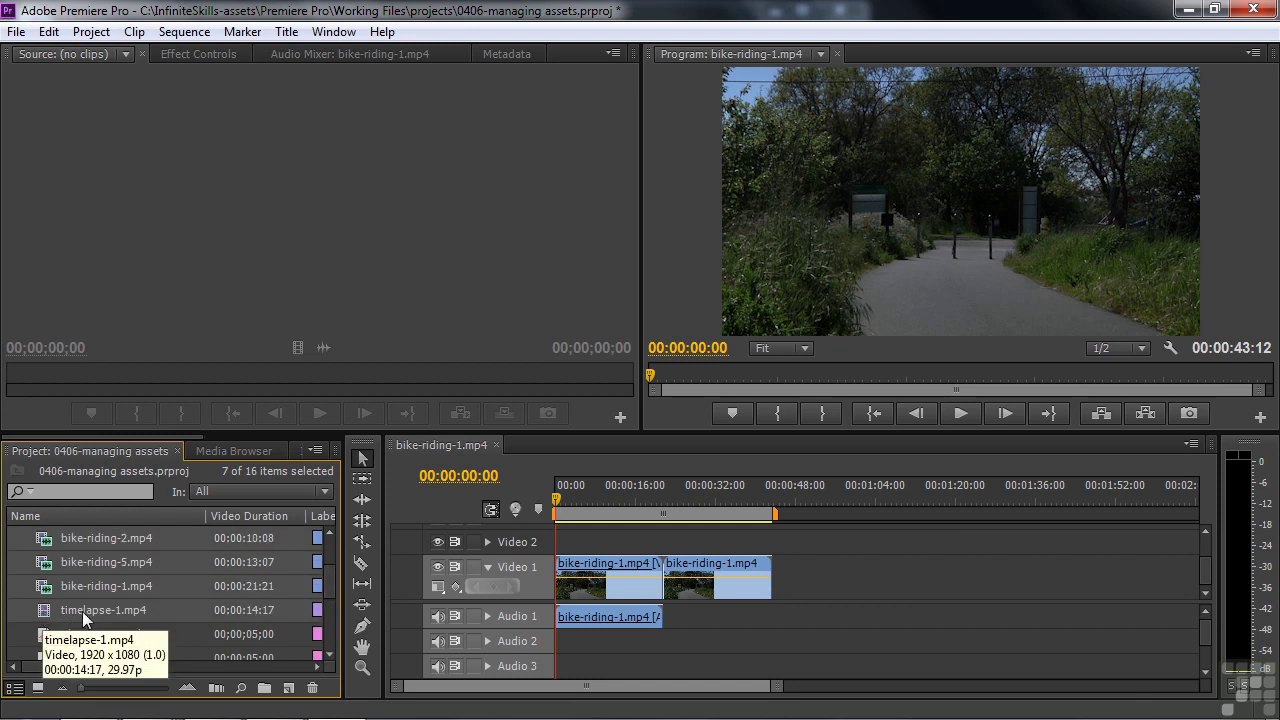
scroll(82, 613, down, 4)
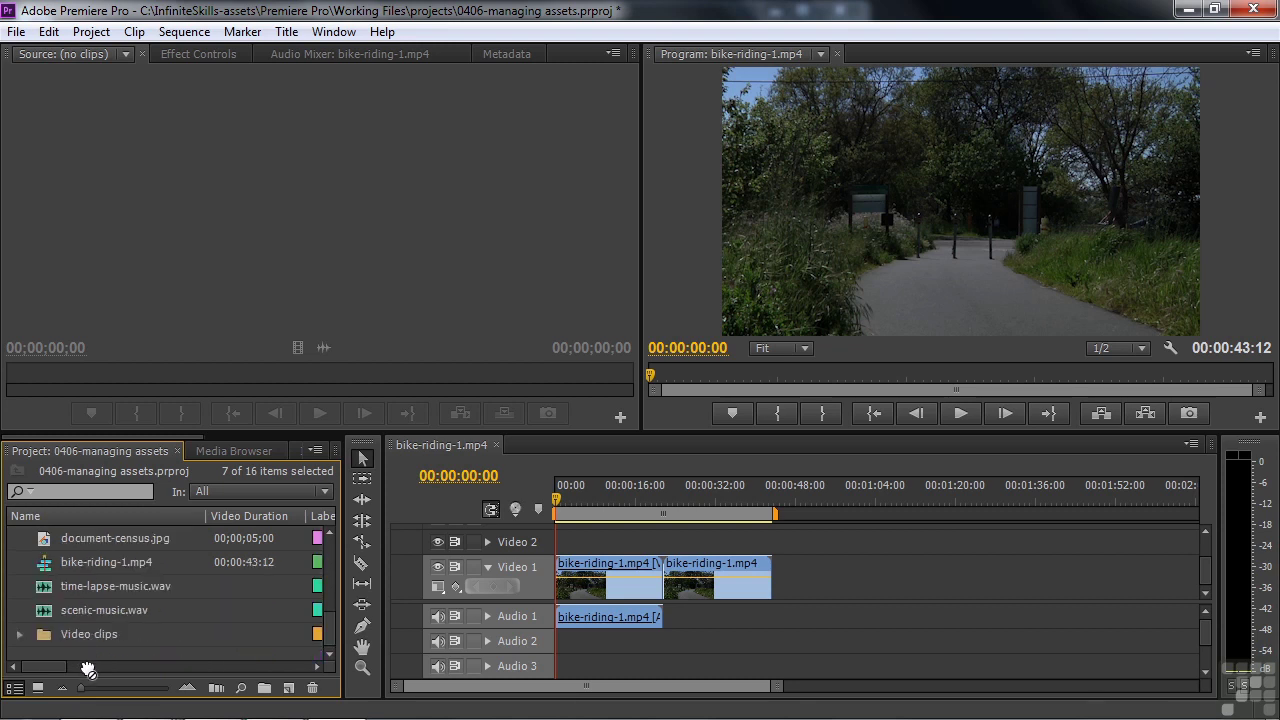
drag(88, 670, 84, 640)
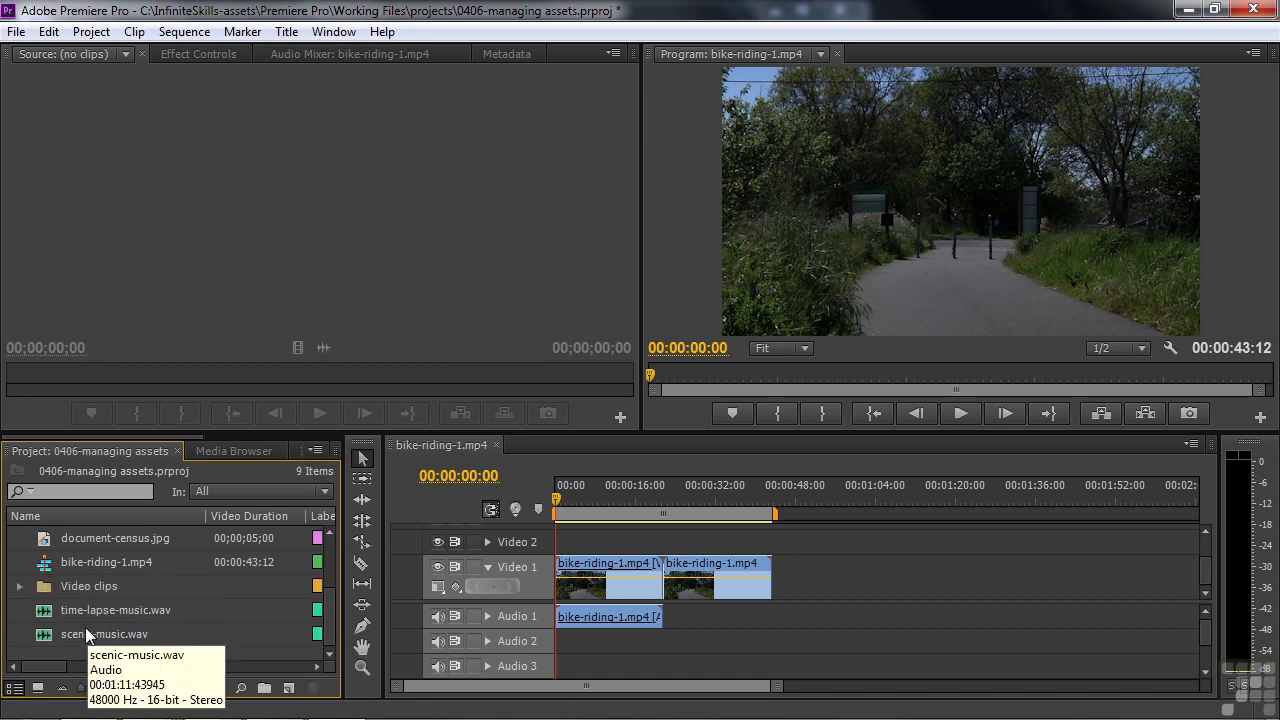
mouse_move(330, 610)
mouse_down()
mouse_move(332, 525)
mouse_move(327, 630)
mouse_up()
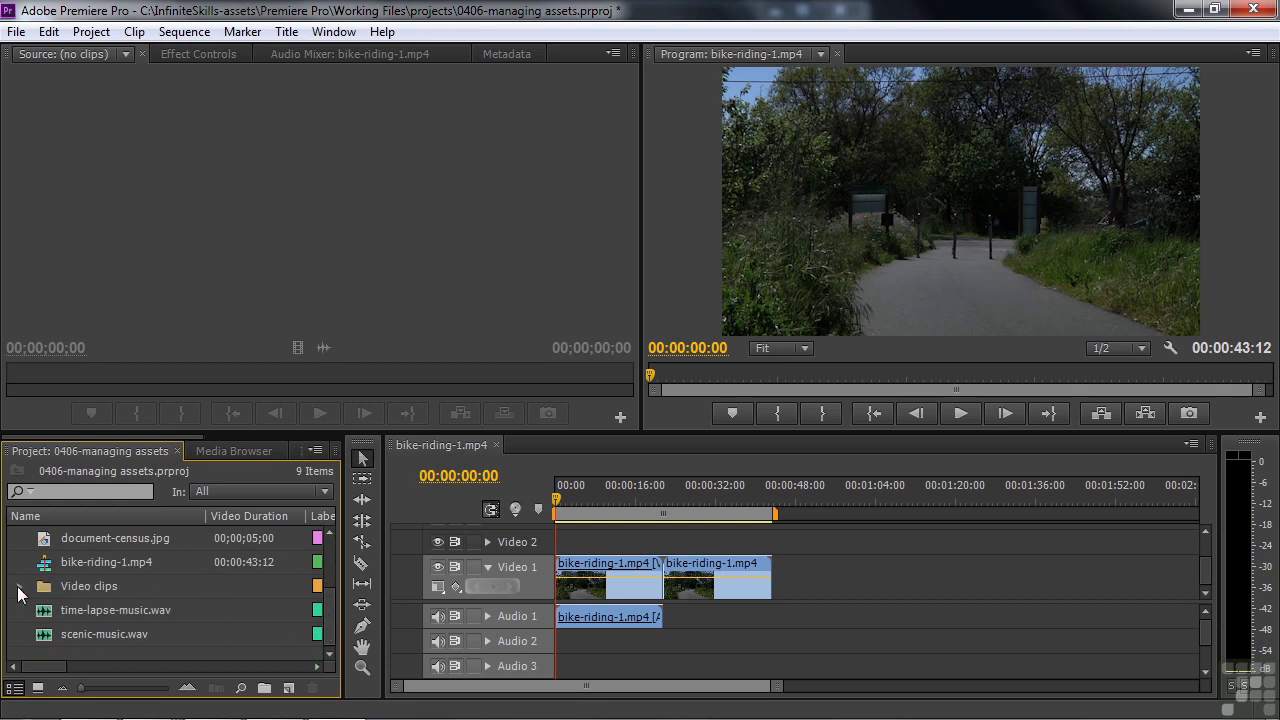
click(18, 593)
mouse_move(330, 600)
mouse_down()
mouse_move(328, 636)
mouse_move(330, 586)
mouse_up()
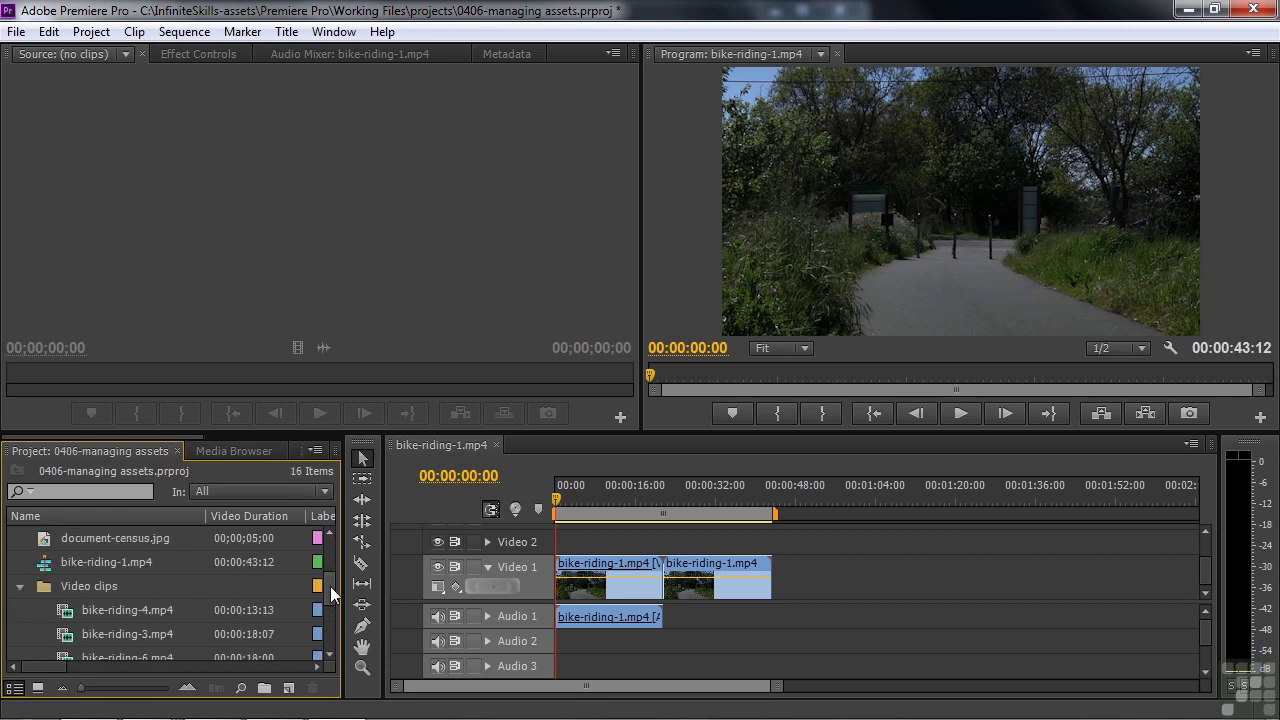
Step: Create a new audio bin typed as 'Audio files' and move both music files into it
click(21, 587)
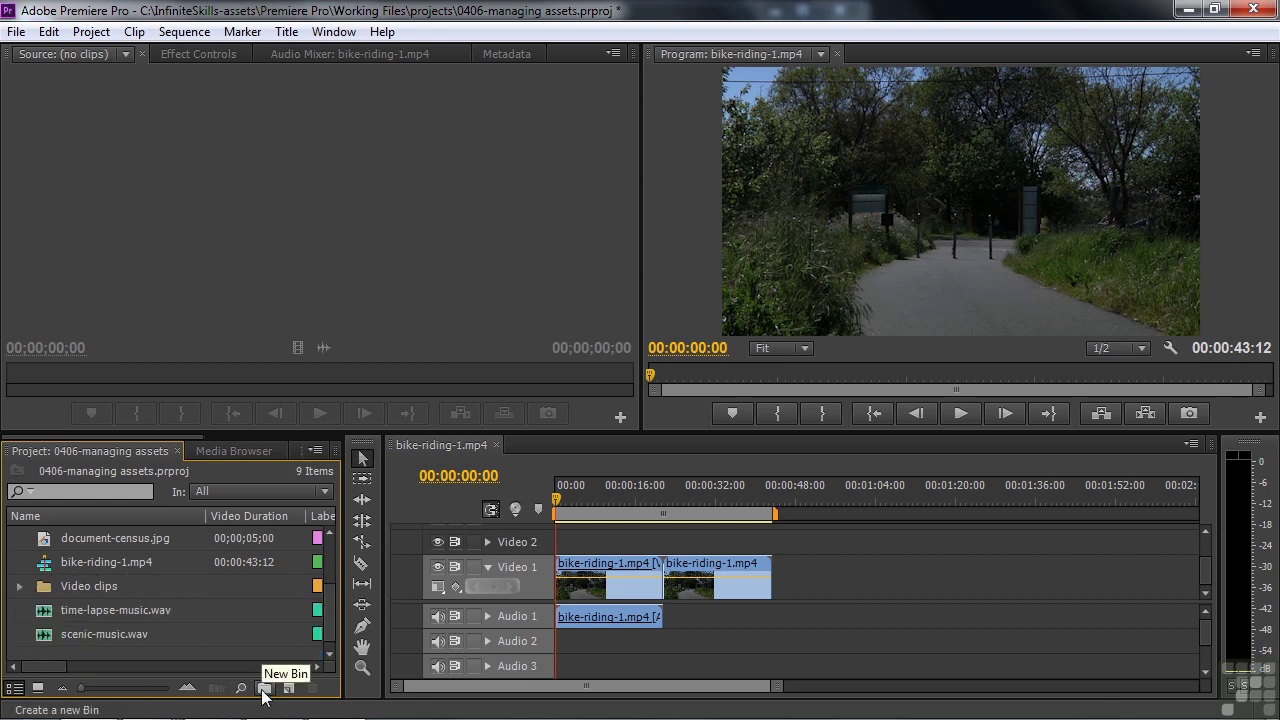
click(264, 688)
text(Audio files)
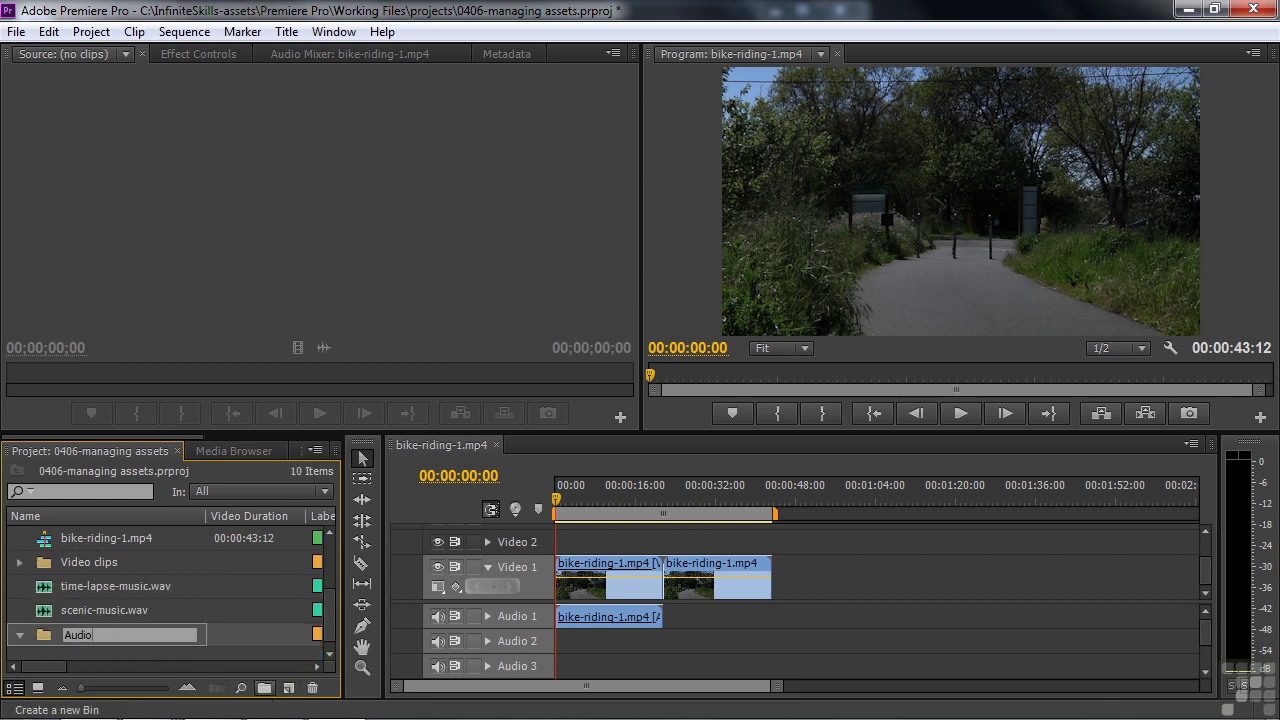
key(Return)
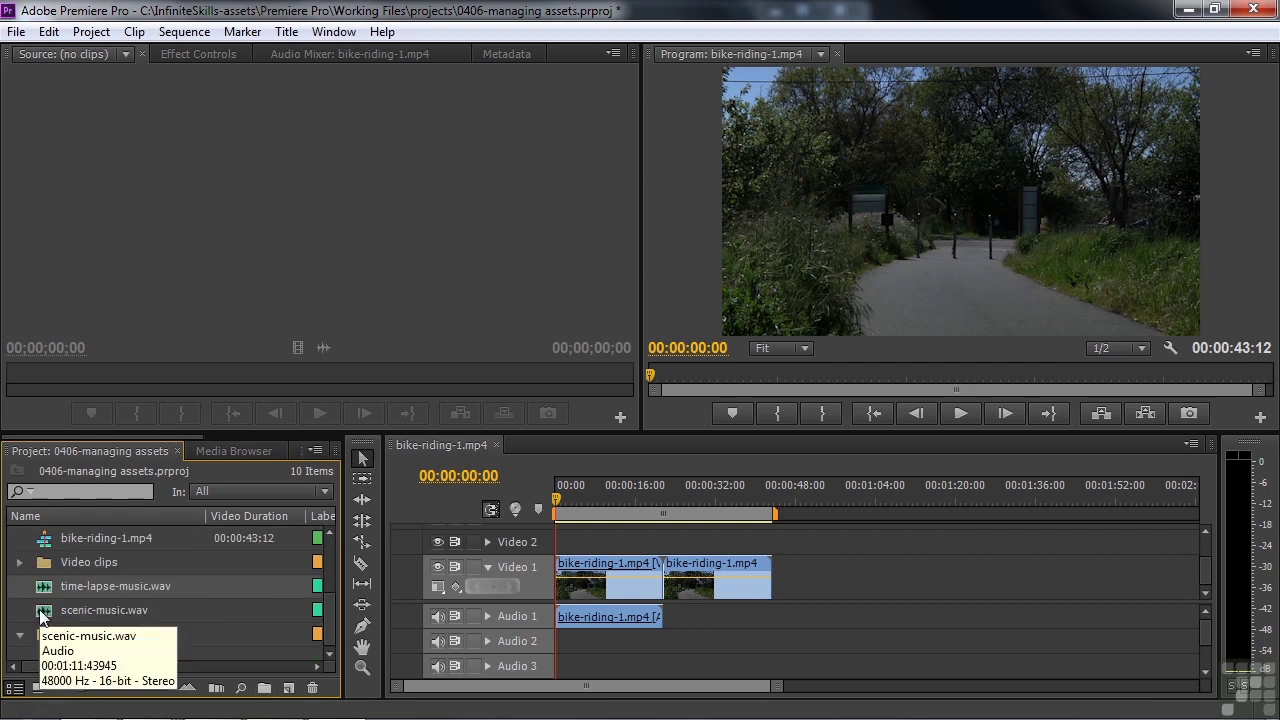
shift+click(44, 612)
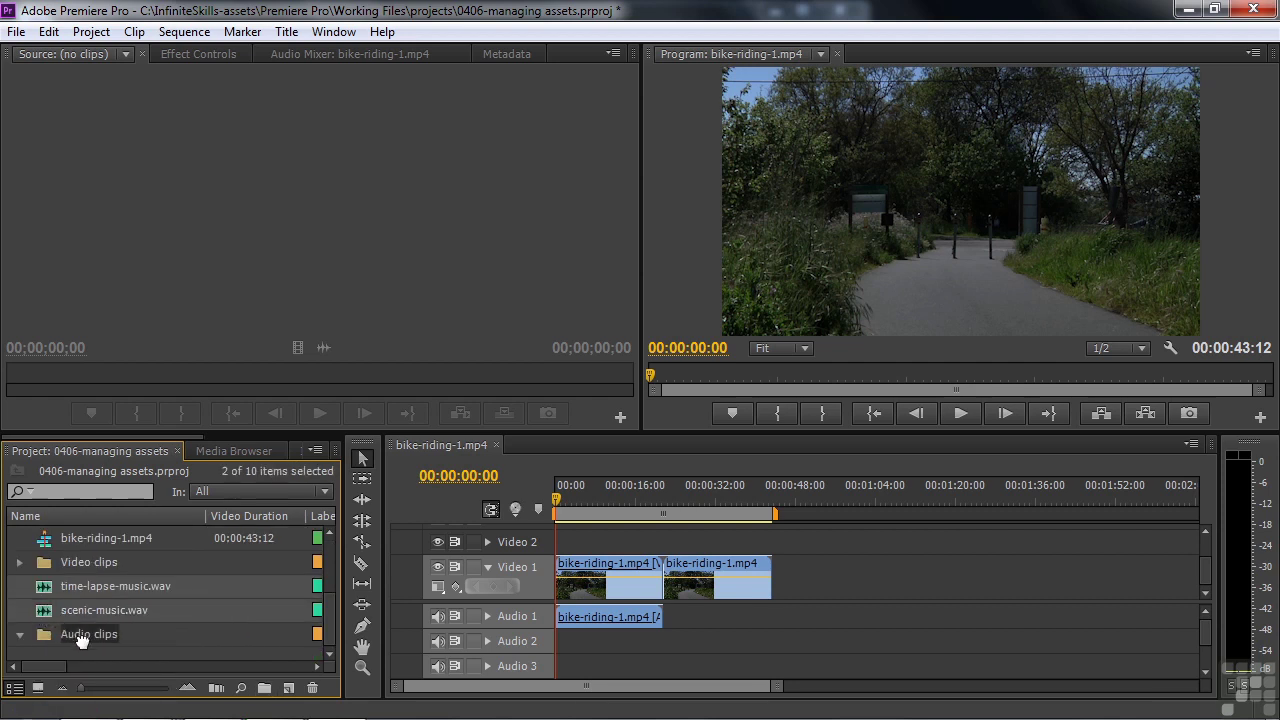
drag(83, 641, 83, 642)
click(19, 584)
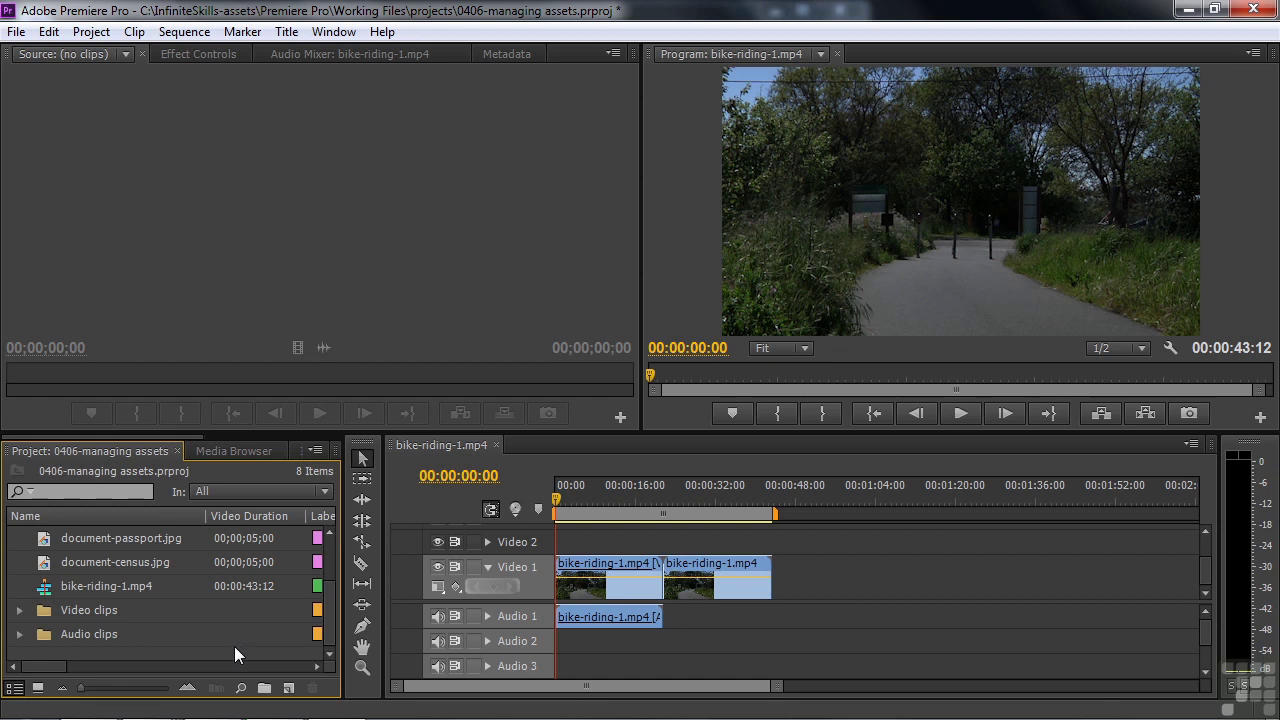
Step: Create an 'Image files' bin and move the five image files into it
click(265, 688)
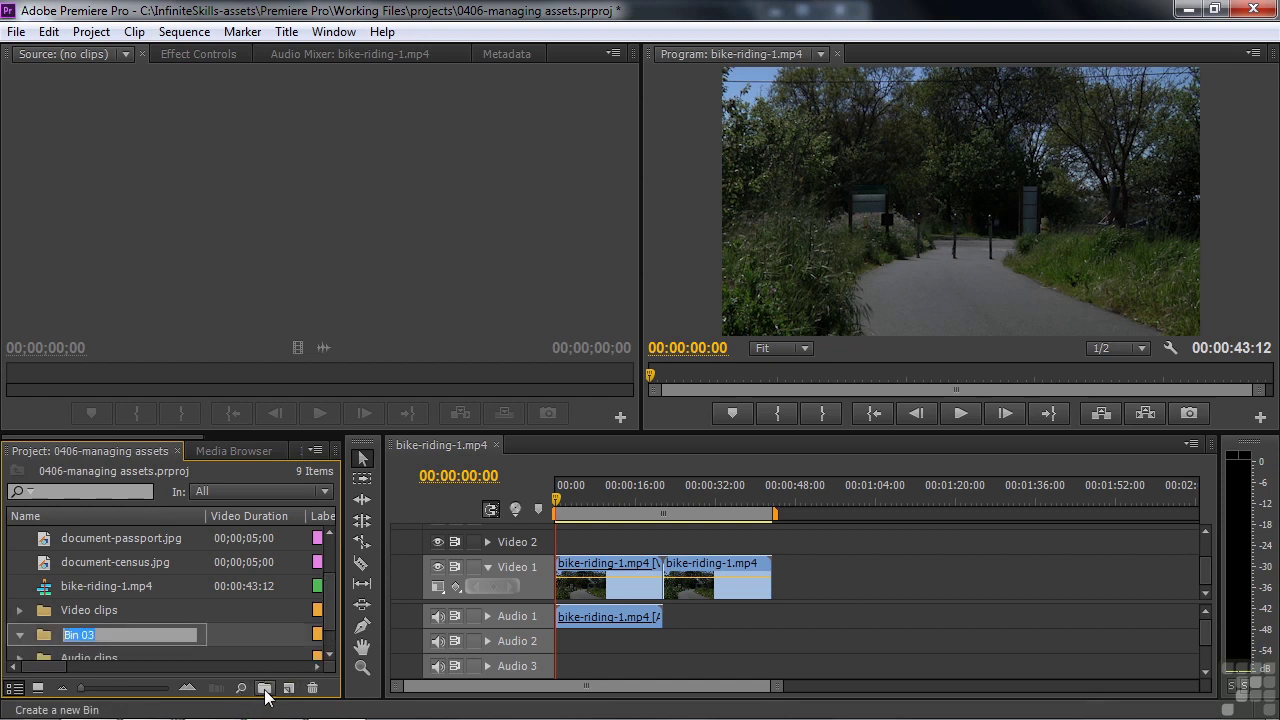
text(Image files)
key(Return)
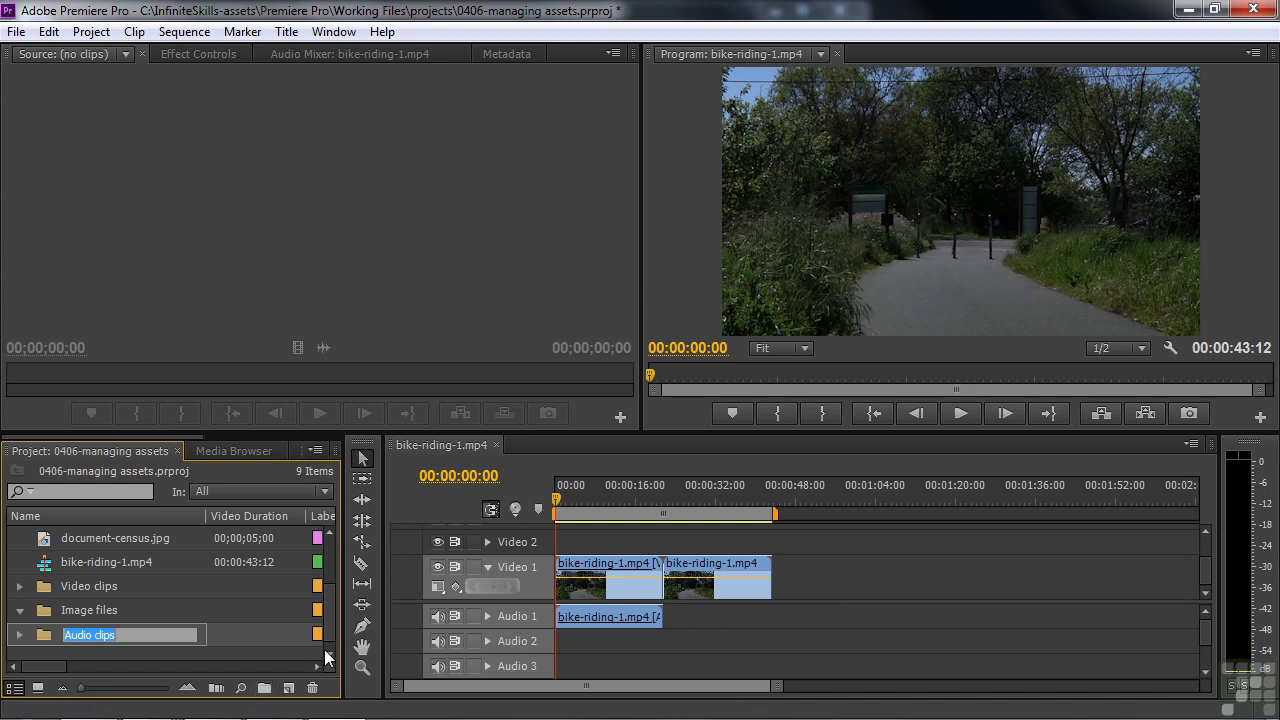
drag(330, 619, 336, 548)
click(69, 542)
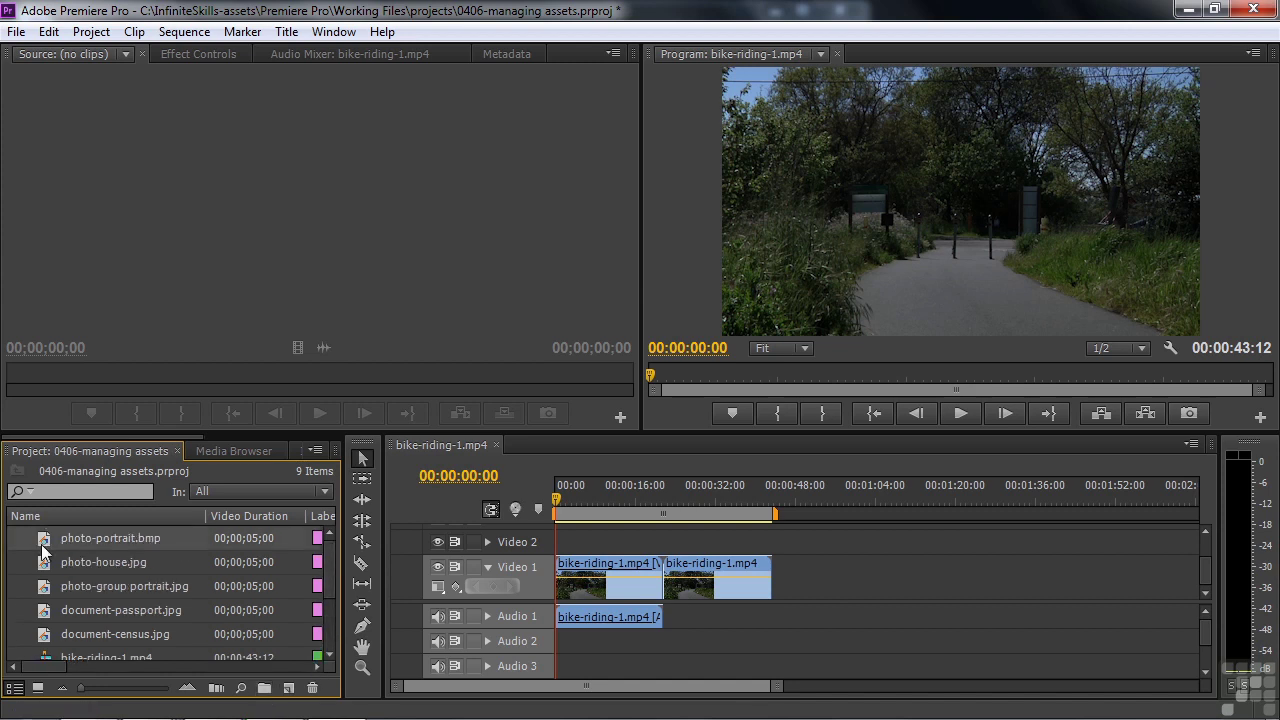
drag(331, 572, 330, 620)
shift+click(52, 563)
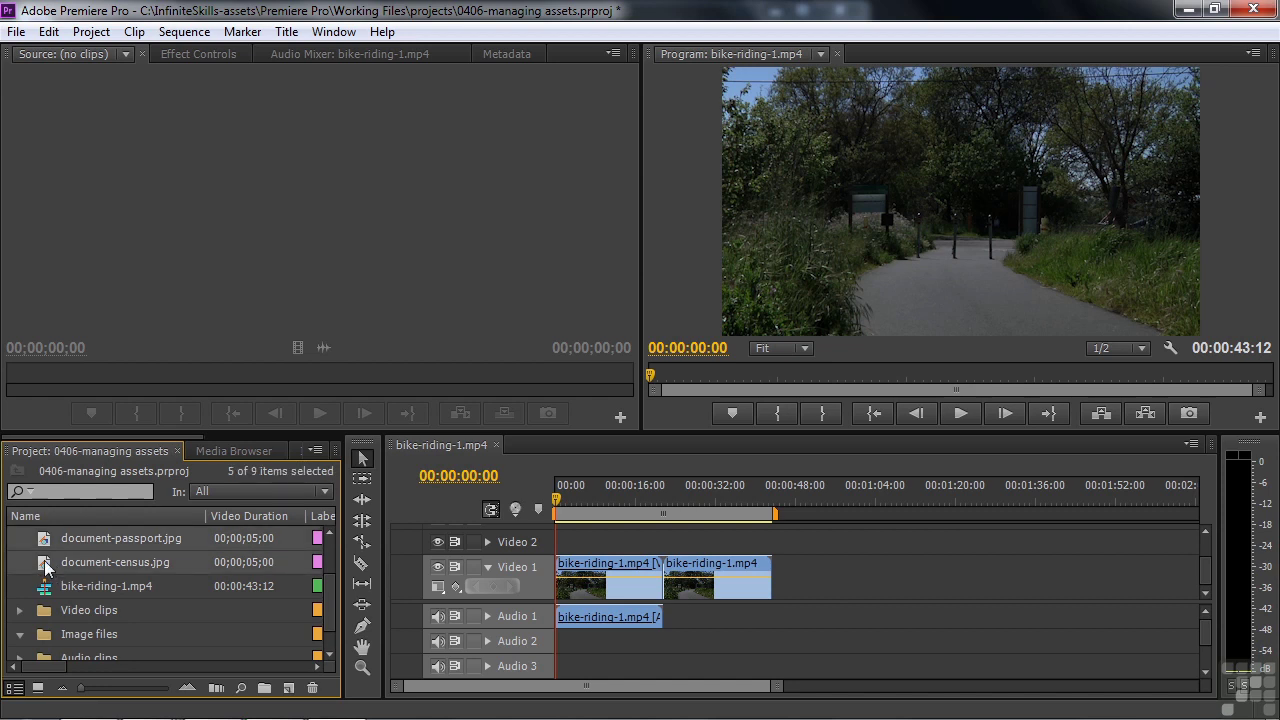
mouse_move(96, 610)
mouse_down()
mouse_move(88, 632)
mouse_move(93, 620)
mouse_up()
drag(330, 608, 339, 554)
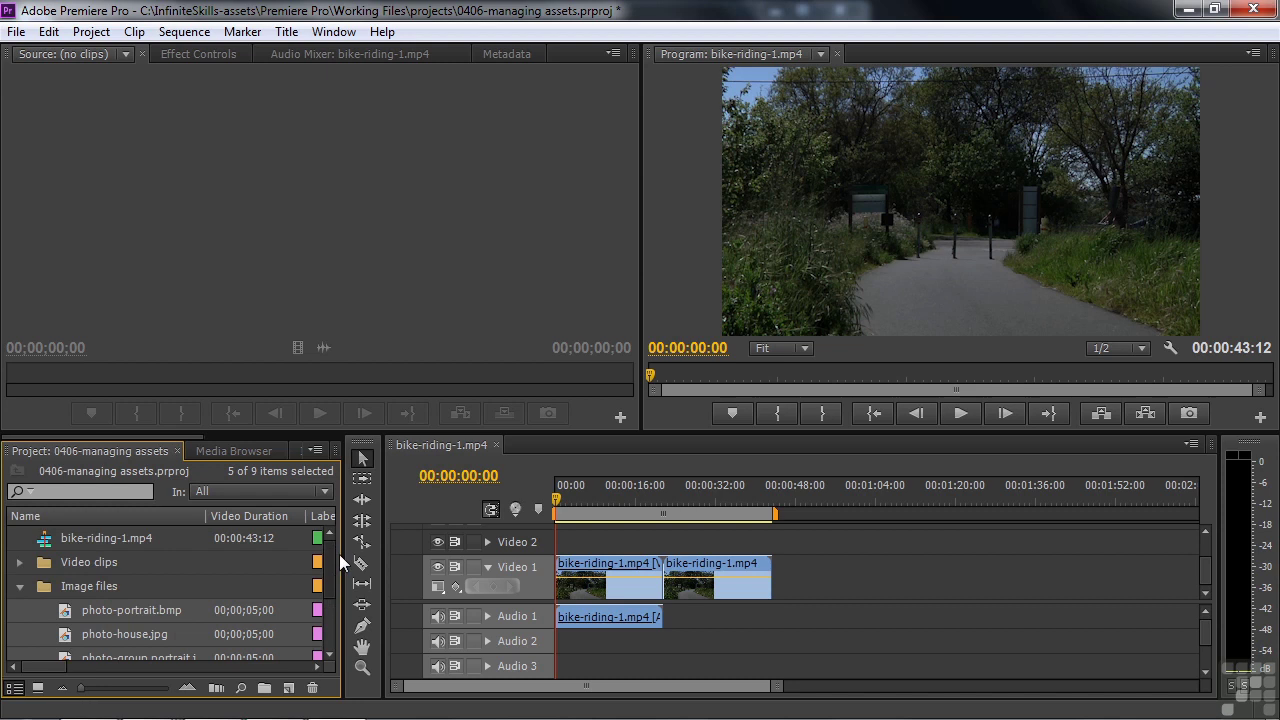
click(20, 587)
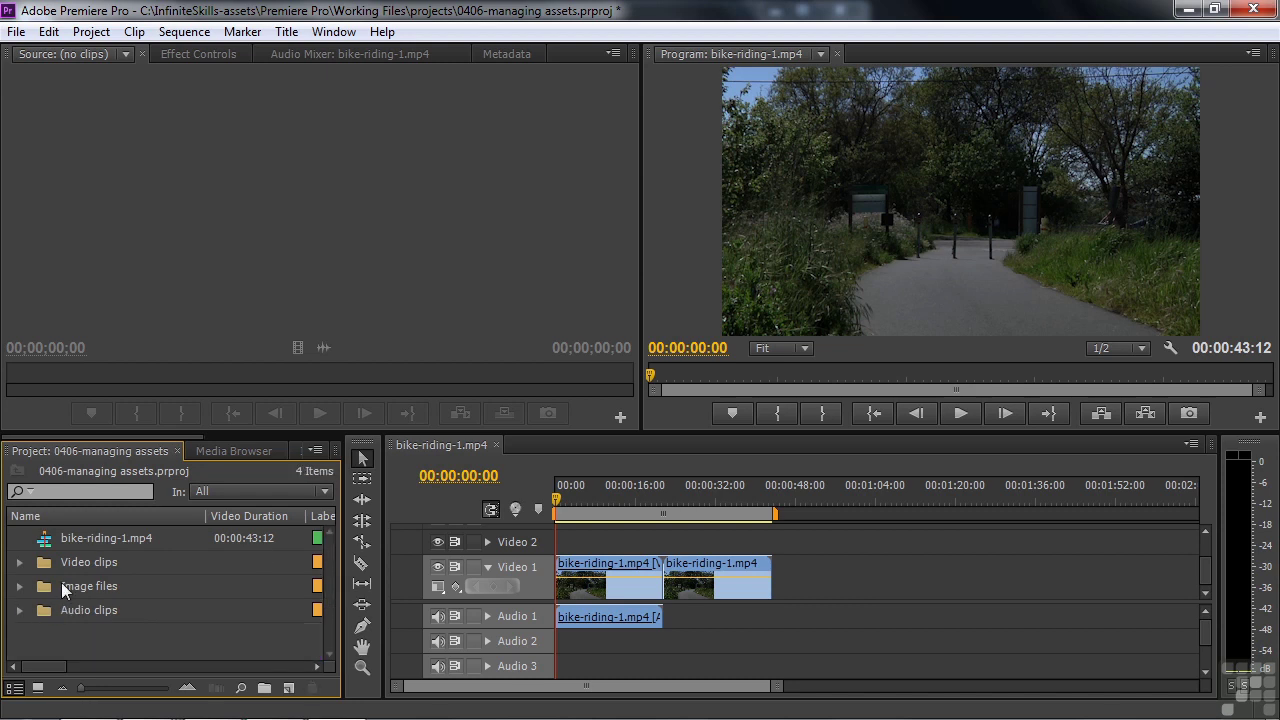
click(61, 583)
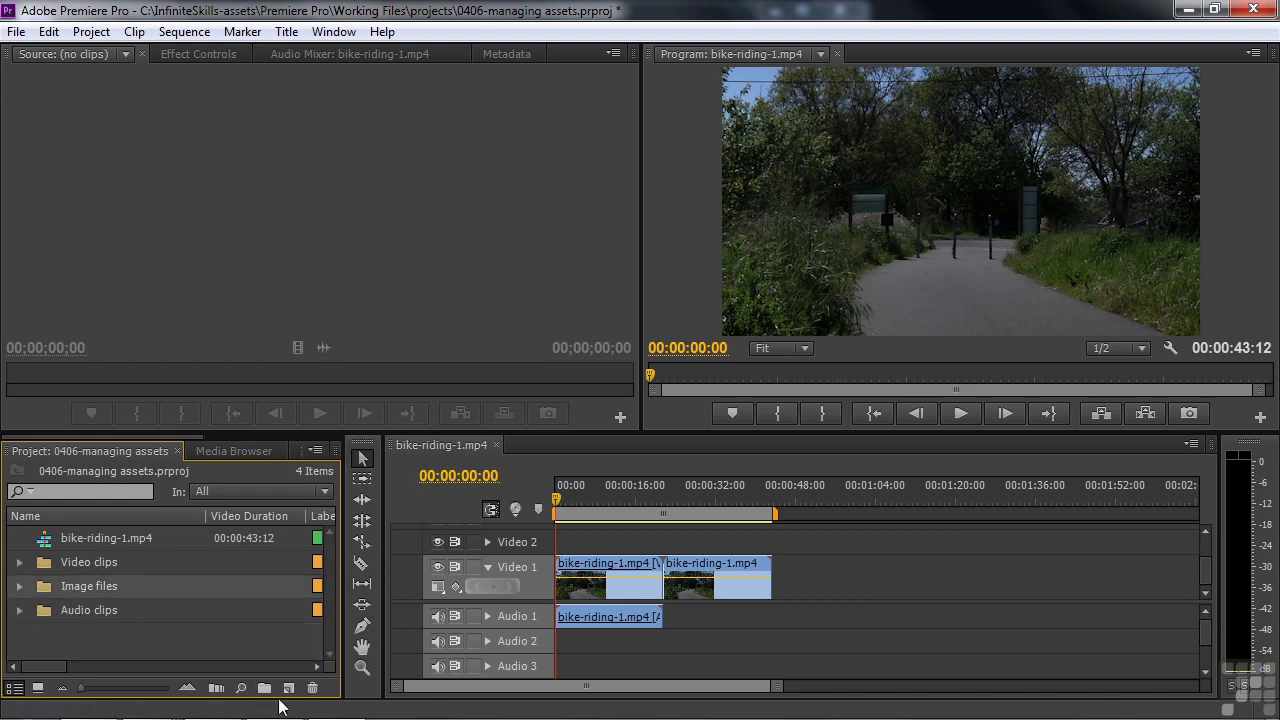
click(209, 671)
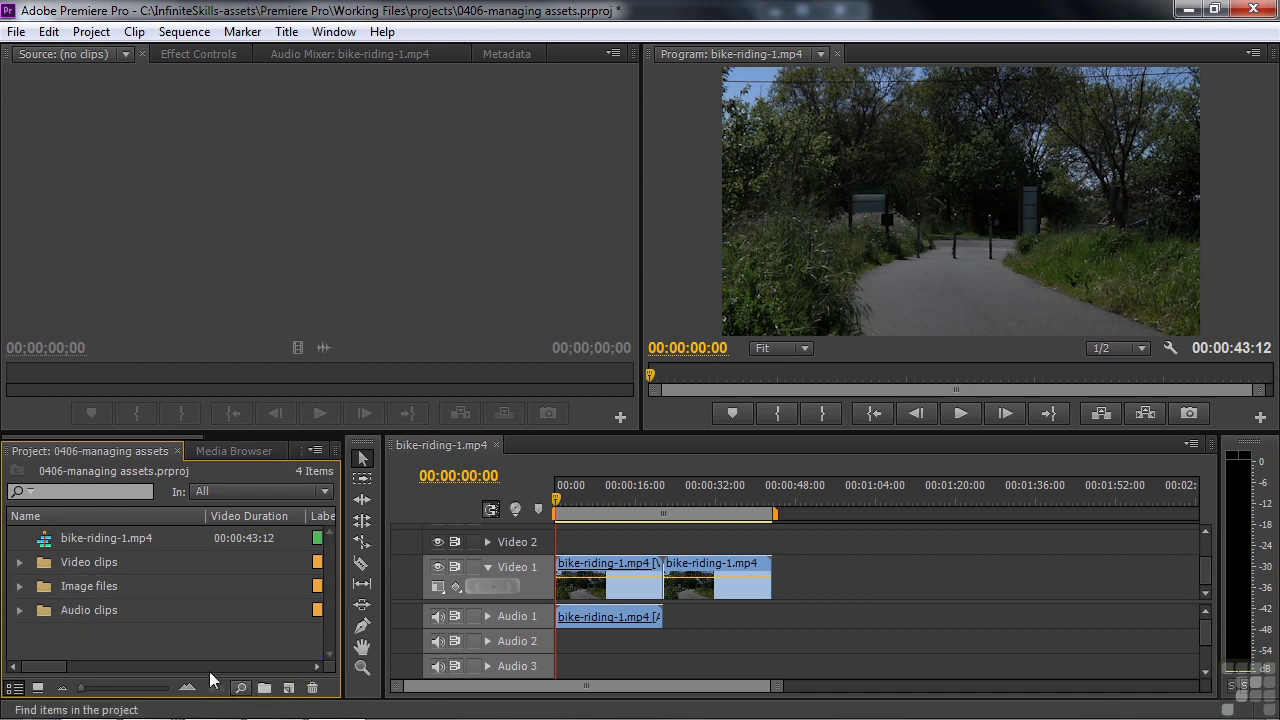
click(20, 586)
drag(331, 567, 331, 614)
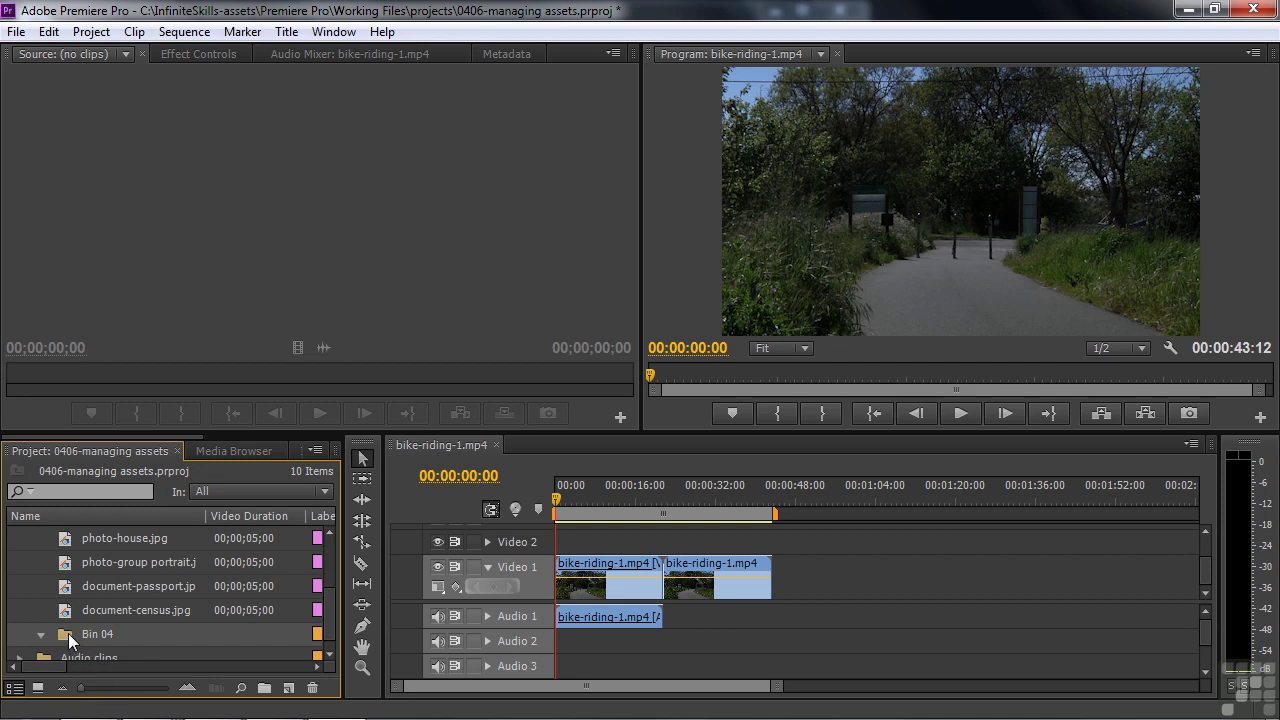
key(Delete)
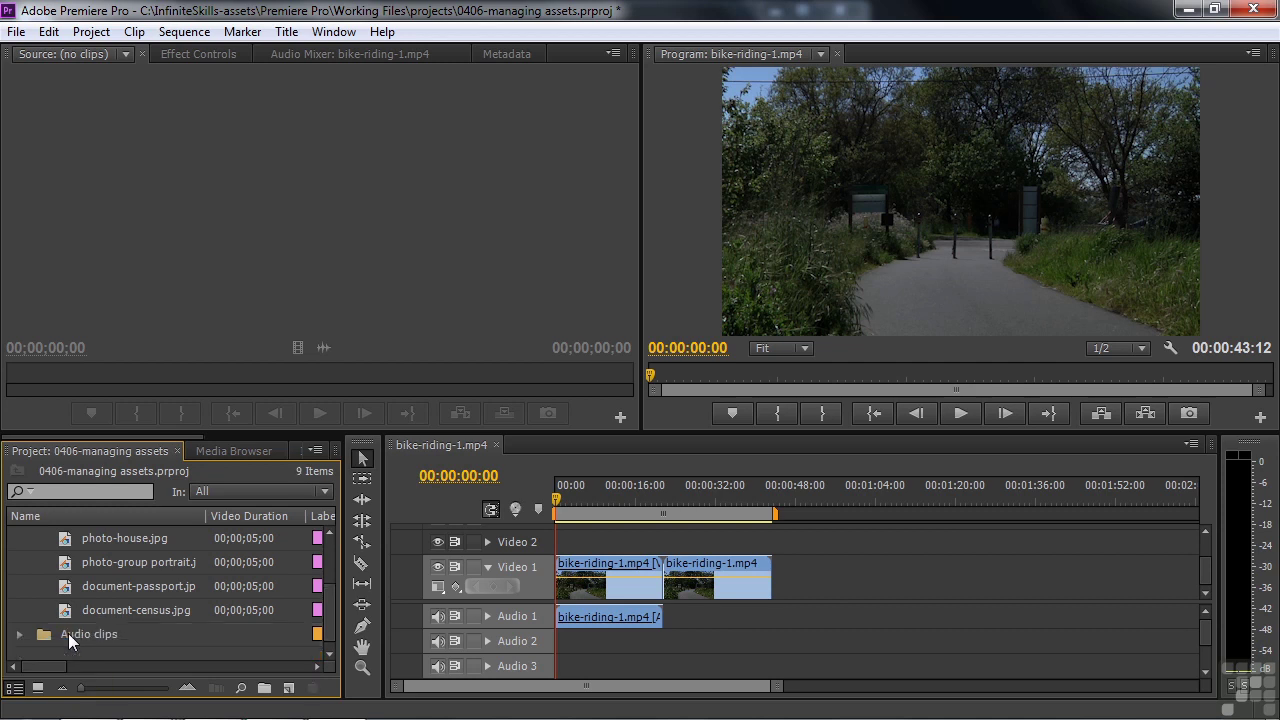
drag(331, 619, 332, 556)
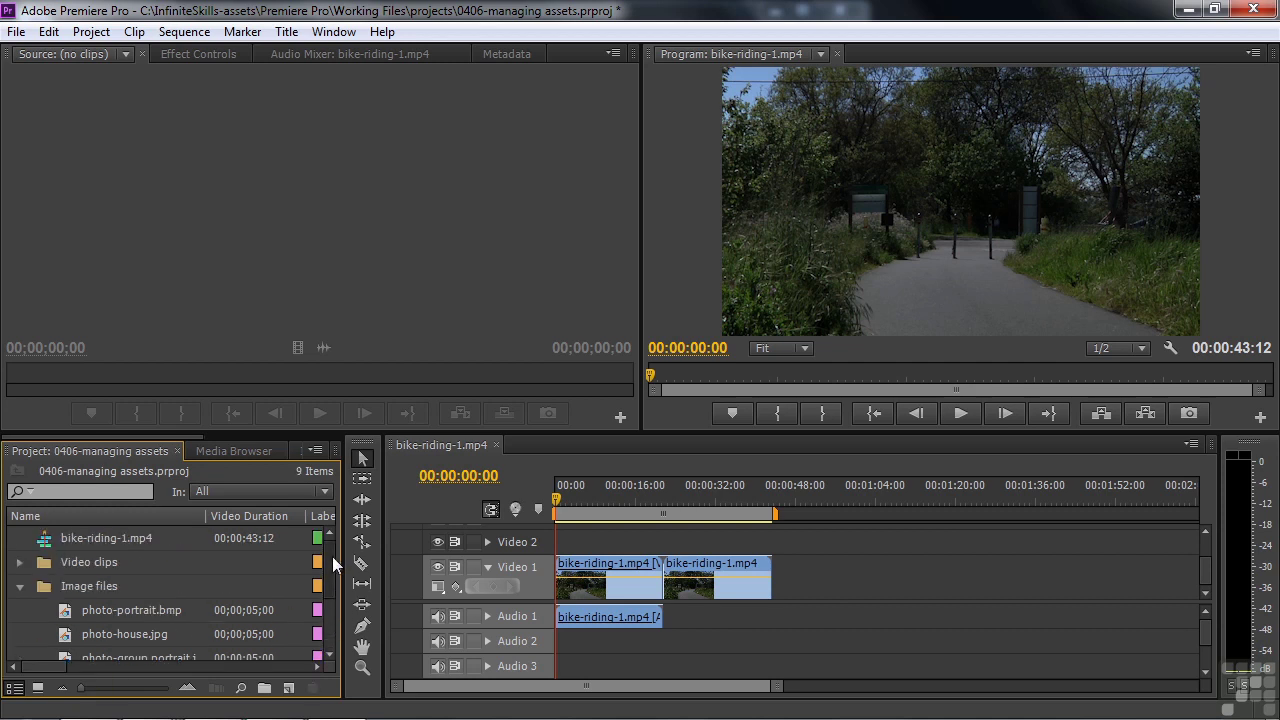
click(18, 587)
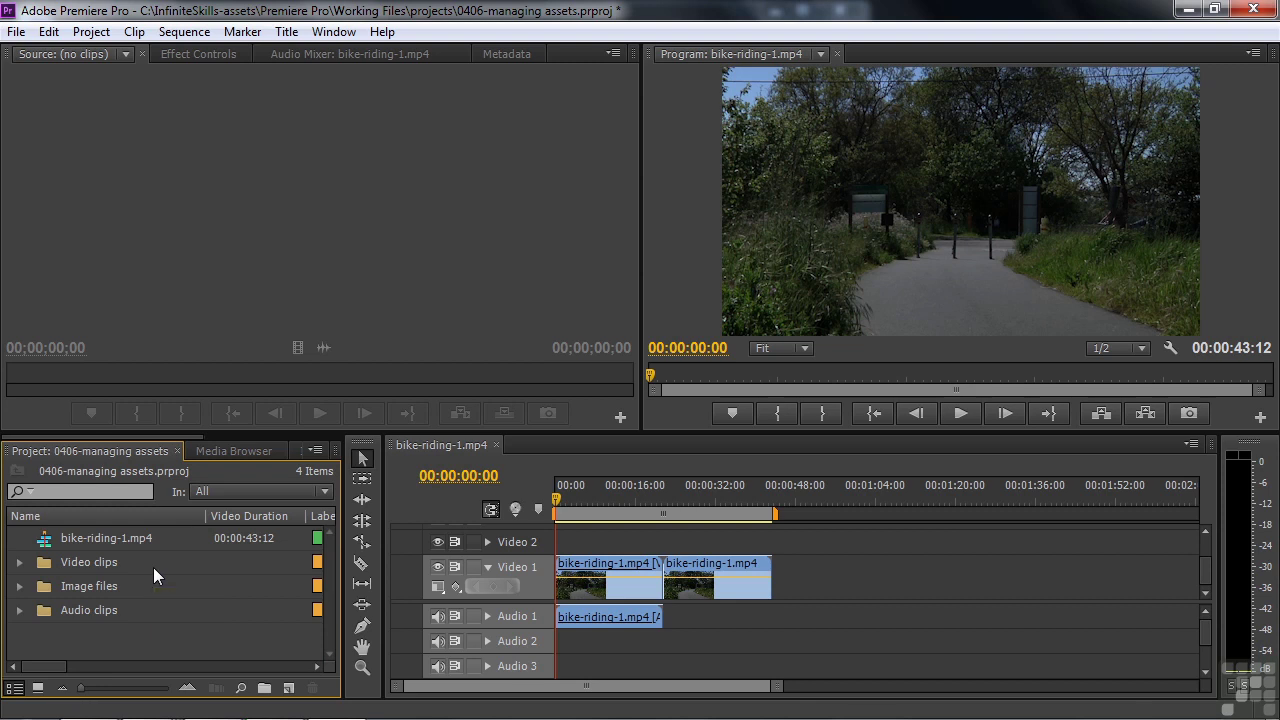
double_click(41, 560)
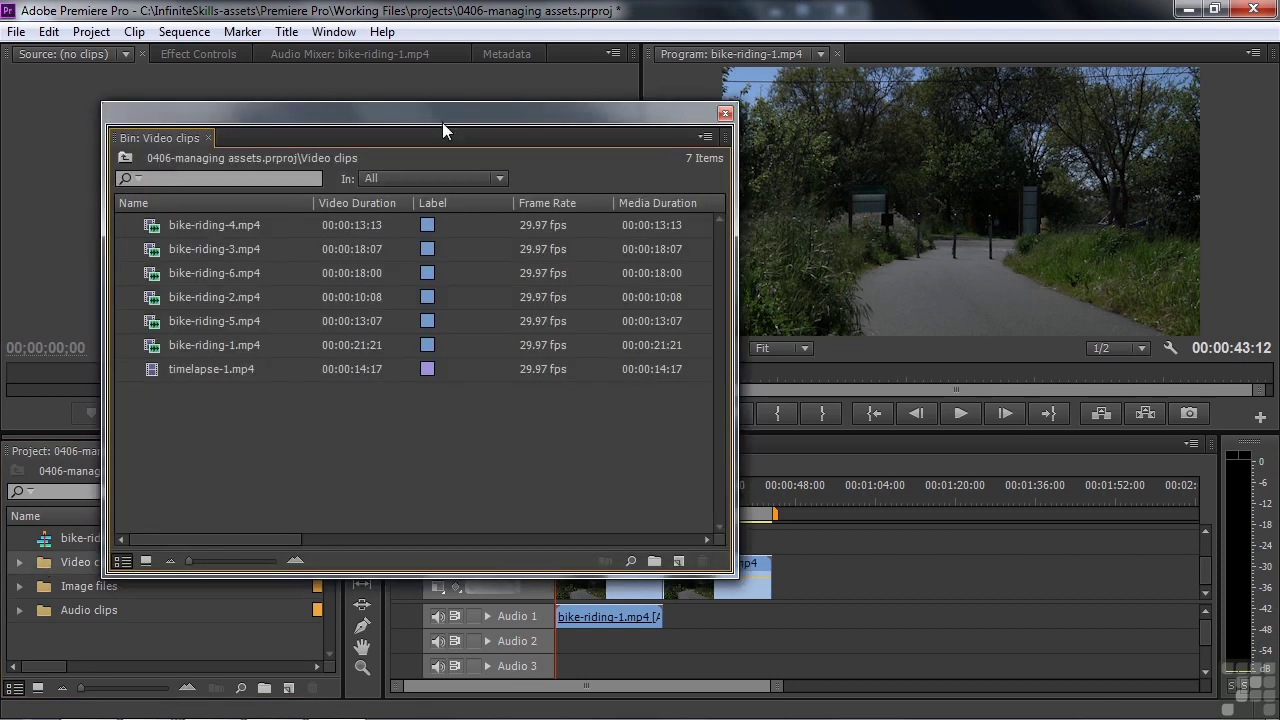
click(725, 114)
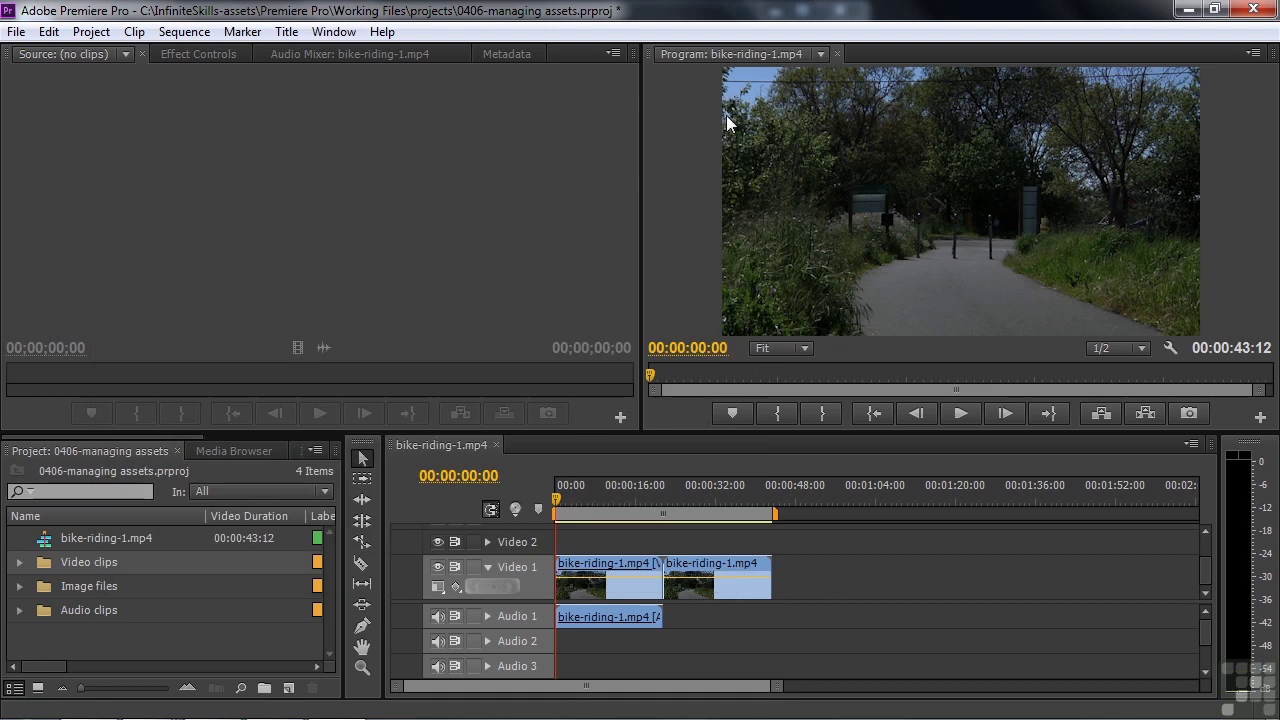
click(47, 34)
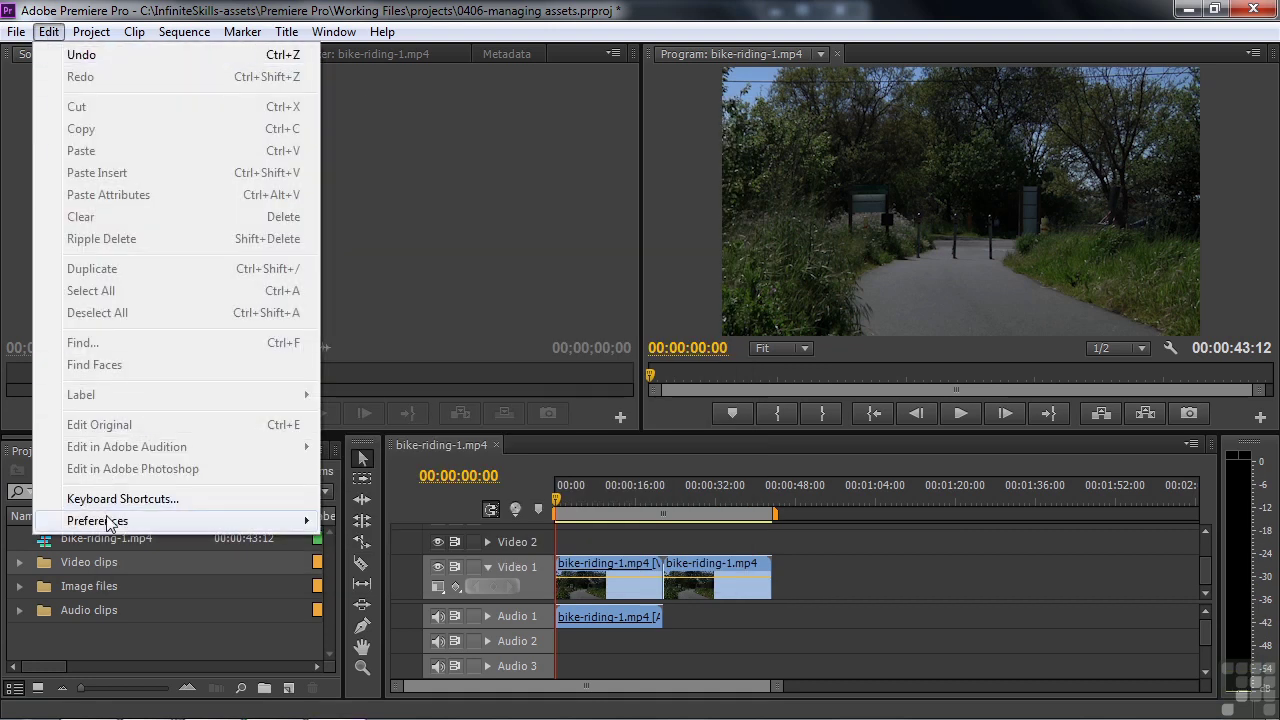
mouse_move(110, 527)
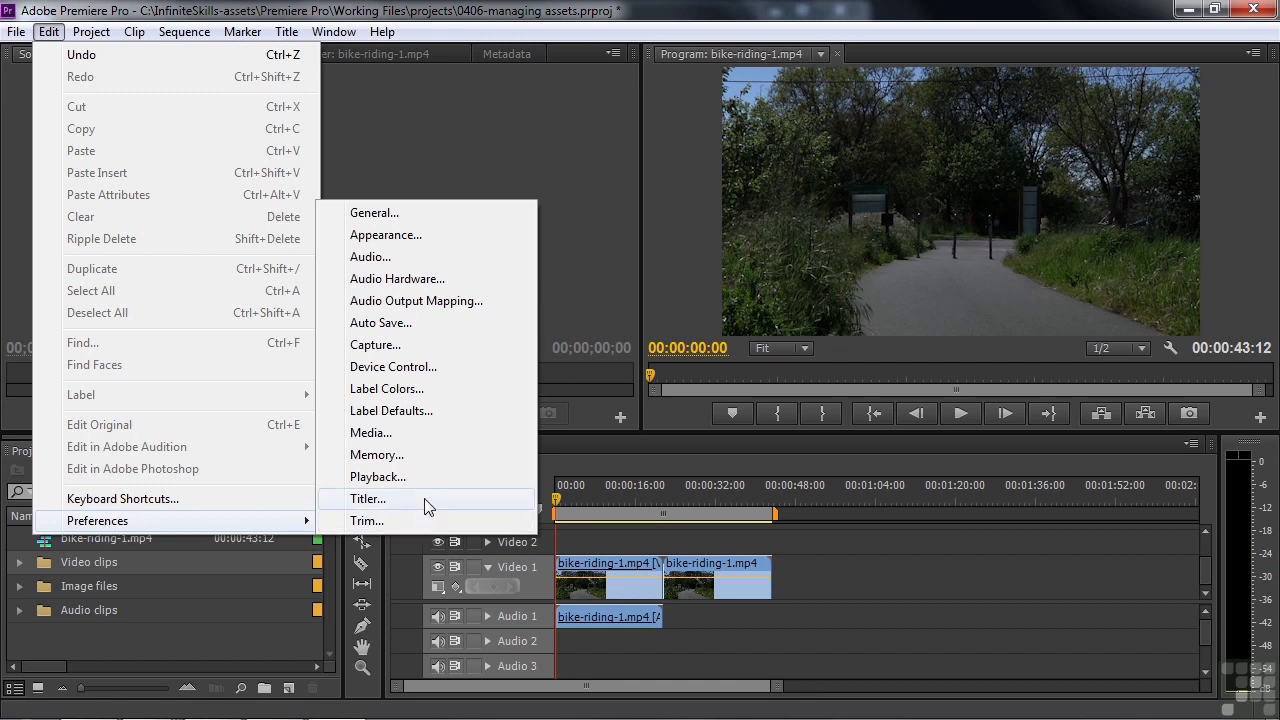
click(431, 214)
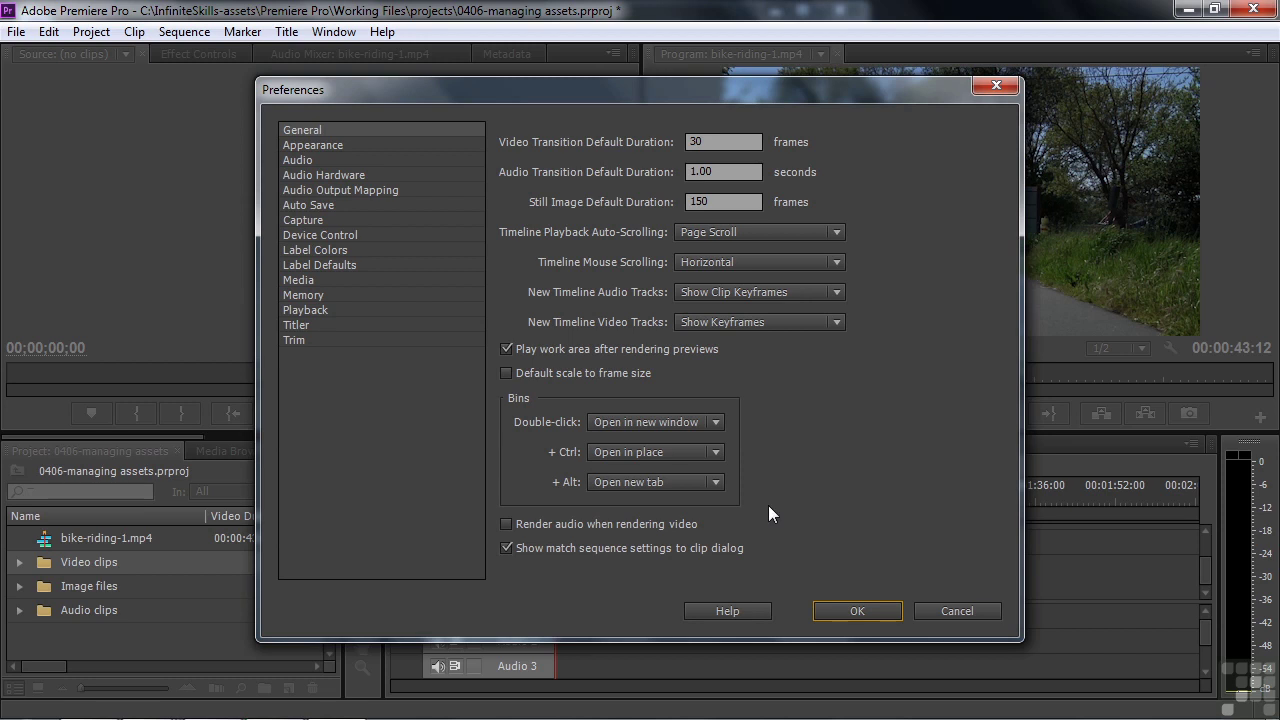
click(950, 613)
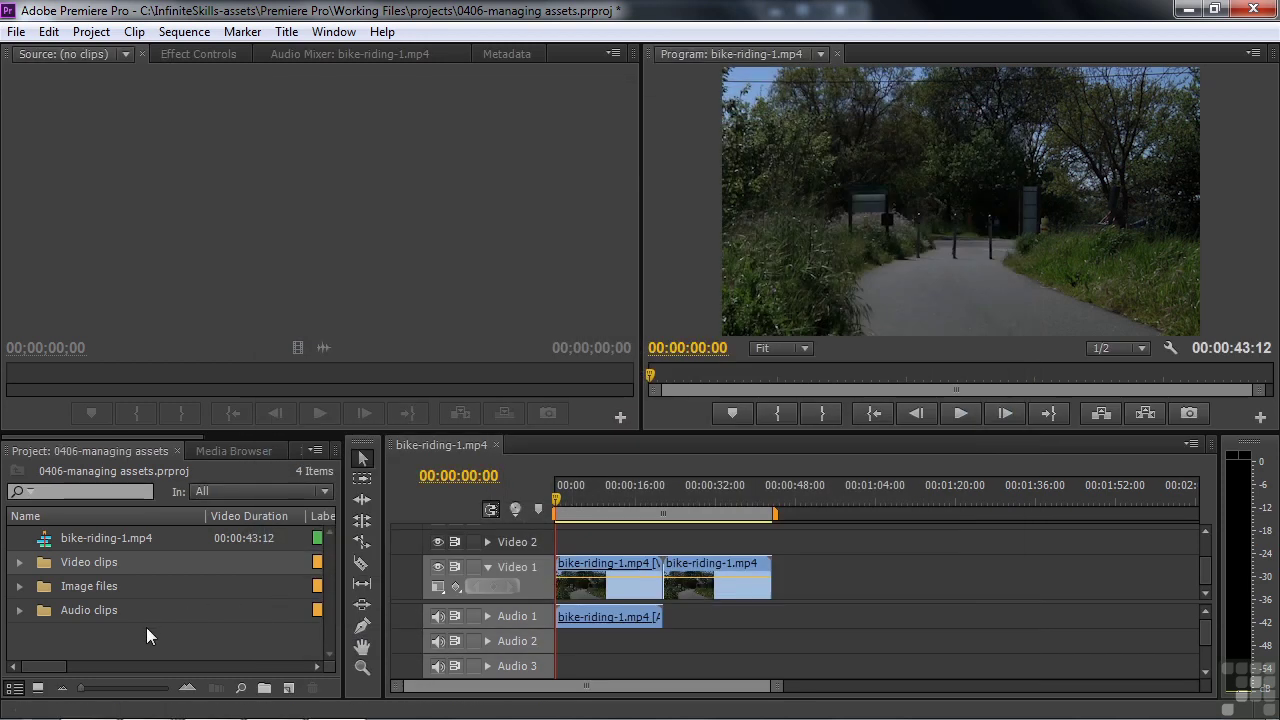
double_click(44, 562)
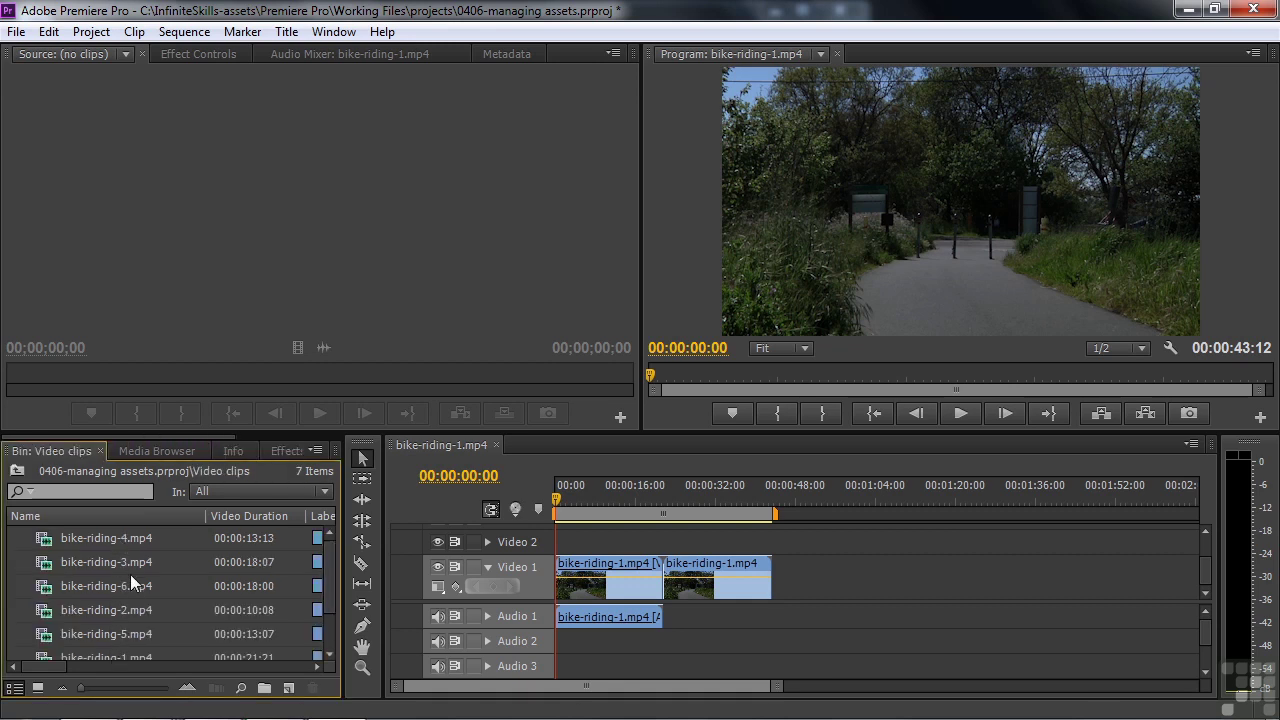
click(37, 688)
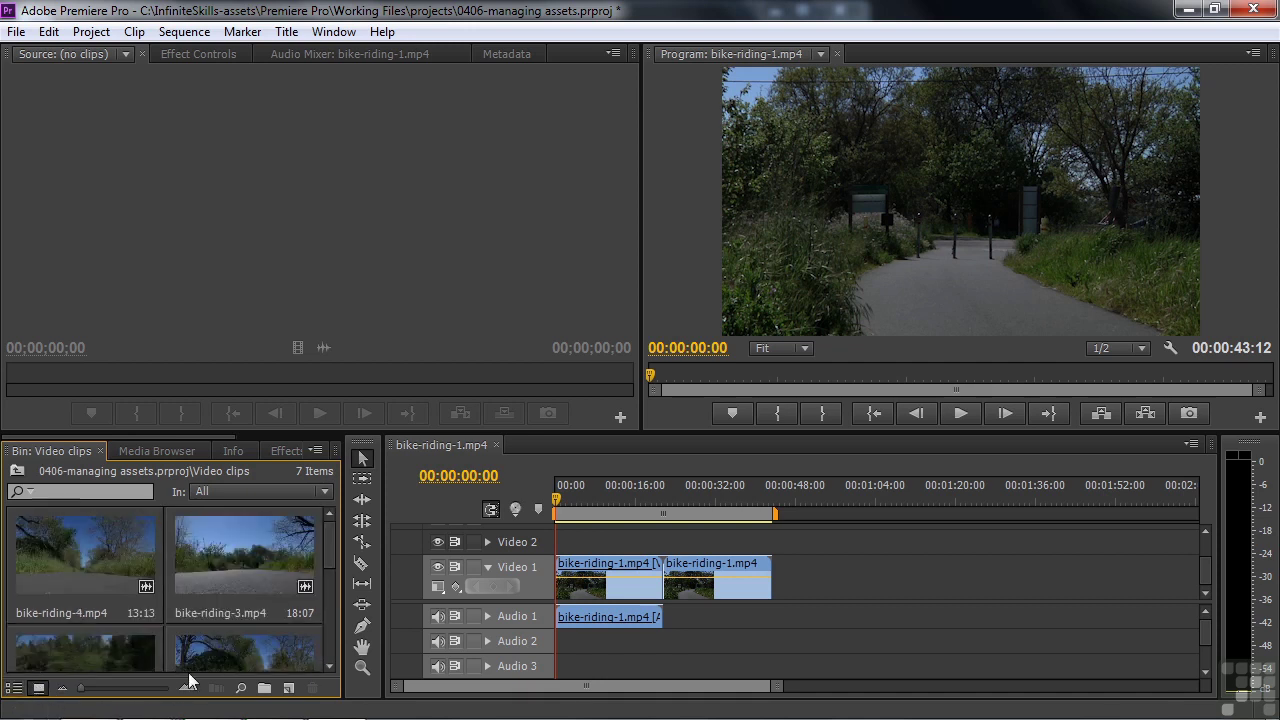
scroll(330, 560, down, 3)
drag(329, 578, 333, 533)
mouse_move(329, 532)
mouse_down()
mouse_move(328, 610)
mouse_move(335, 527)
mouse_up()
click(16, 472)
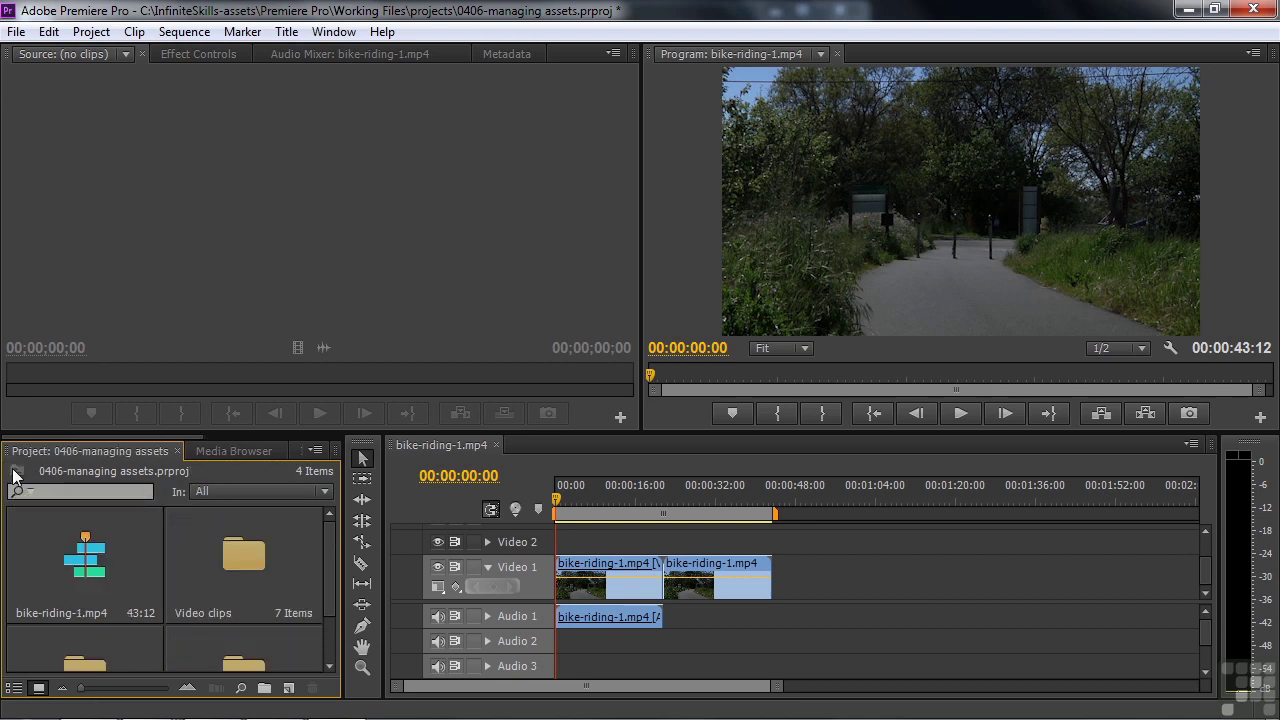
click(15, 688)
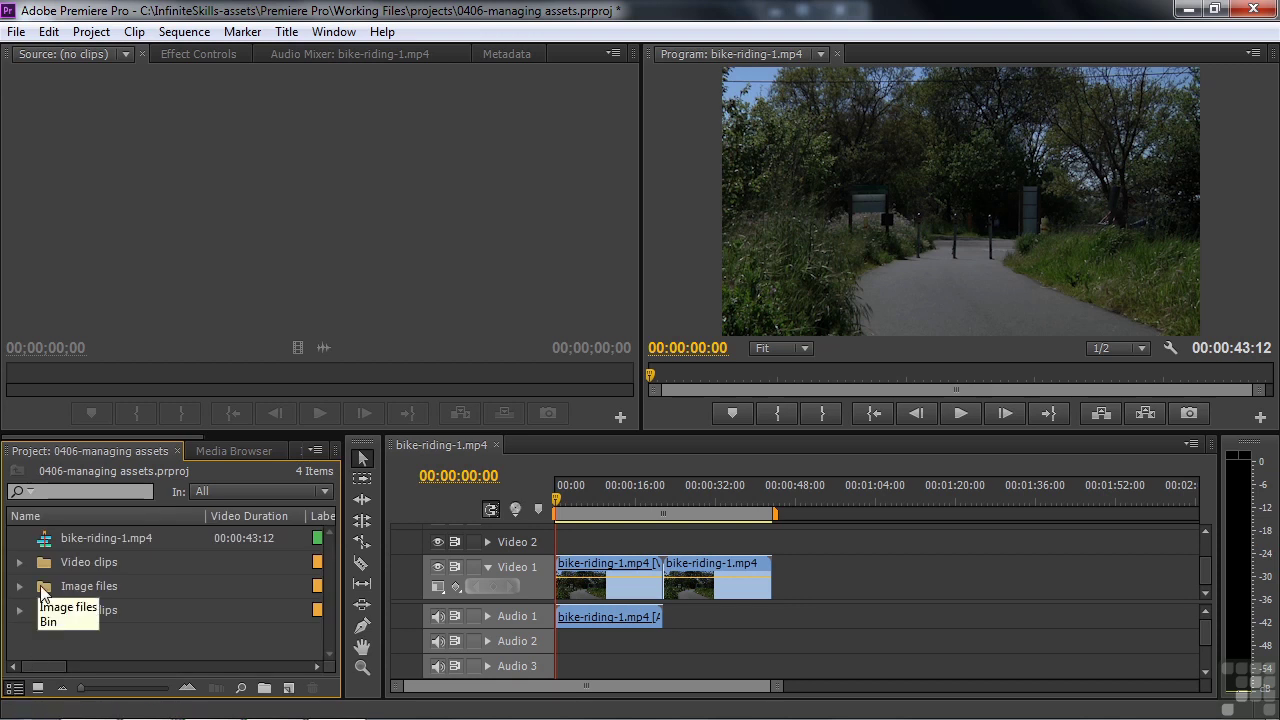
Step: Open the Image files bin within the project panel, briefly viewing its five images as thumbnails
double_click(43, 591)
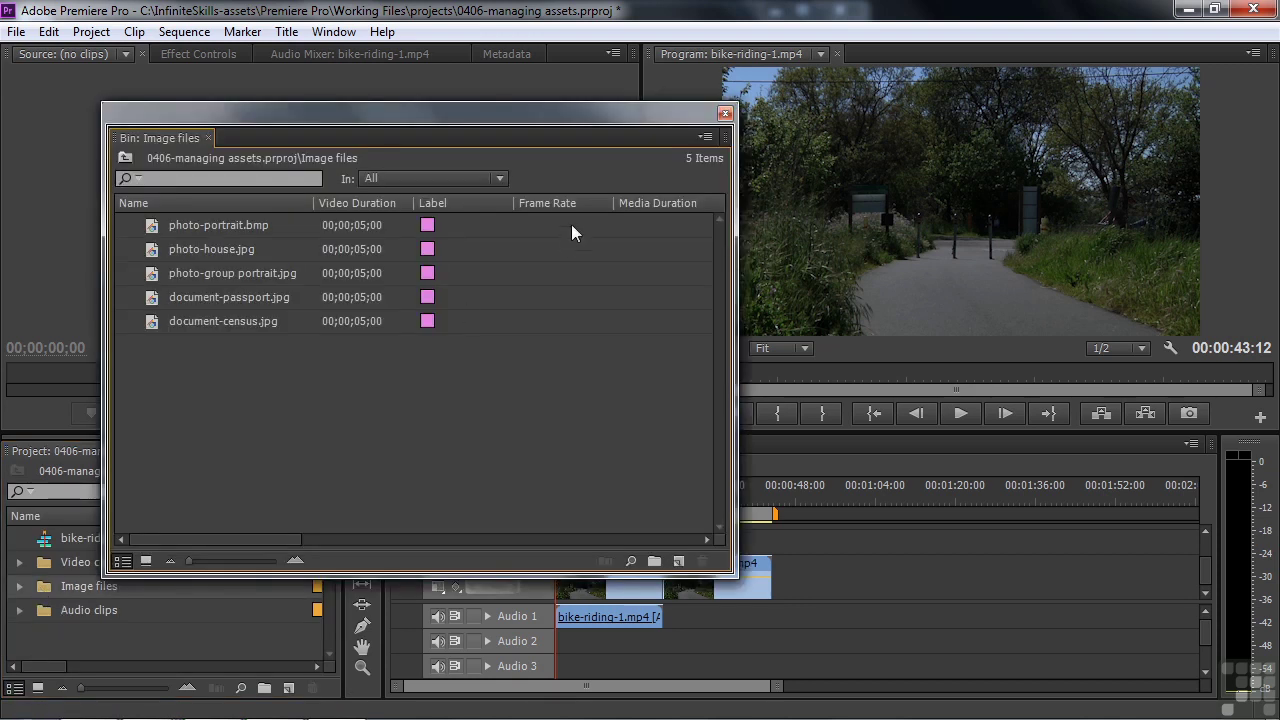
click(725, 113)
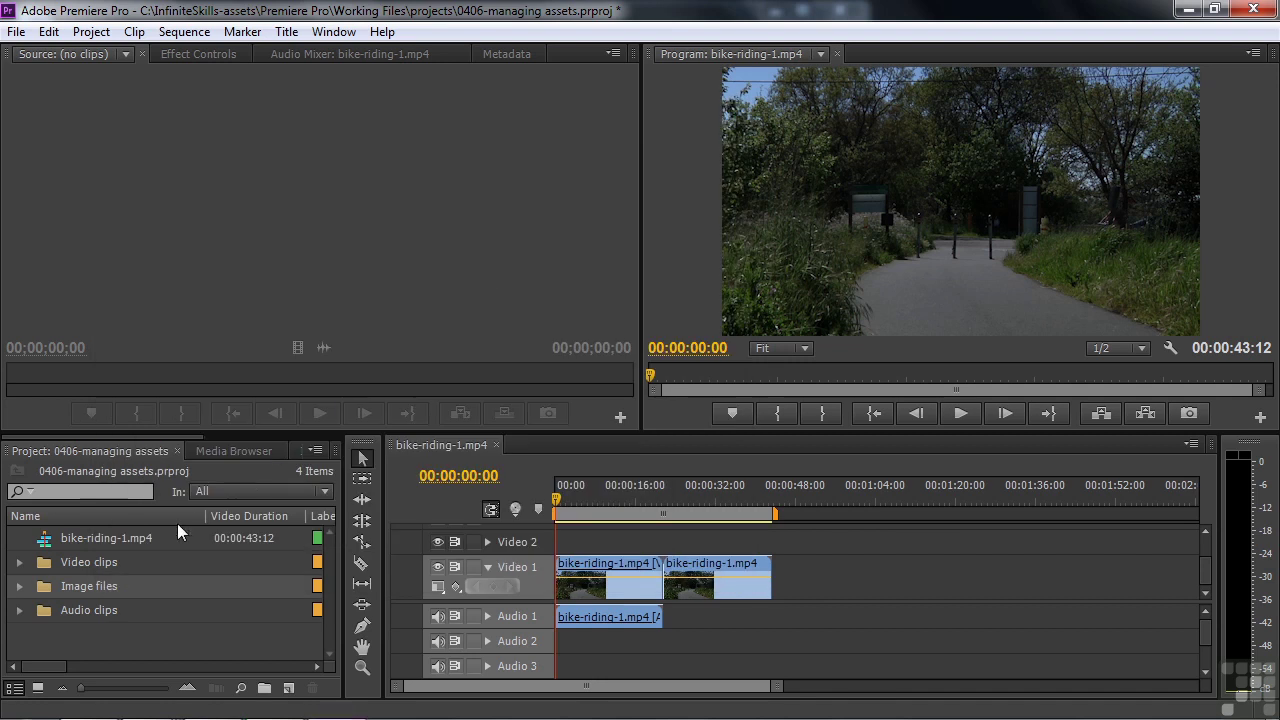
ctrl+double_click(41, 586)
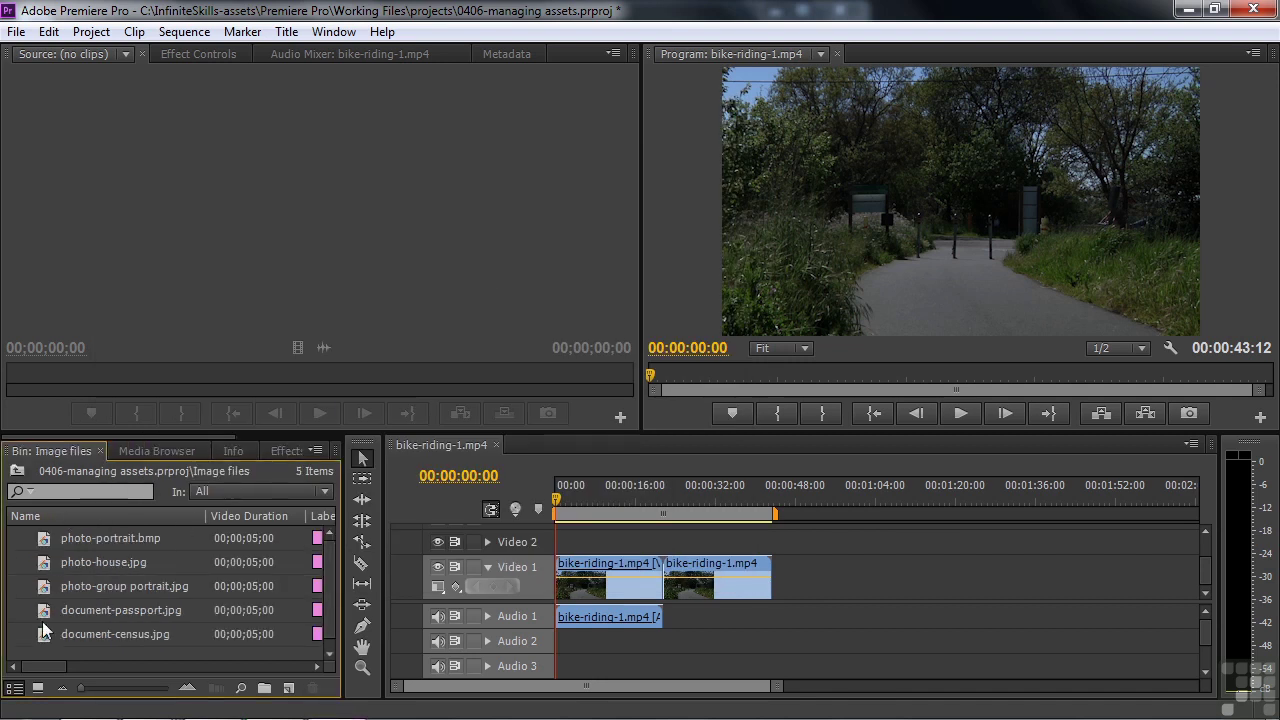
click(38, 688)
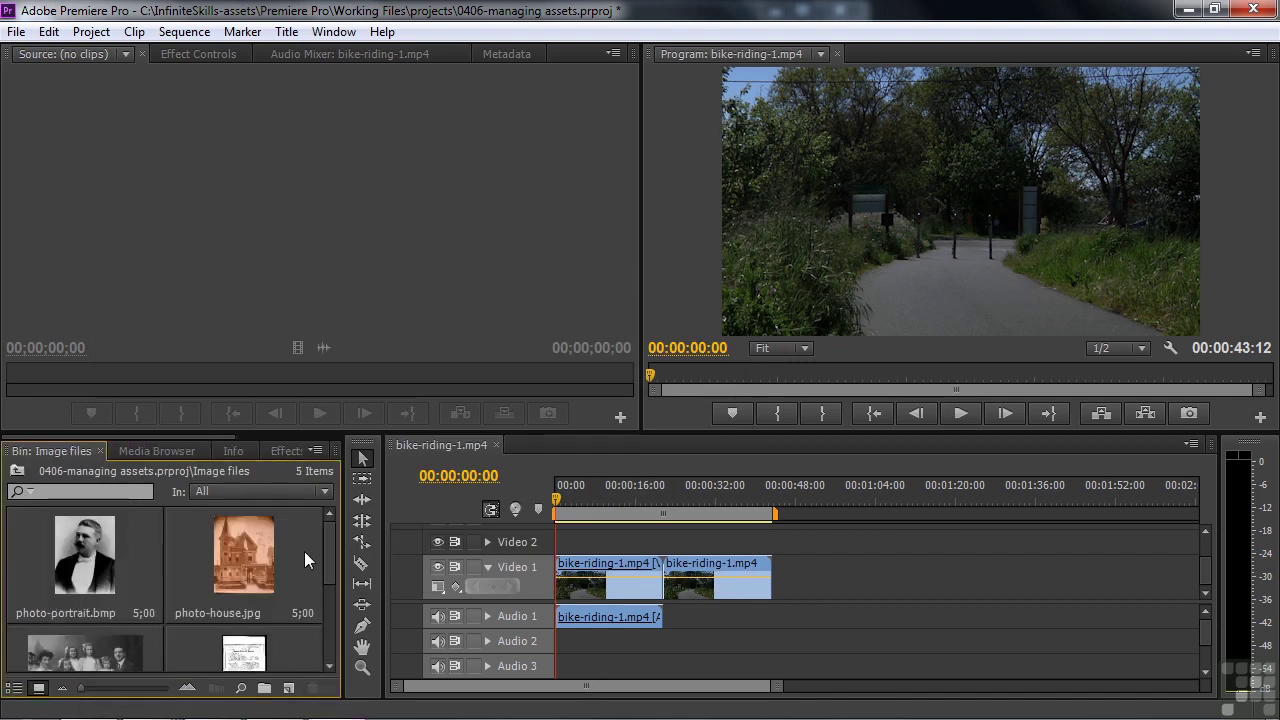
mouse_move(329, 552)
mouse_down()
mouse_move(313, 630)
mouse_move(330, 528)
mouse_up()
click(14, 688)
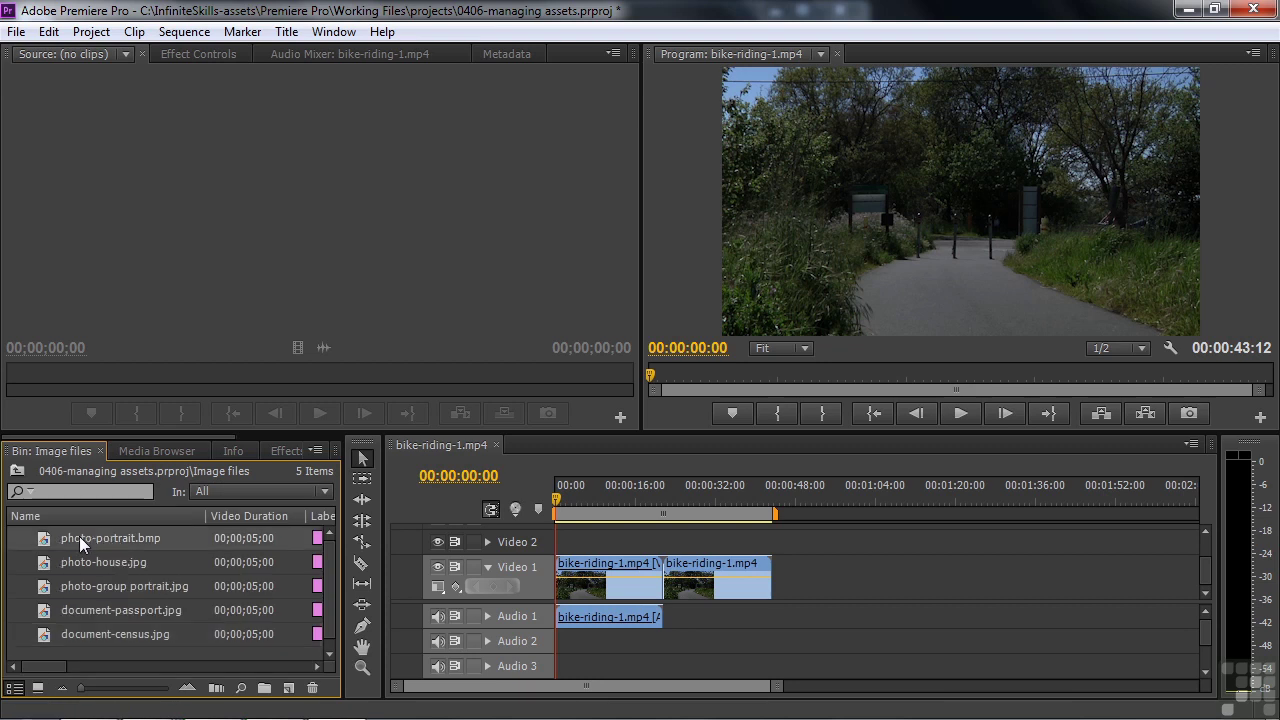
Step: Rename photo-house.jpg to 'House'
click(79, 536)
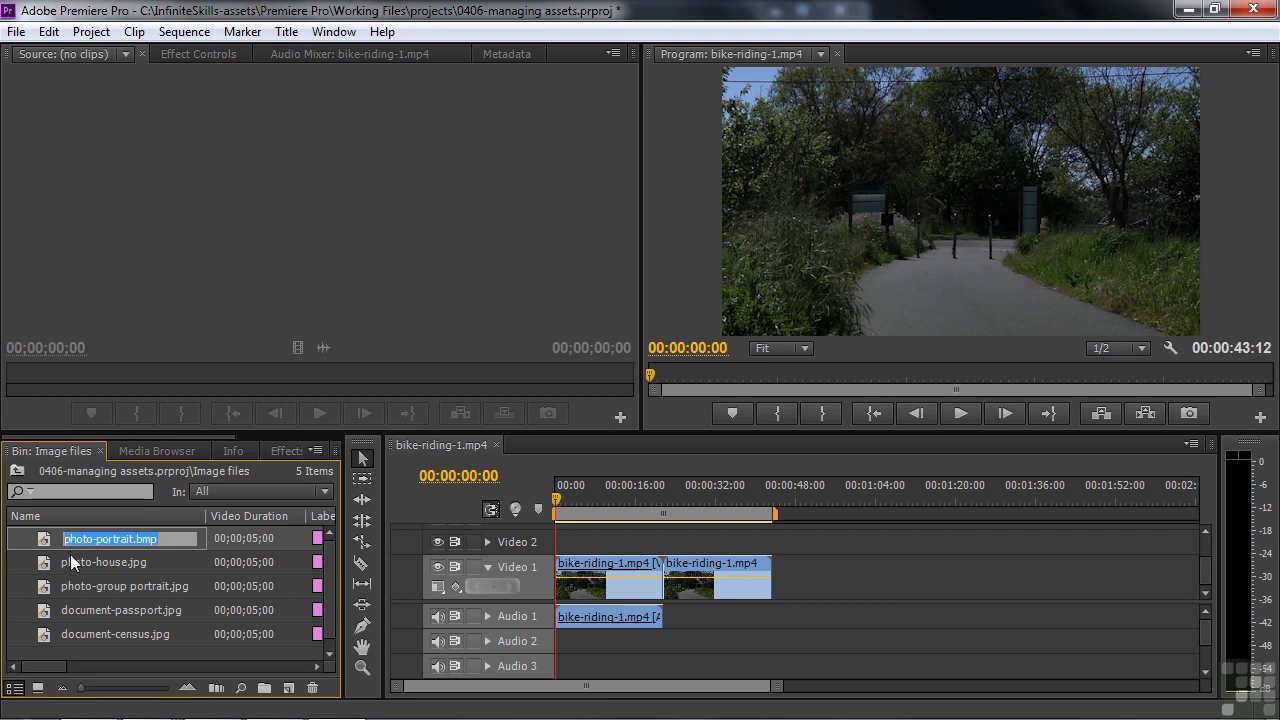
right_click(71, 563)
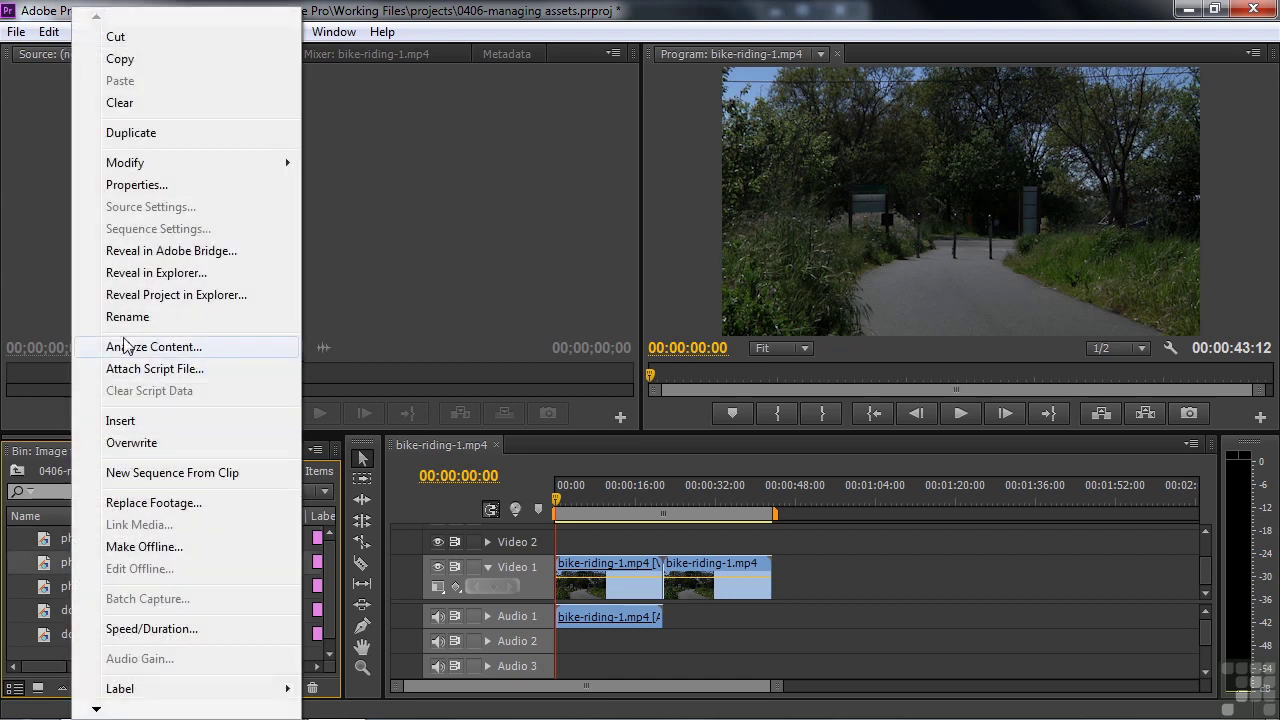
click(56, 563)
click(70, 563)
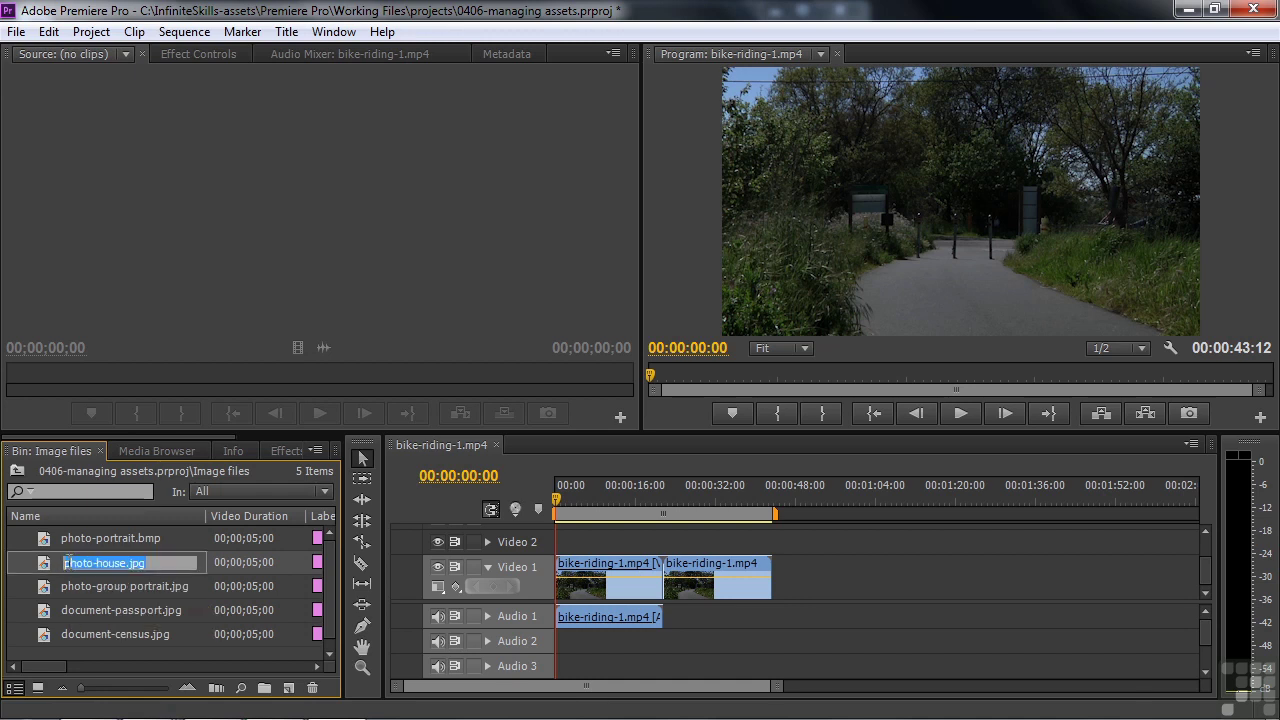
text(House)
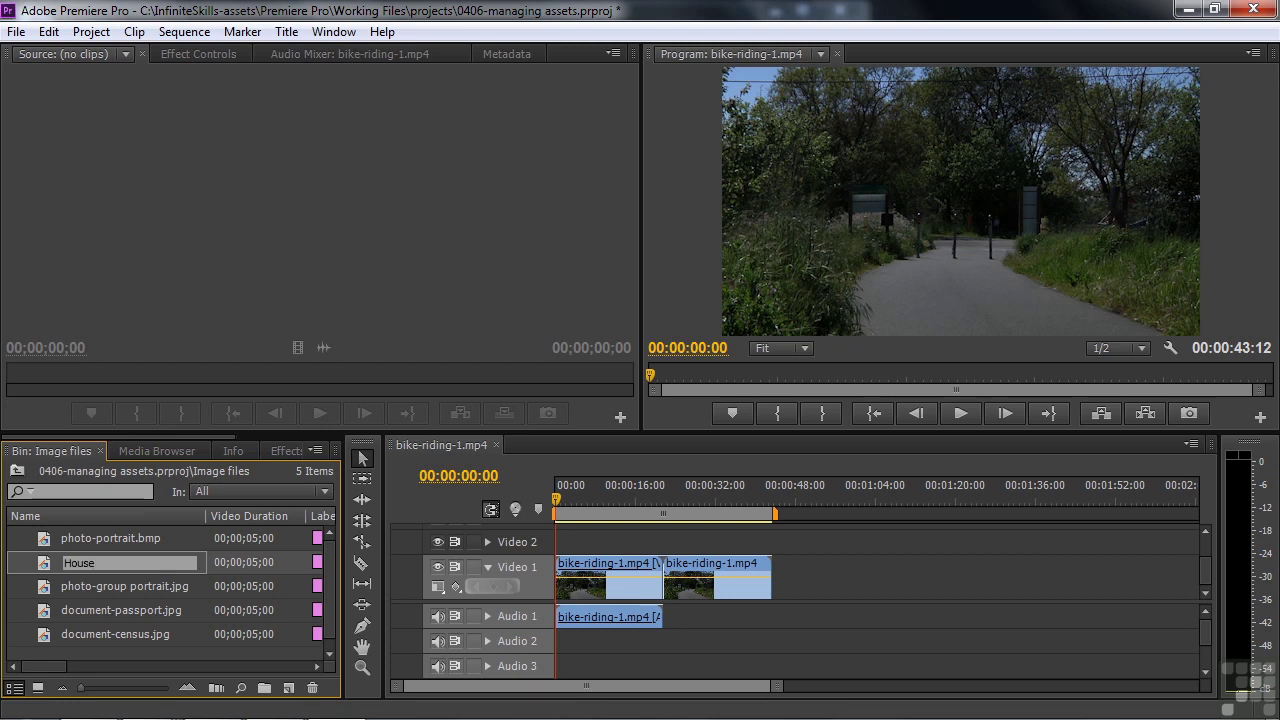
key(Tab)
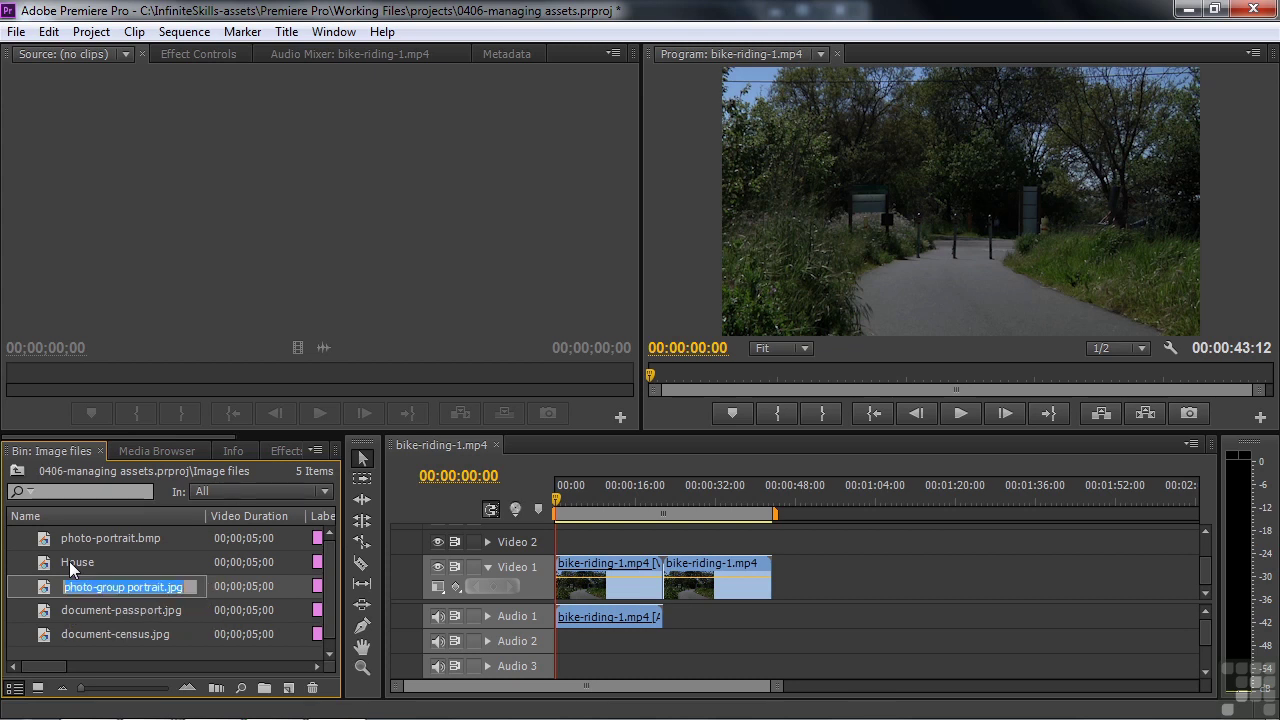
Step: Rename the group portrait image to 'Group portrait' and the next image to 'Passport'
key(Escape)
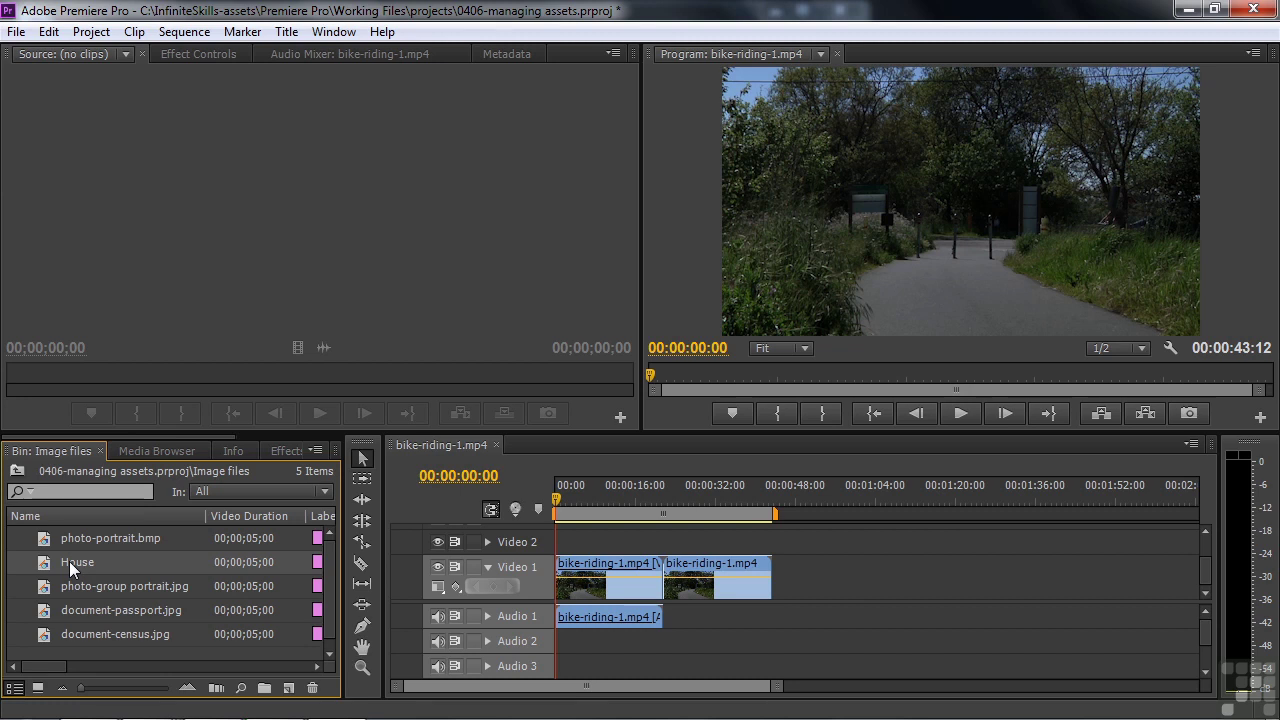
click(84, 585)
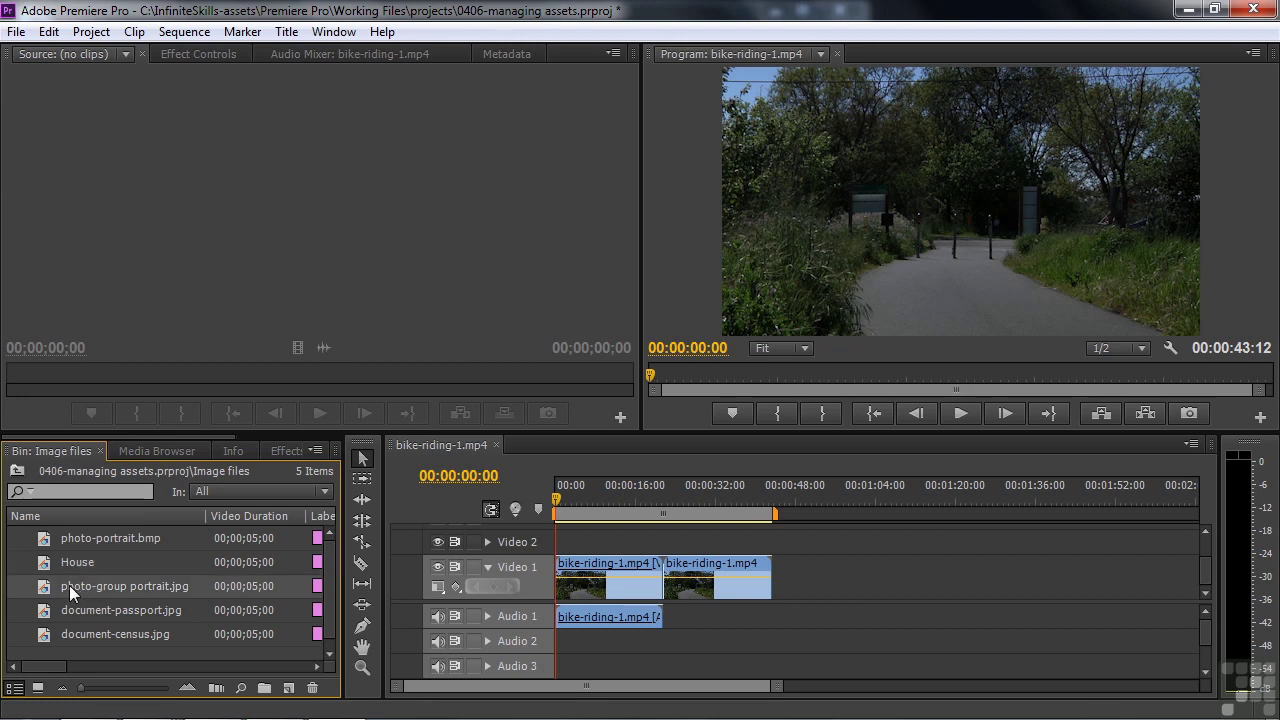
click(69, 585)
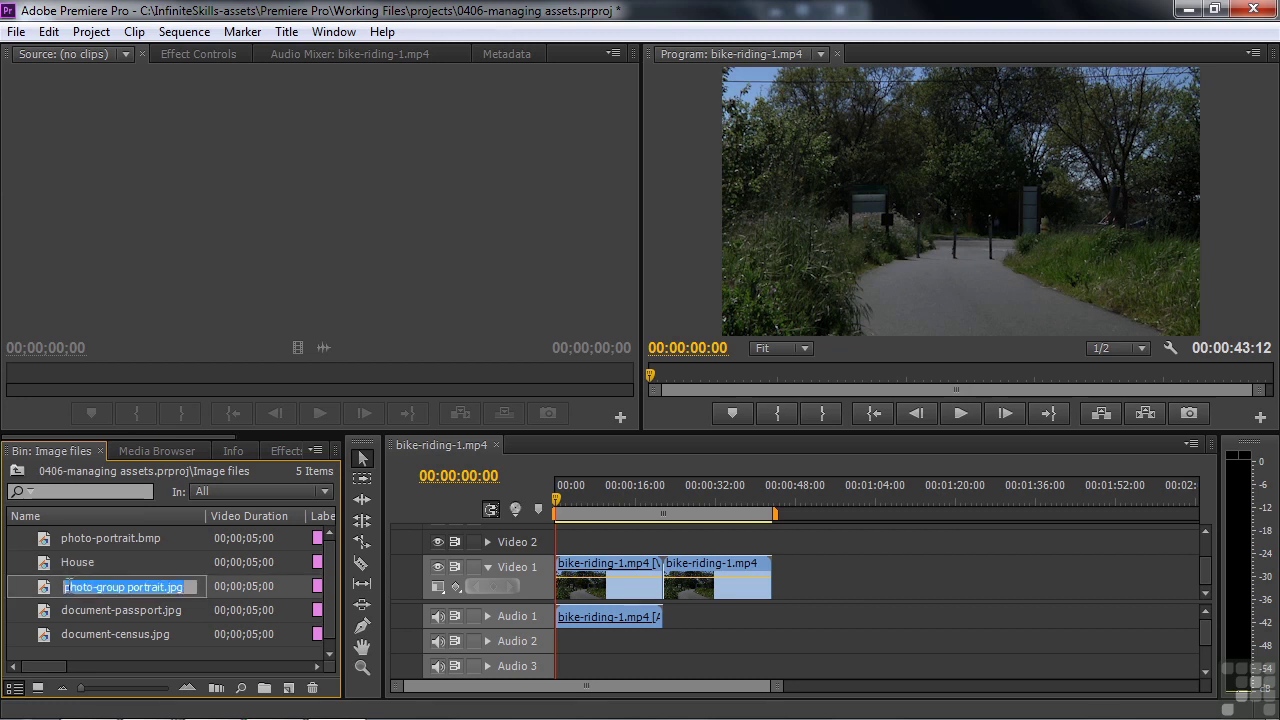
text(Group po)
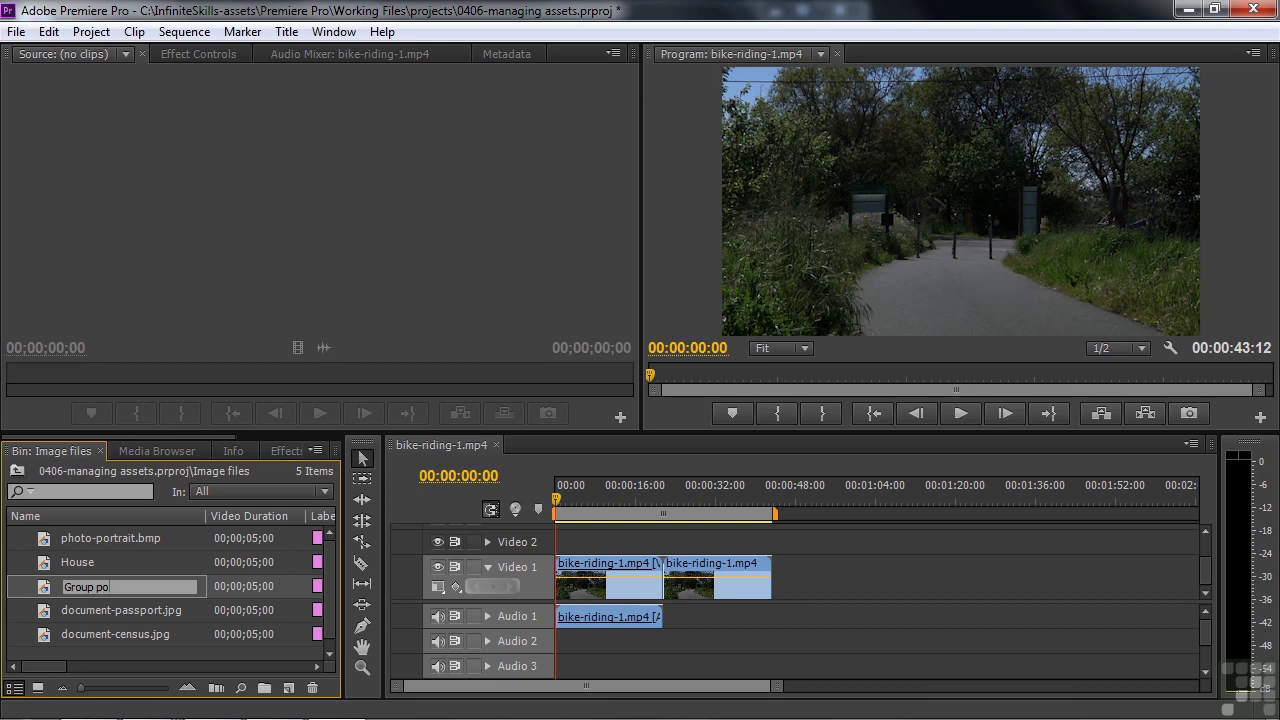
text(rtrait)
key(Tab)
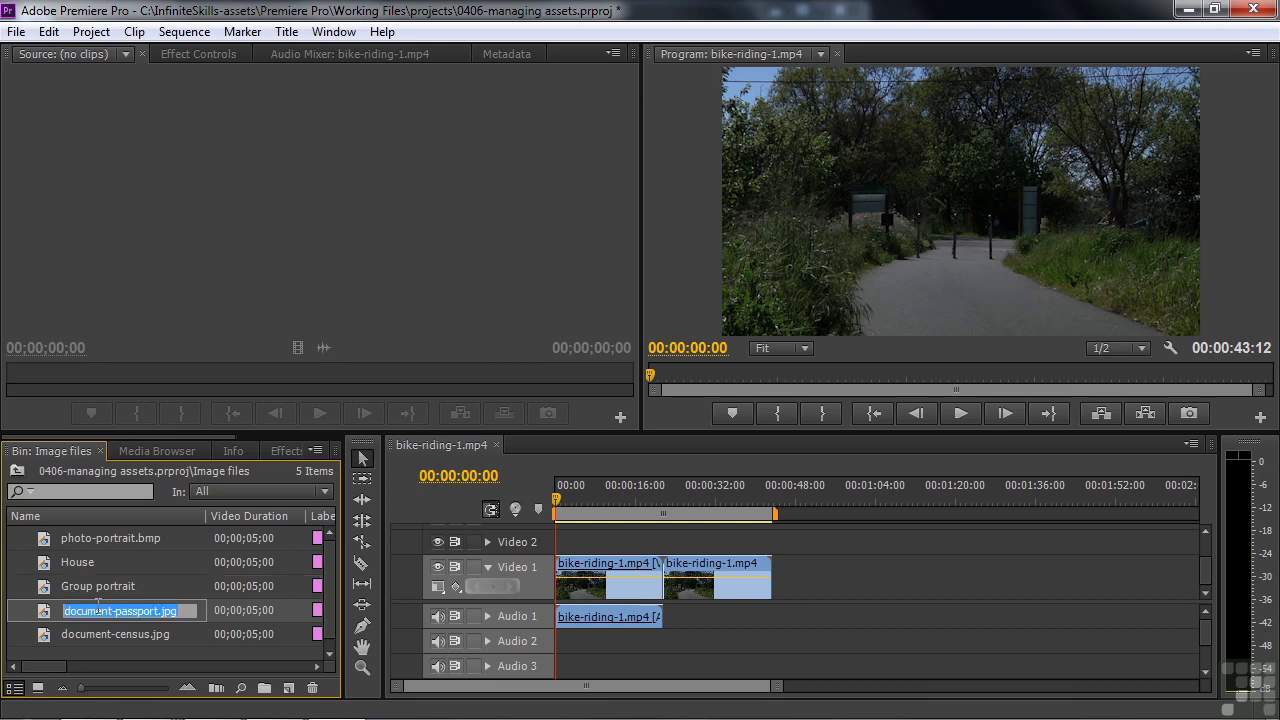
text(Passport)
key(Tab)
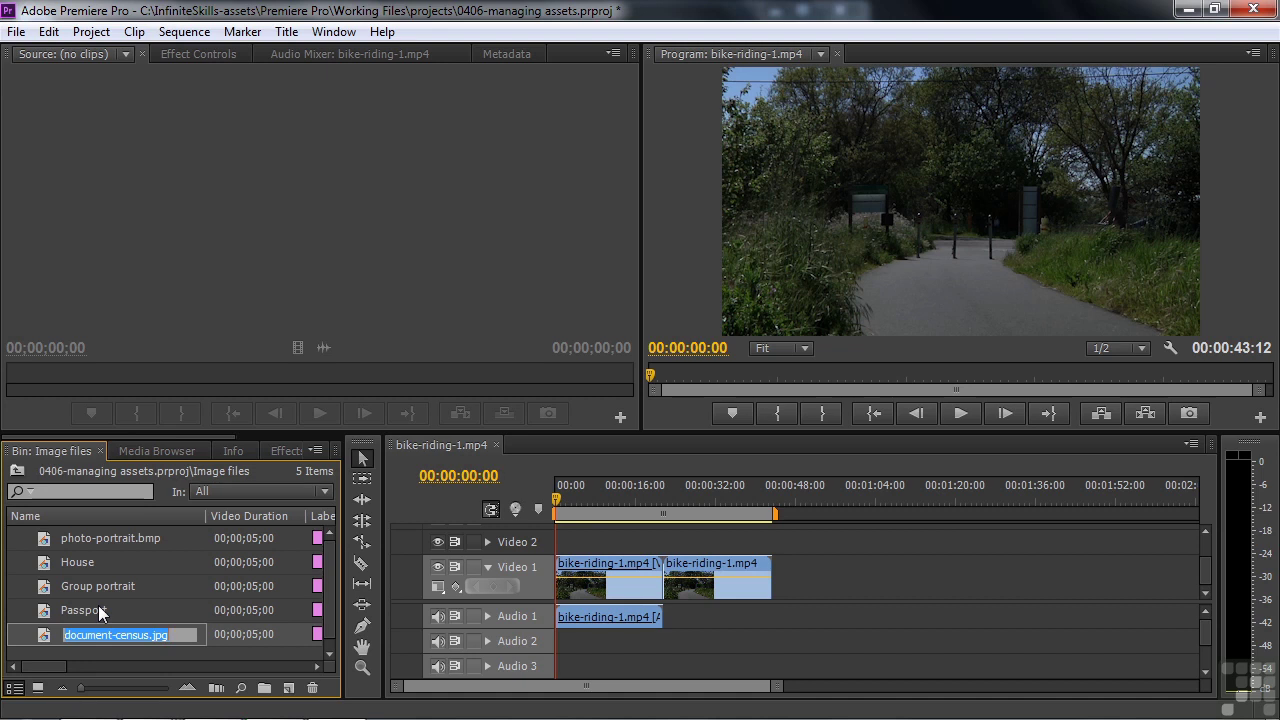
Step: Sort the Image files list by Name, descending from photo-portrait.bmp to document-census.jpg
click(62, 516)
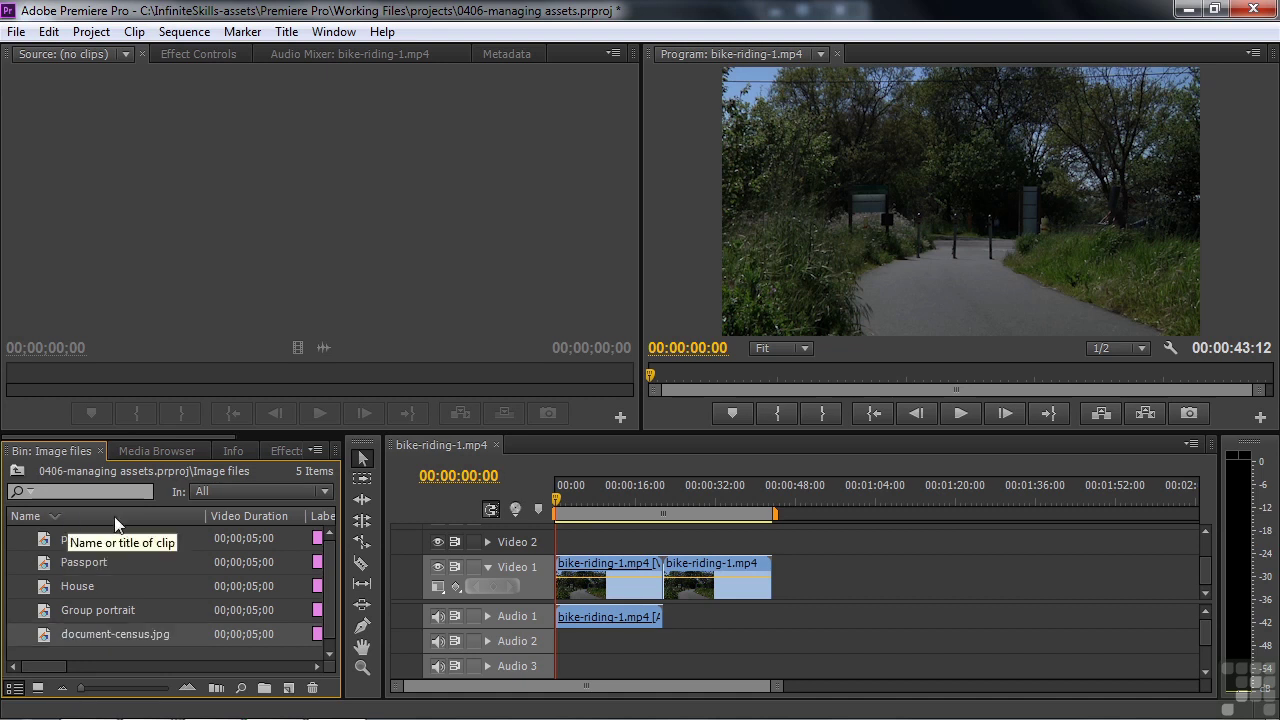
click(114, 516)
click(114, 516)
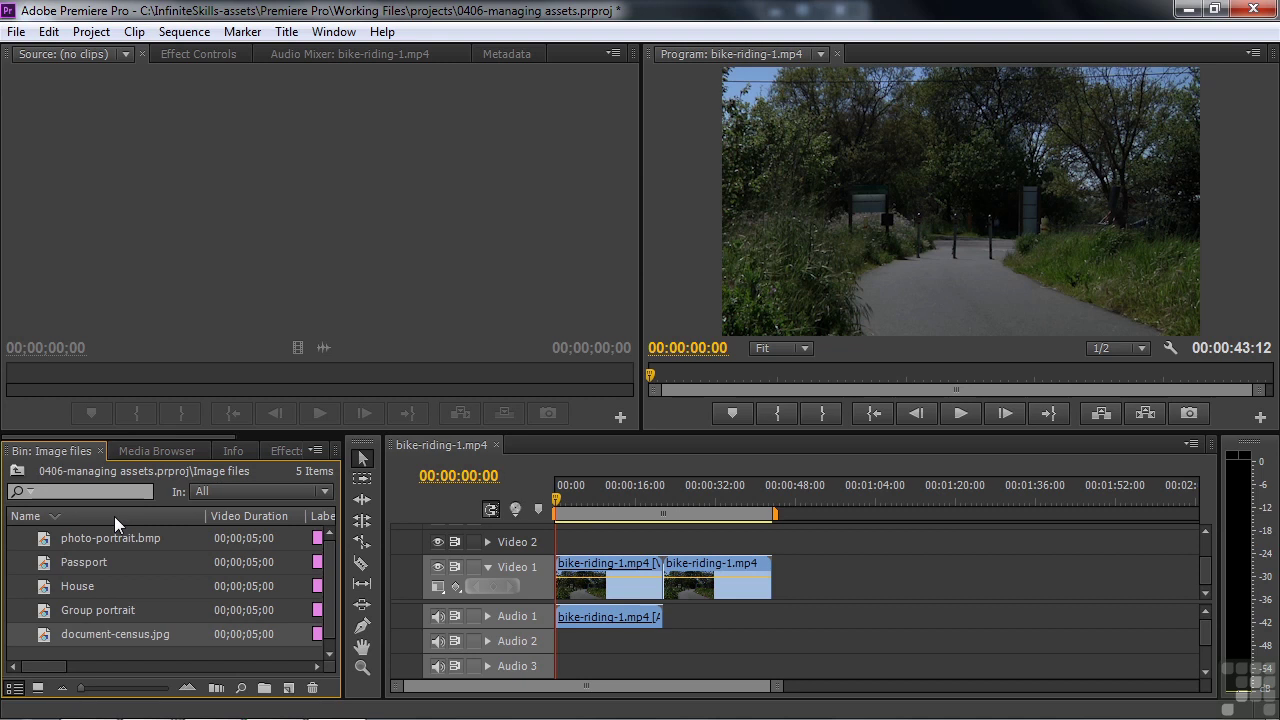